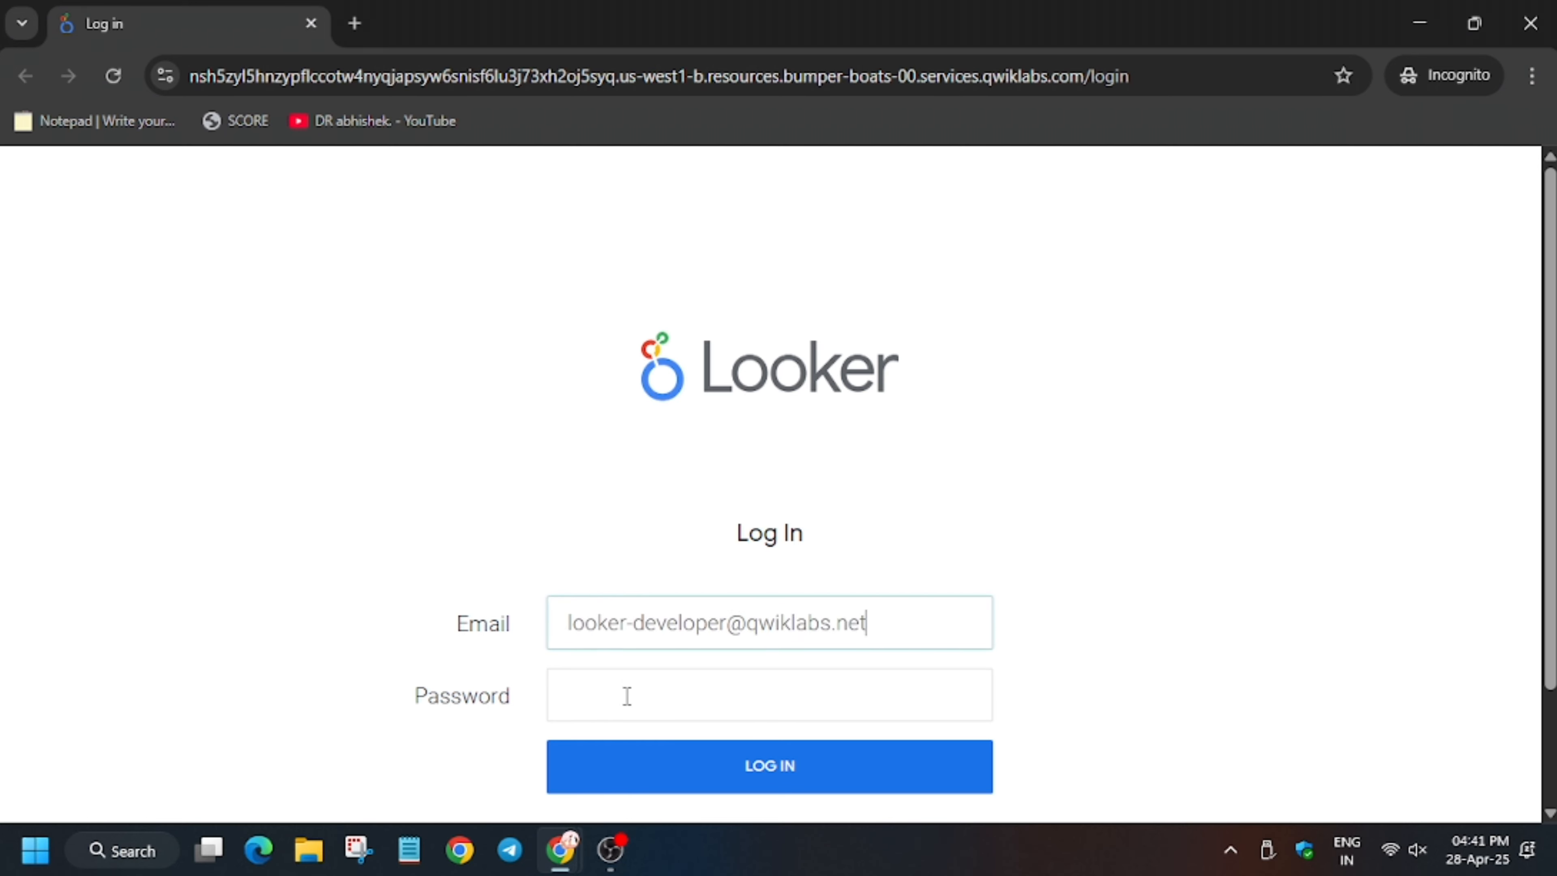
Log in to Looker with the account password copied from the lab page and turn on Development Mode
{"action": "key", "text": "alt+Tab"}
{"action": "left_click", "coordinate": [236, 567]}
{"action": "key", "text": "alt+Tab"}
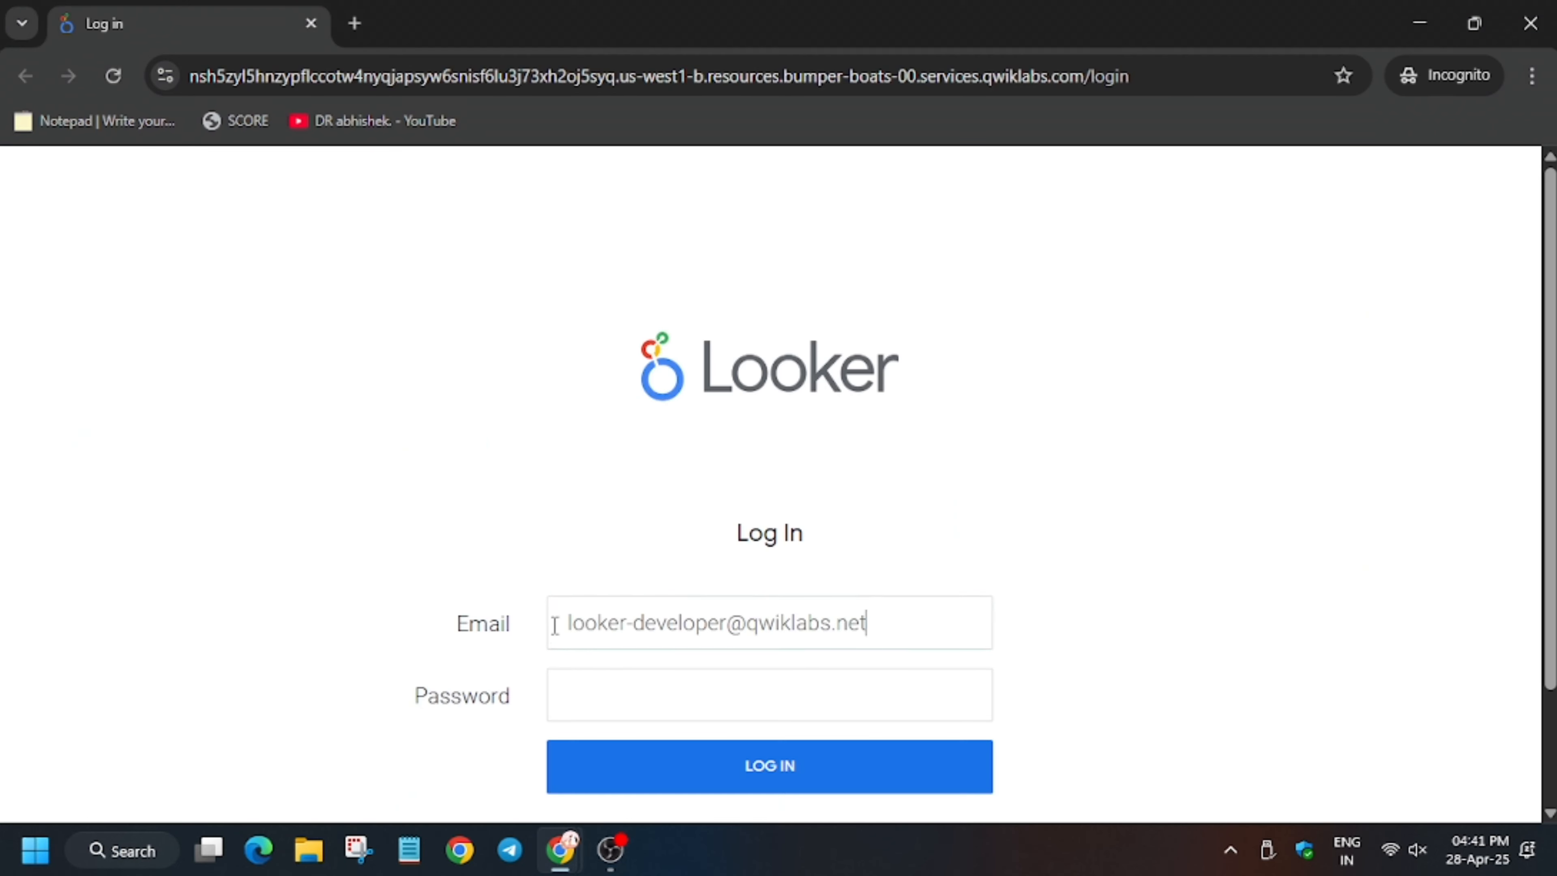
{"action": "left_click", "coordinate": [608, 699]}
{"action": "key", "text": "ctrl+v"}
{"action": "left_click", "coordinate": [691, 790]}
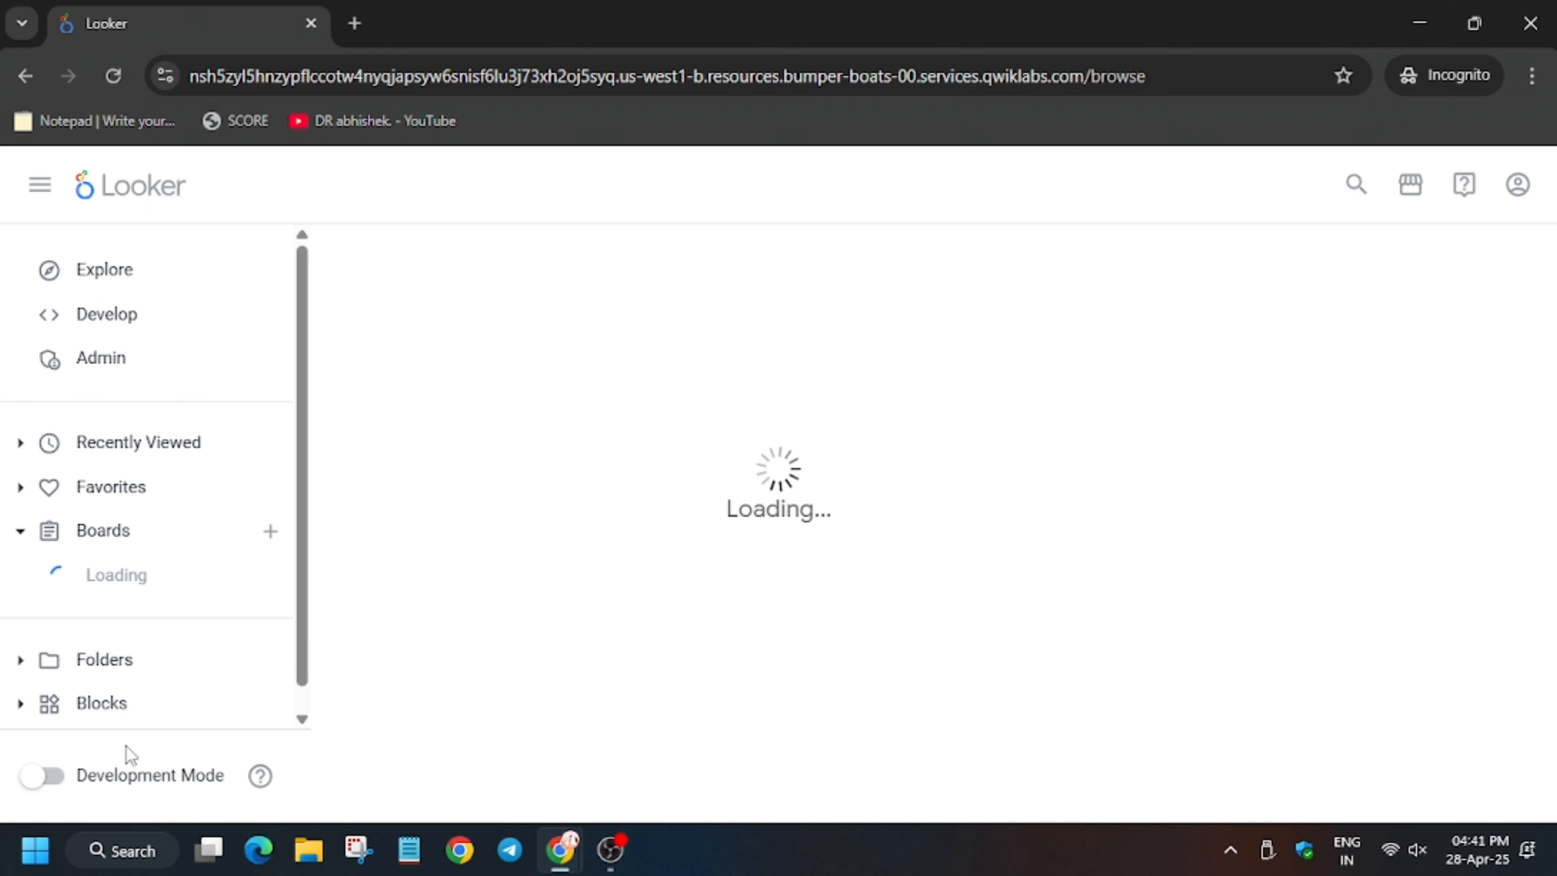
{"action": "left_click", "coordinate": [34, 790]}
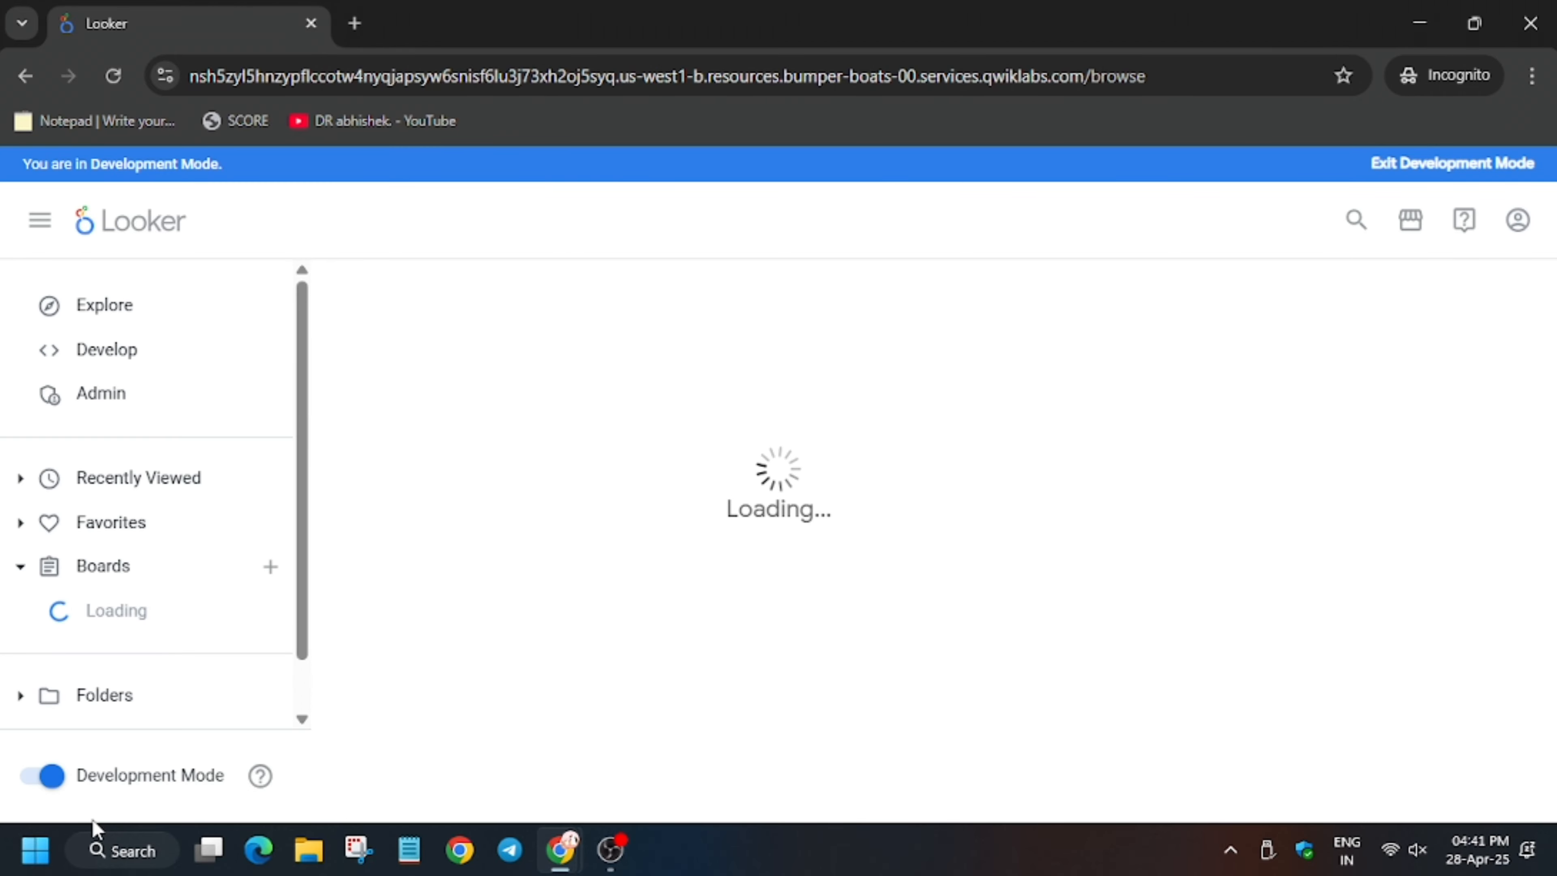
Consult Task 2, Filter on Measures, in the lab instructions and open the Flights Explore under FAA in Looker
{"action": "key", "text": "alt+Tab"}
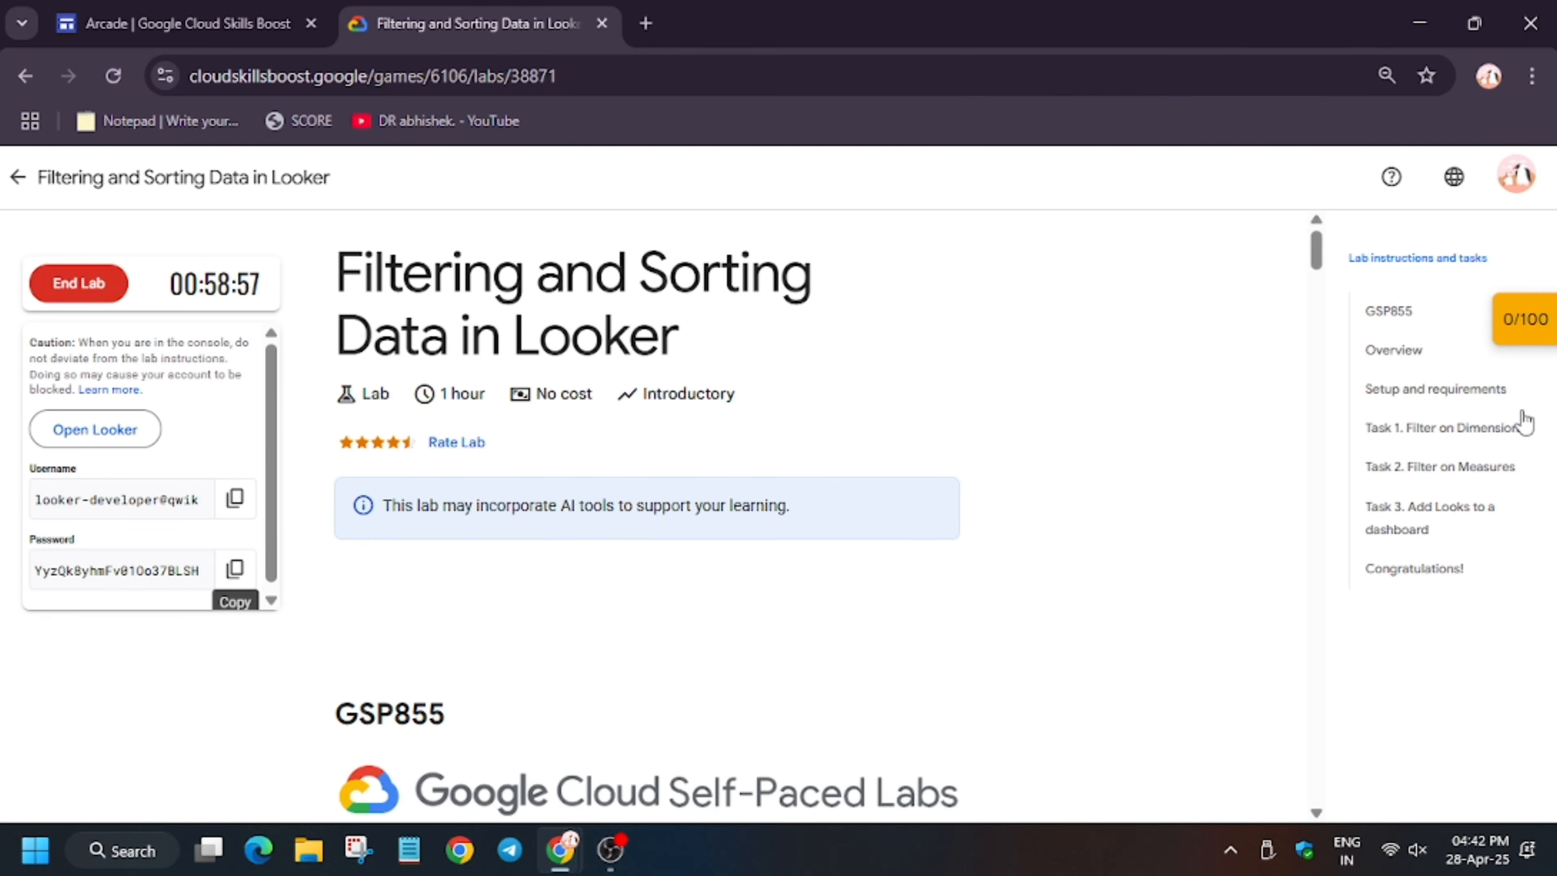
{"action": "left_click", "coordinate": [1484, 429]}
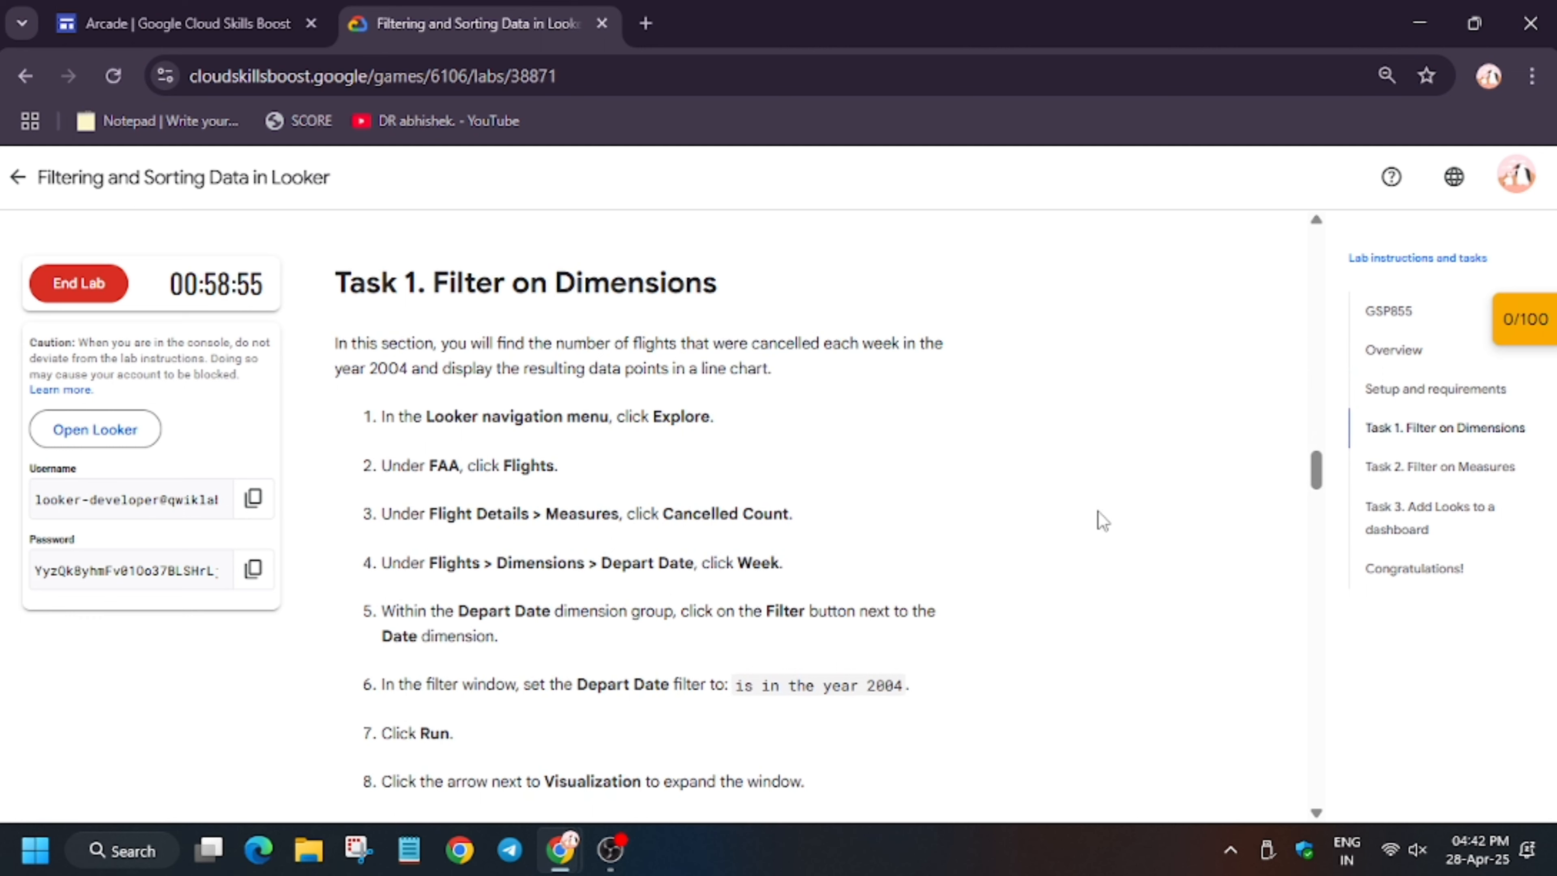
{"action": "scroll", "coordinate": [1103, 521], "scroll_direction": "down", "scroll_amount": 5}
{"action": "left_click", "coordinate": [1380, 468]}
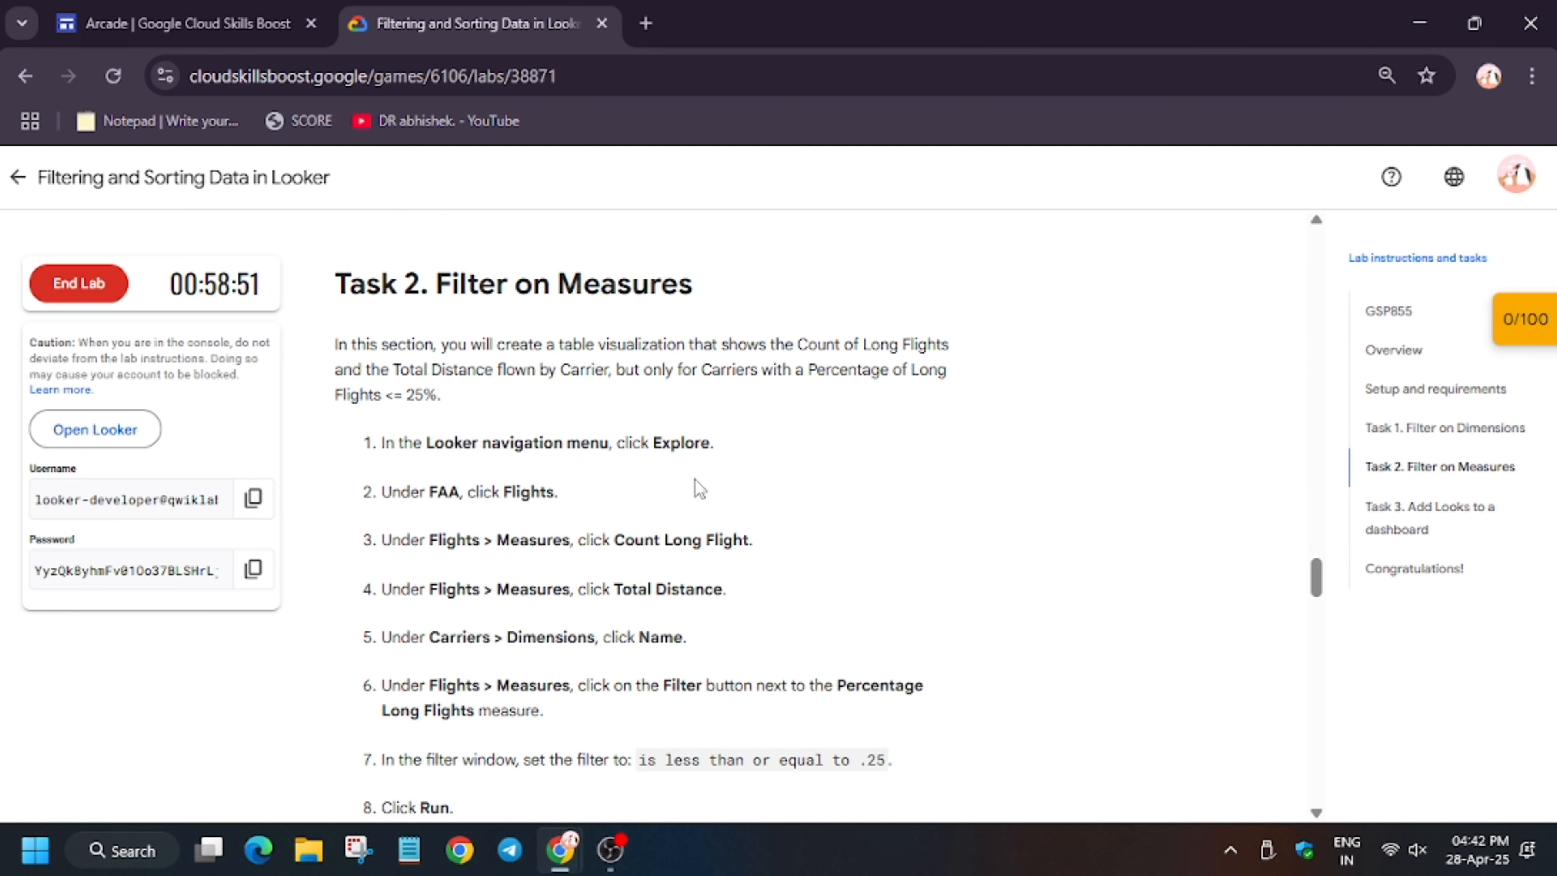
{"action": "key", "text": "alt+Tab"}
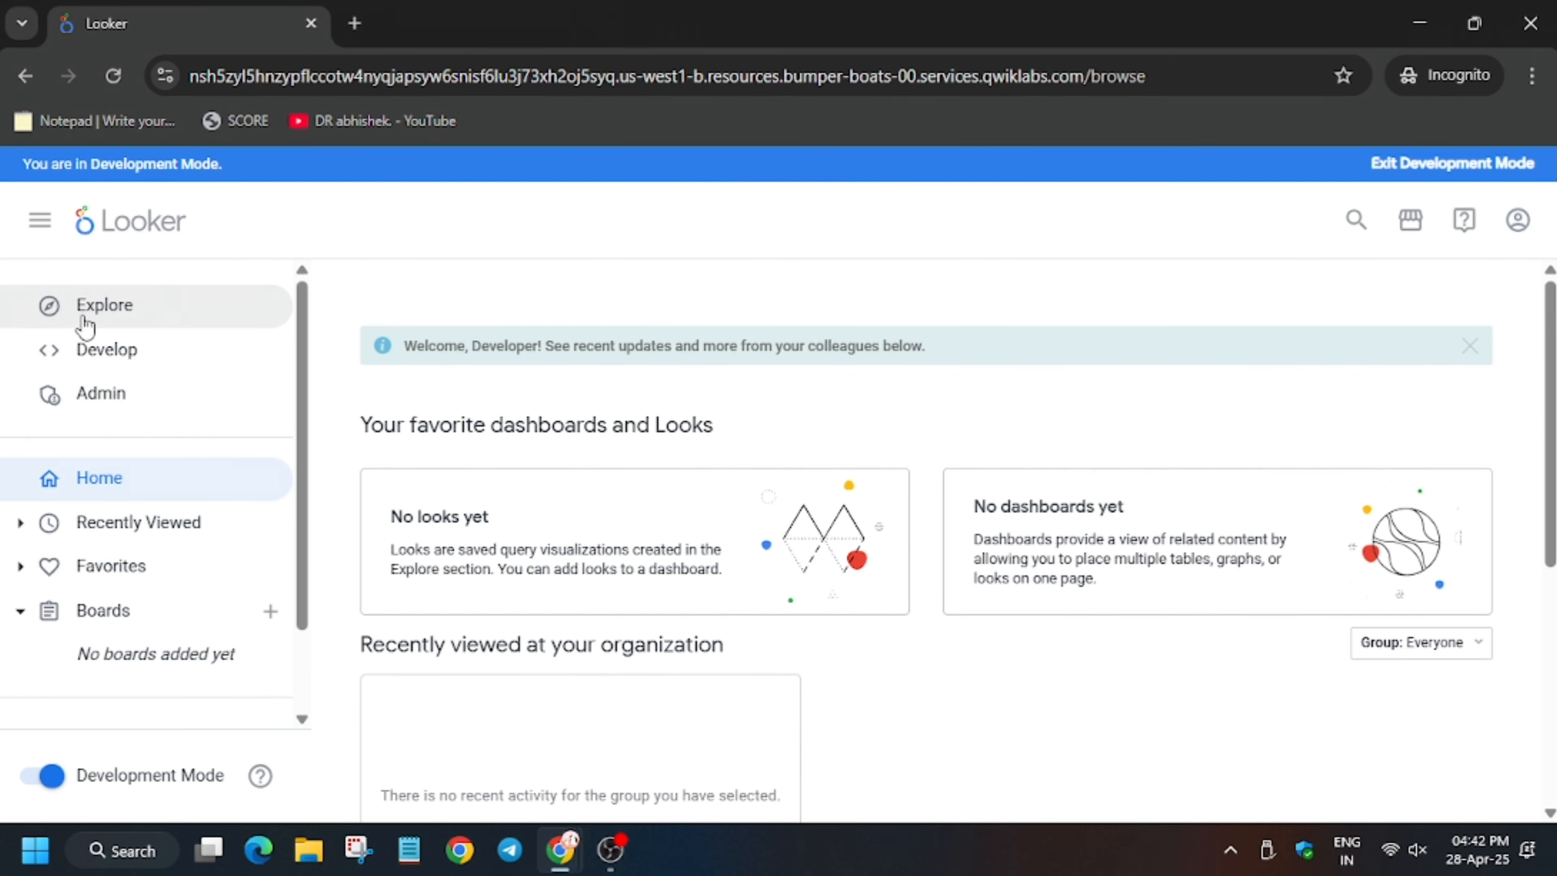
{"action": "left_click", "coordinate": [82, 313]}
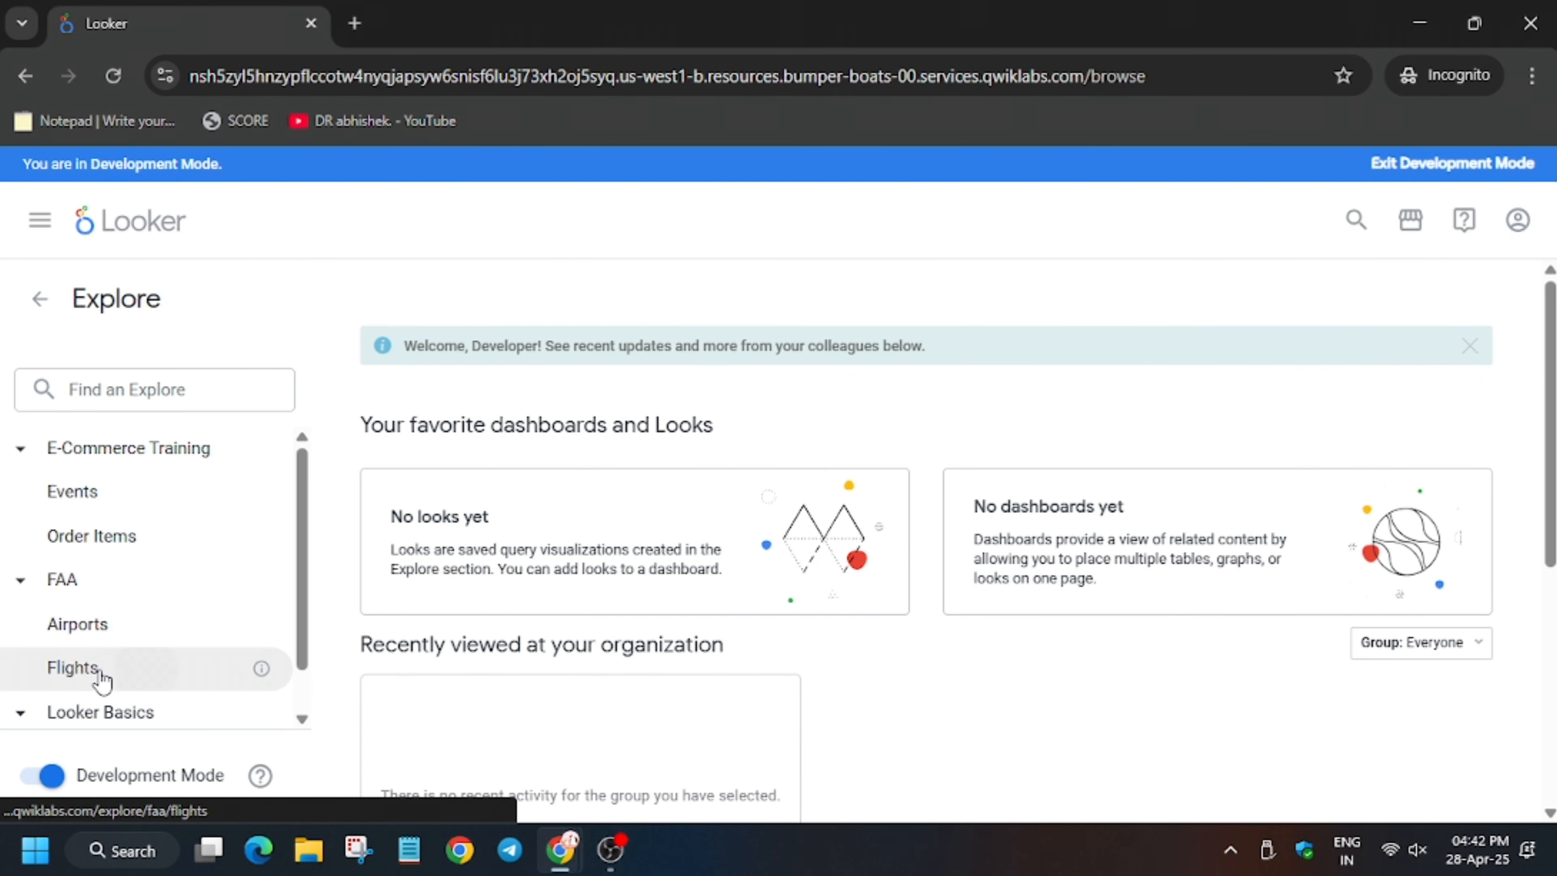
{"action": "left_click", "coordinate": [100, 672]}
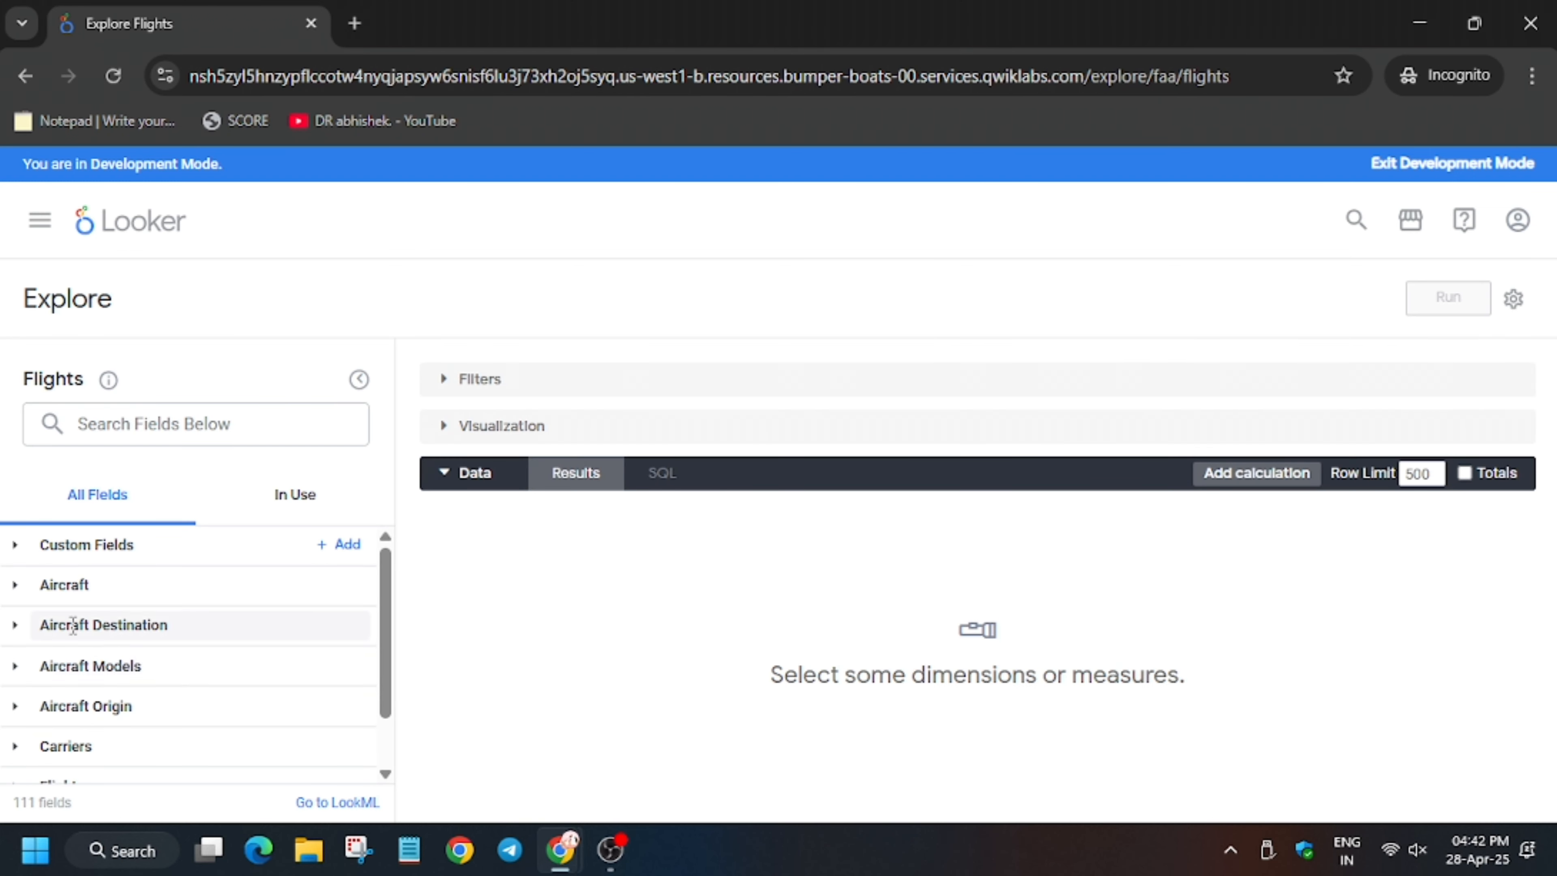
Search the fields for Count Long Flight, as named in the lab instructions, and add that Flights measure to the query
{"action": "key", "text": "alt+Tab"}
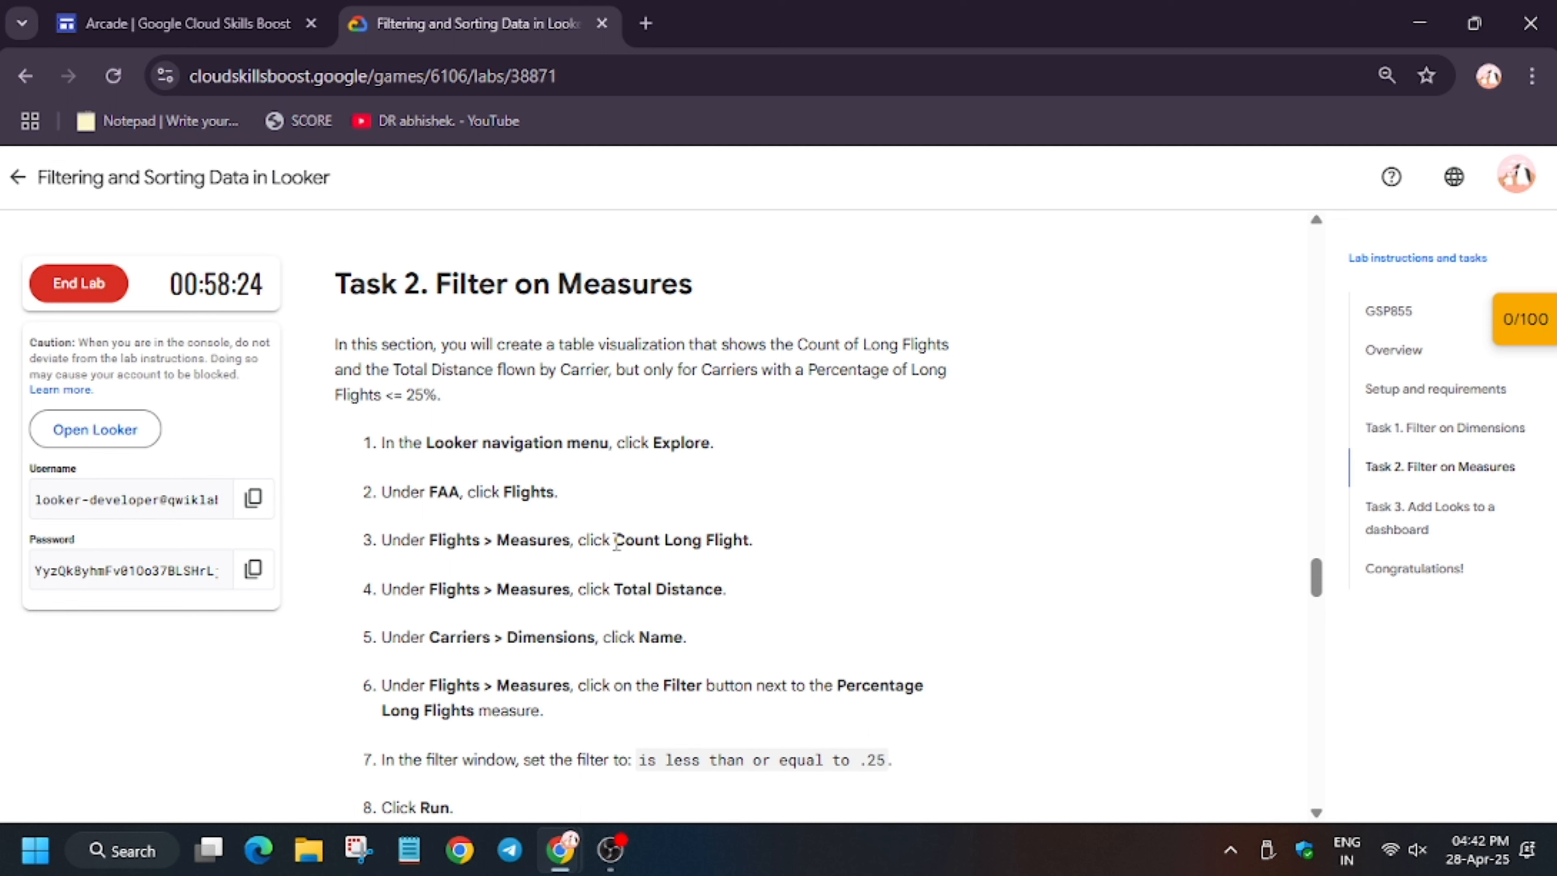
{"action": "left_click_drag", "start_coordinate": [613, 539], "coordinate": [759, 529]}
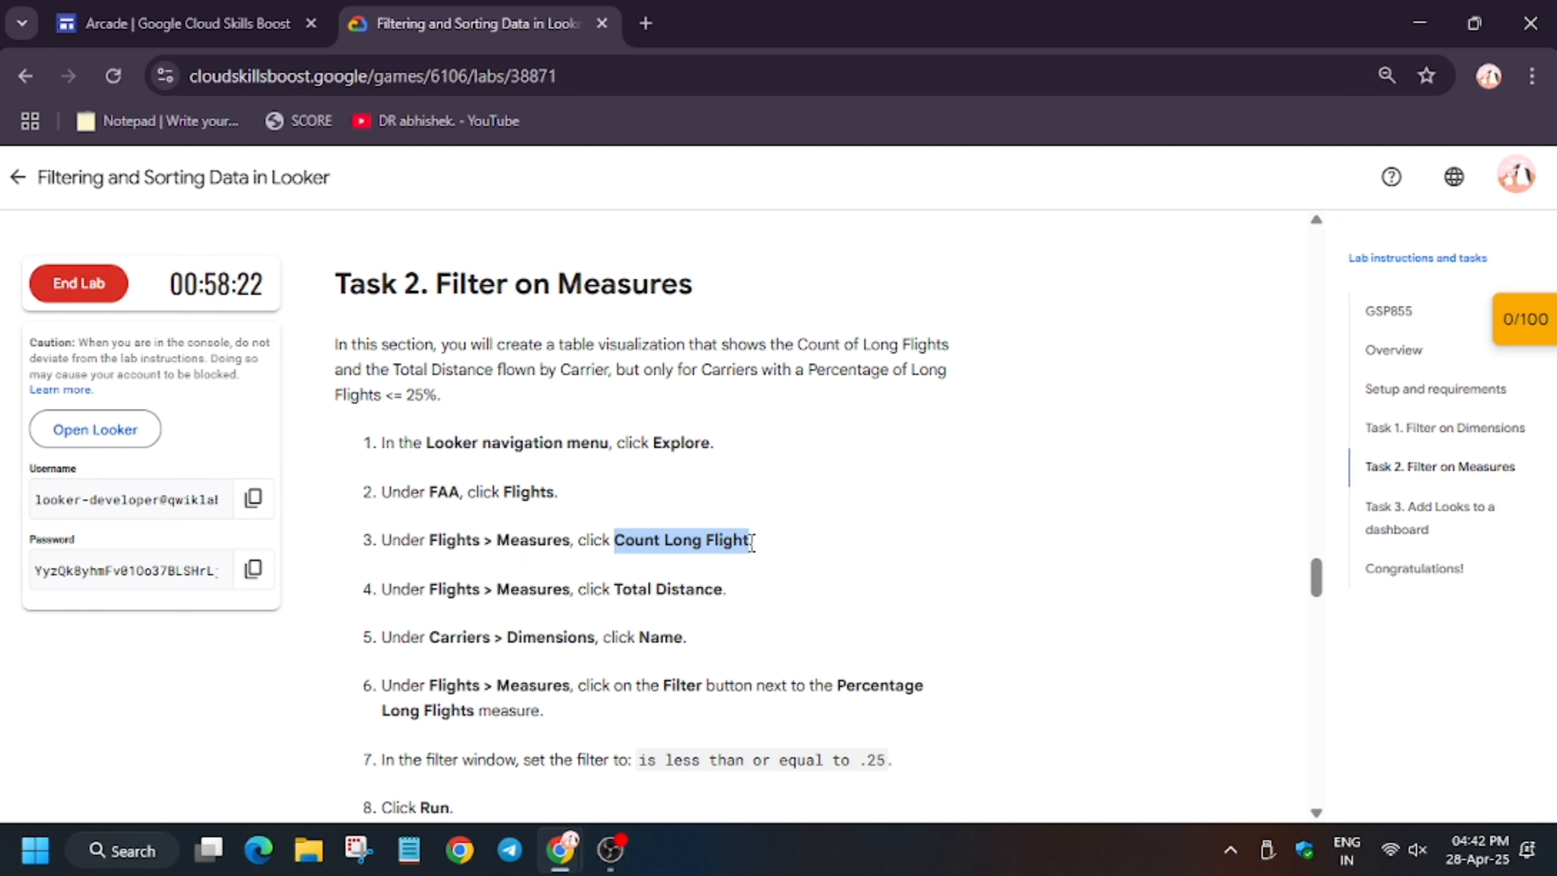
{"action": "key", "text": "alt+Tab"}
{"action": "left_click", "coordinate": [251, 430]}
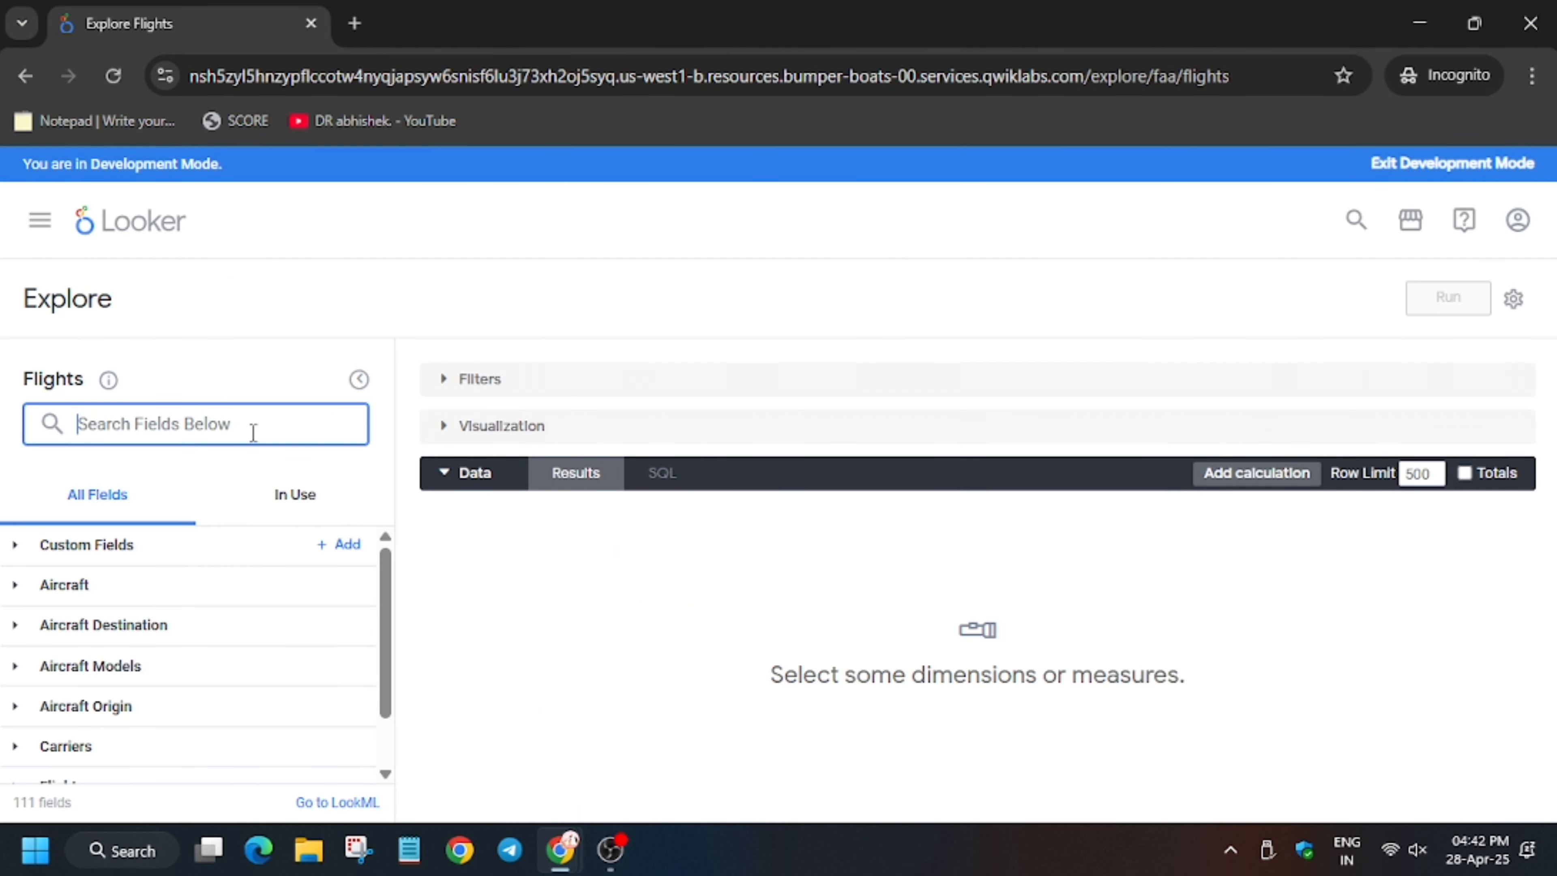
{"action": "key", "text": "ctrl+v"}
{"action": "left_click", "coordinate": [116, 604]}
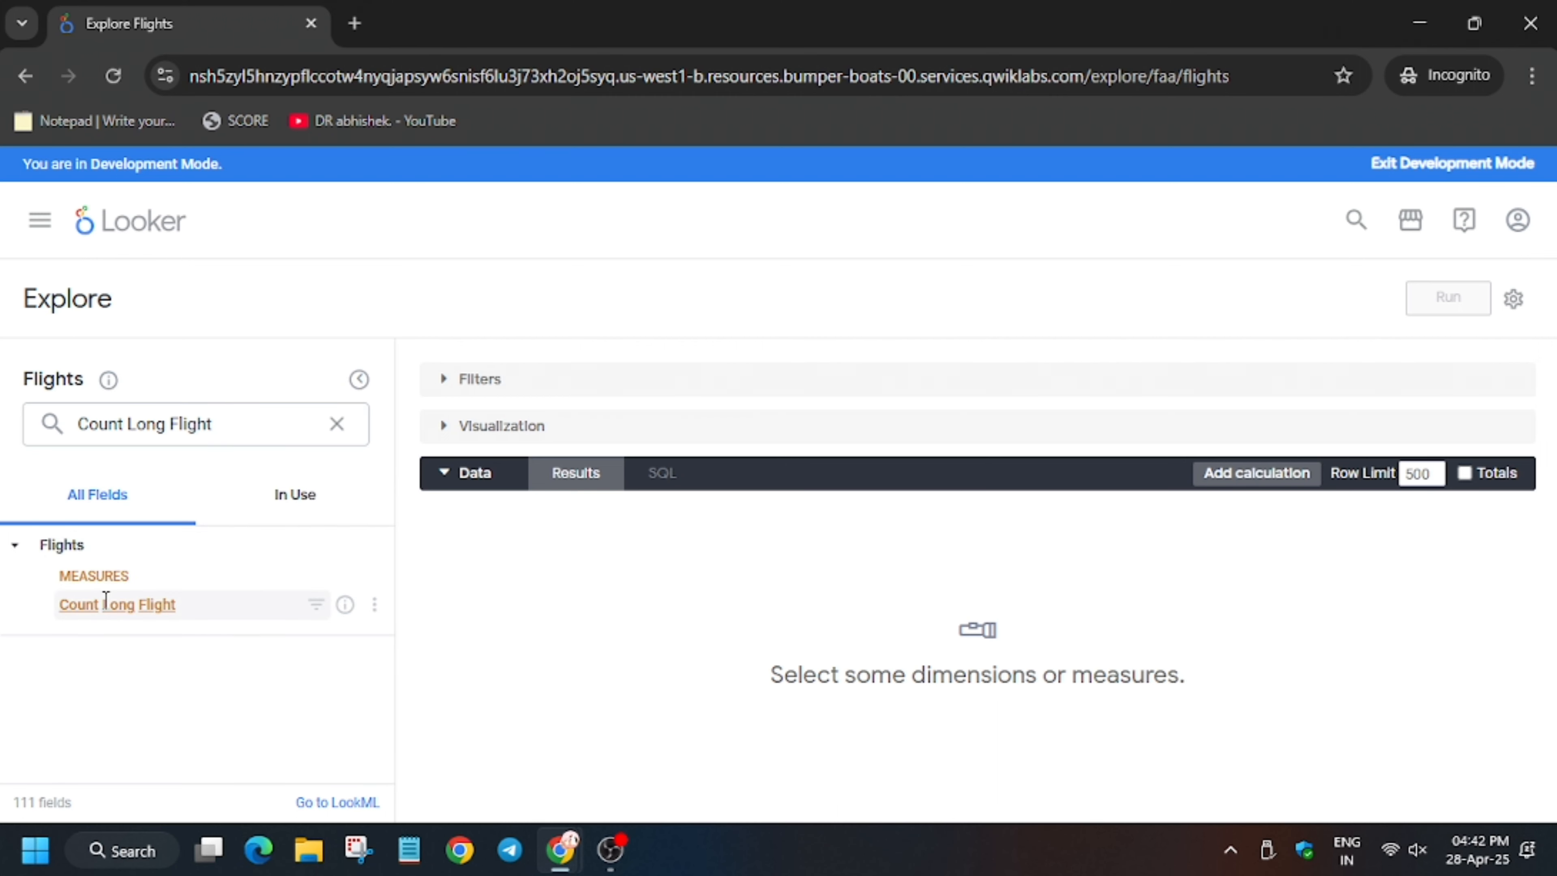
Search the fields for Total Distance, as named in the lab instructions, and add that Flights measure to the query
{"action": "key", "text": "alt+Tab"}
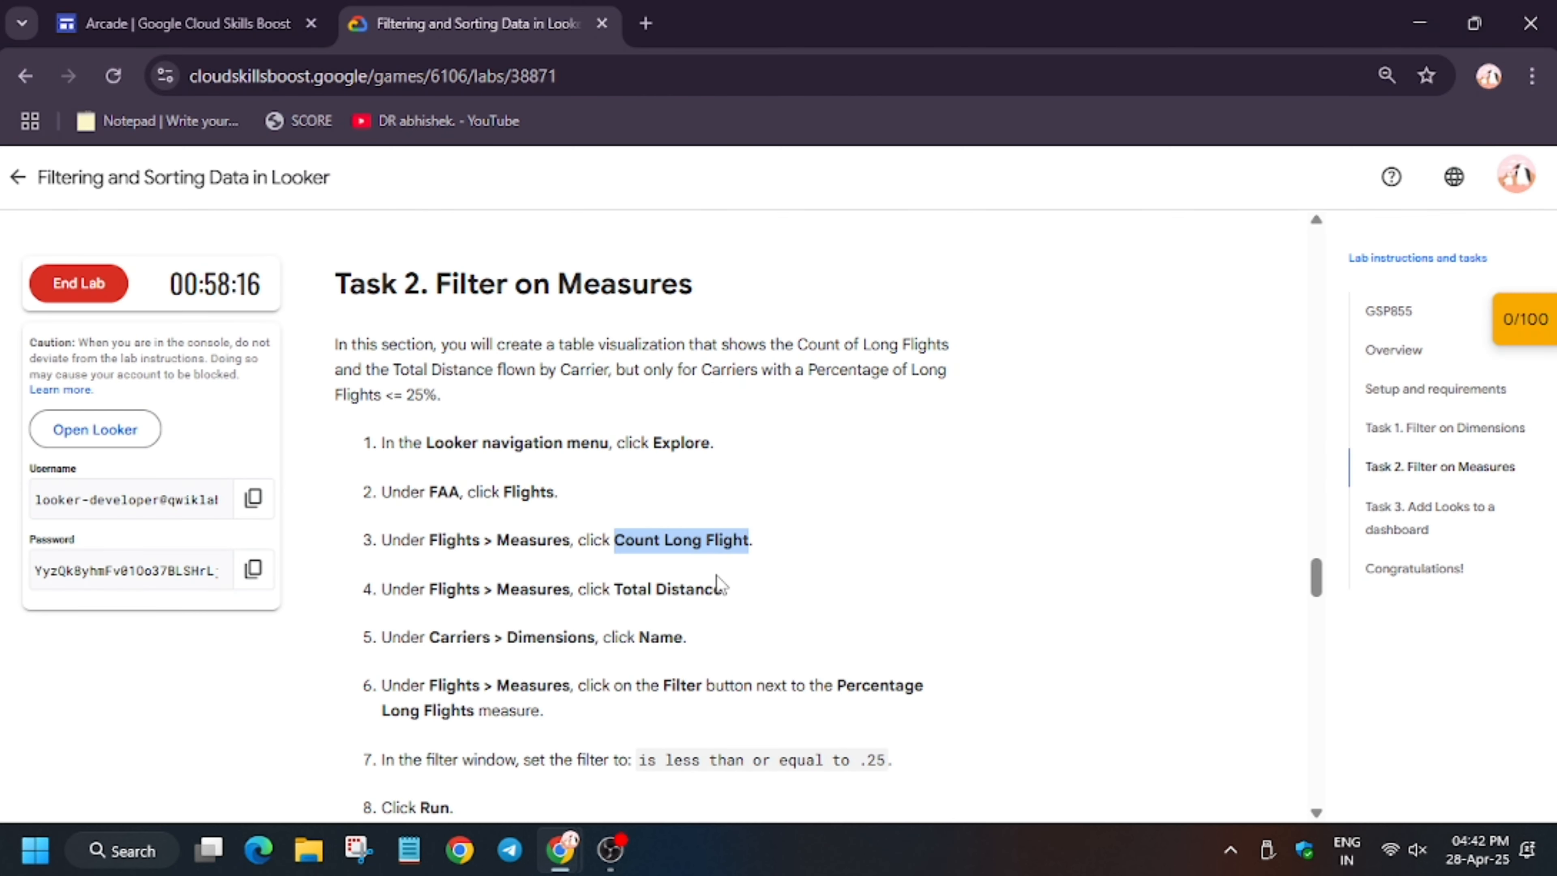
{"action": "scroll", "coordinate": [722, 587], "scroll_direction": "down", "scroll_amount": 2}
{"action": "left_click_drag", "start_coordinate": [616, 468], "coordinate": [807, 479]}
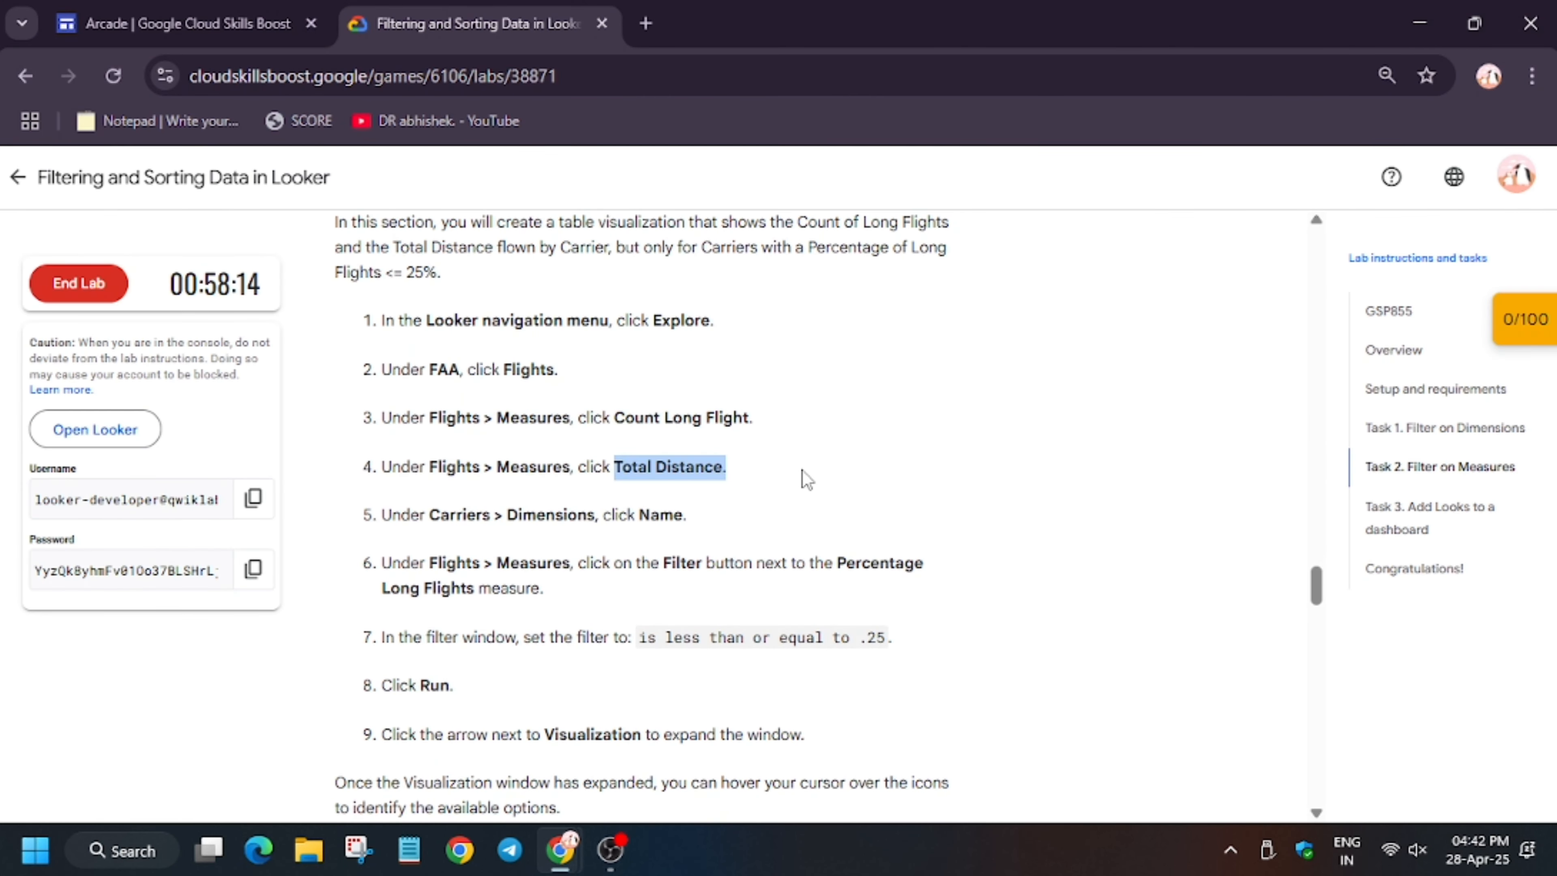
{"action": "key", "text": "alt+Tab"}
{"action": "triple_click", "coordinate": [278, 417]}
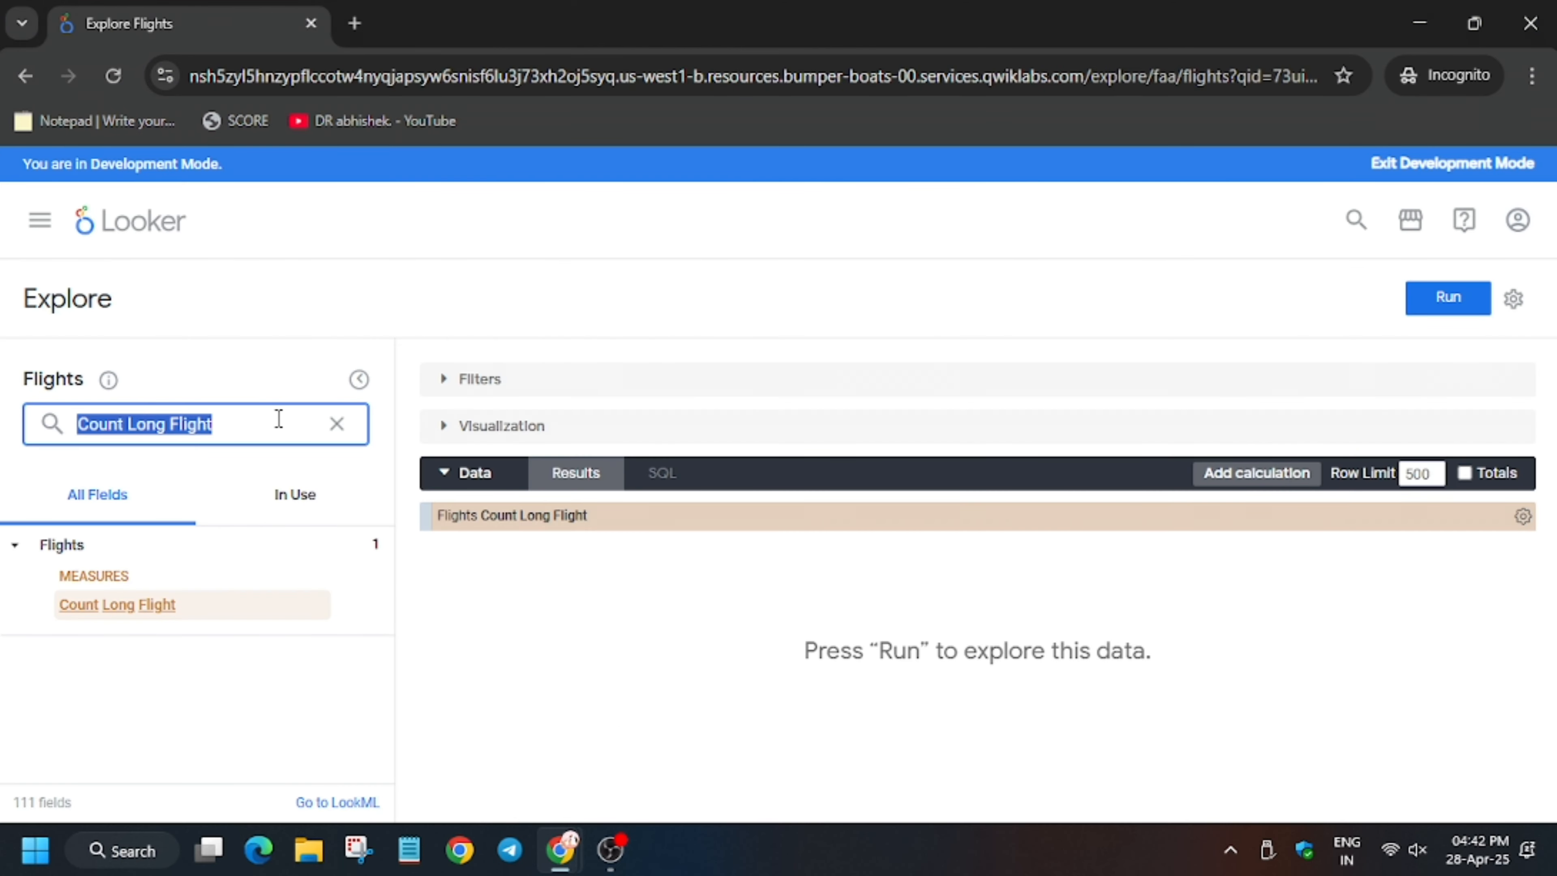
{"action": "key", "text": "ctrl+v"}
{"action": "key", "text": "BackSpace"}
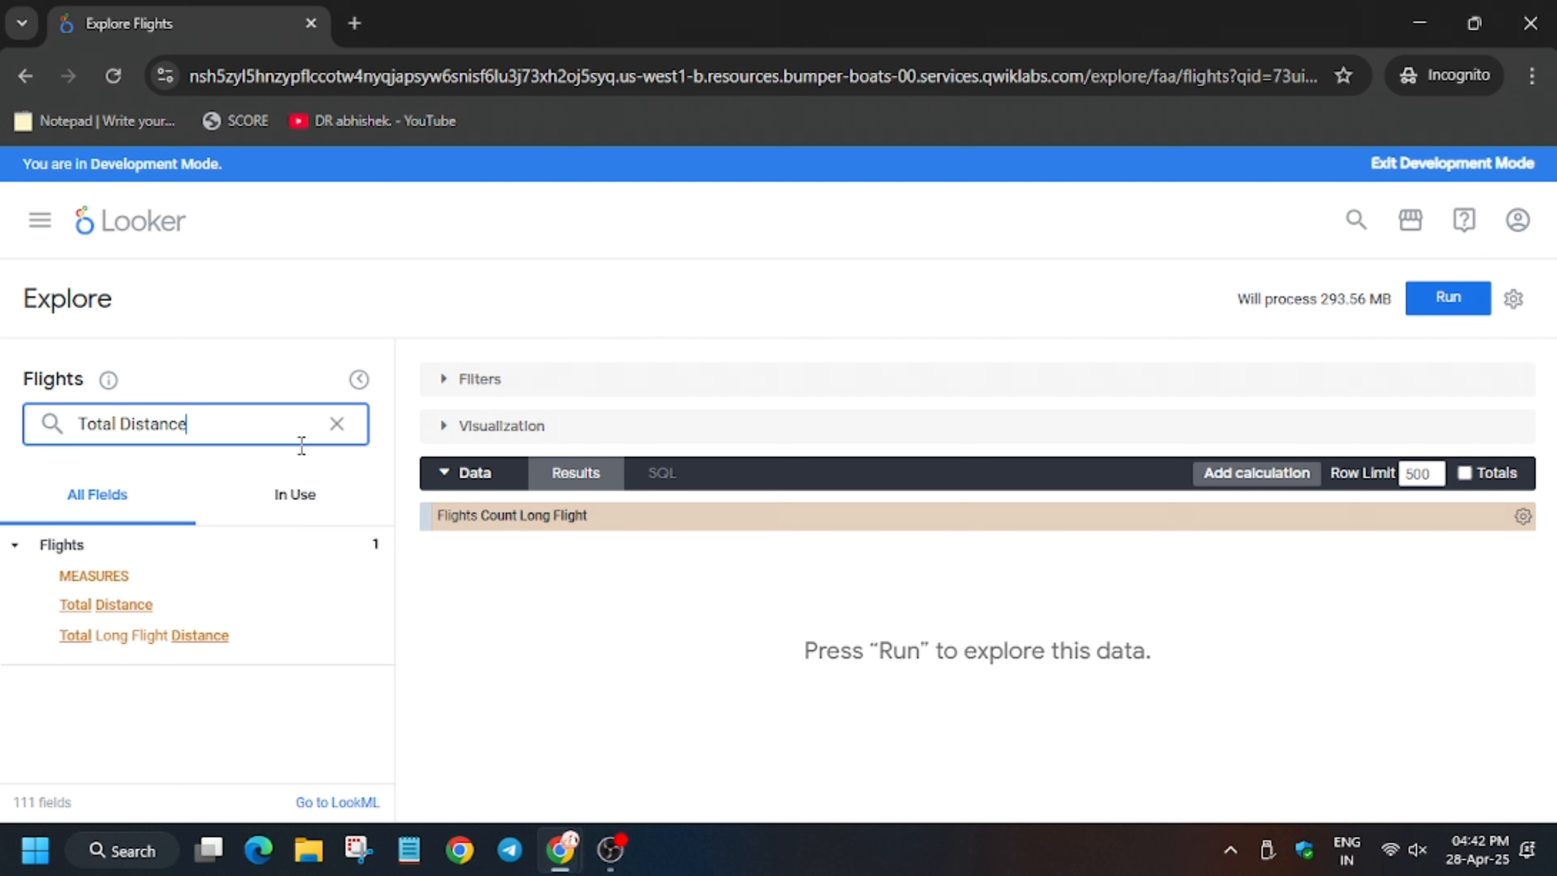
{"action": "key", "text": "alt+Tab"}
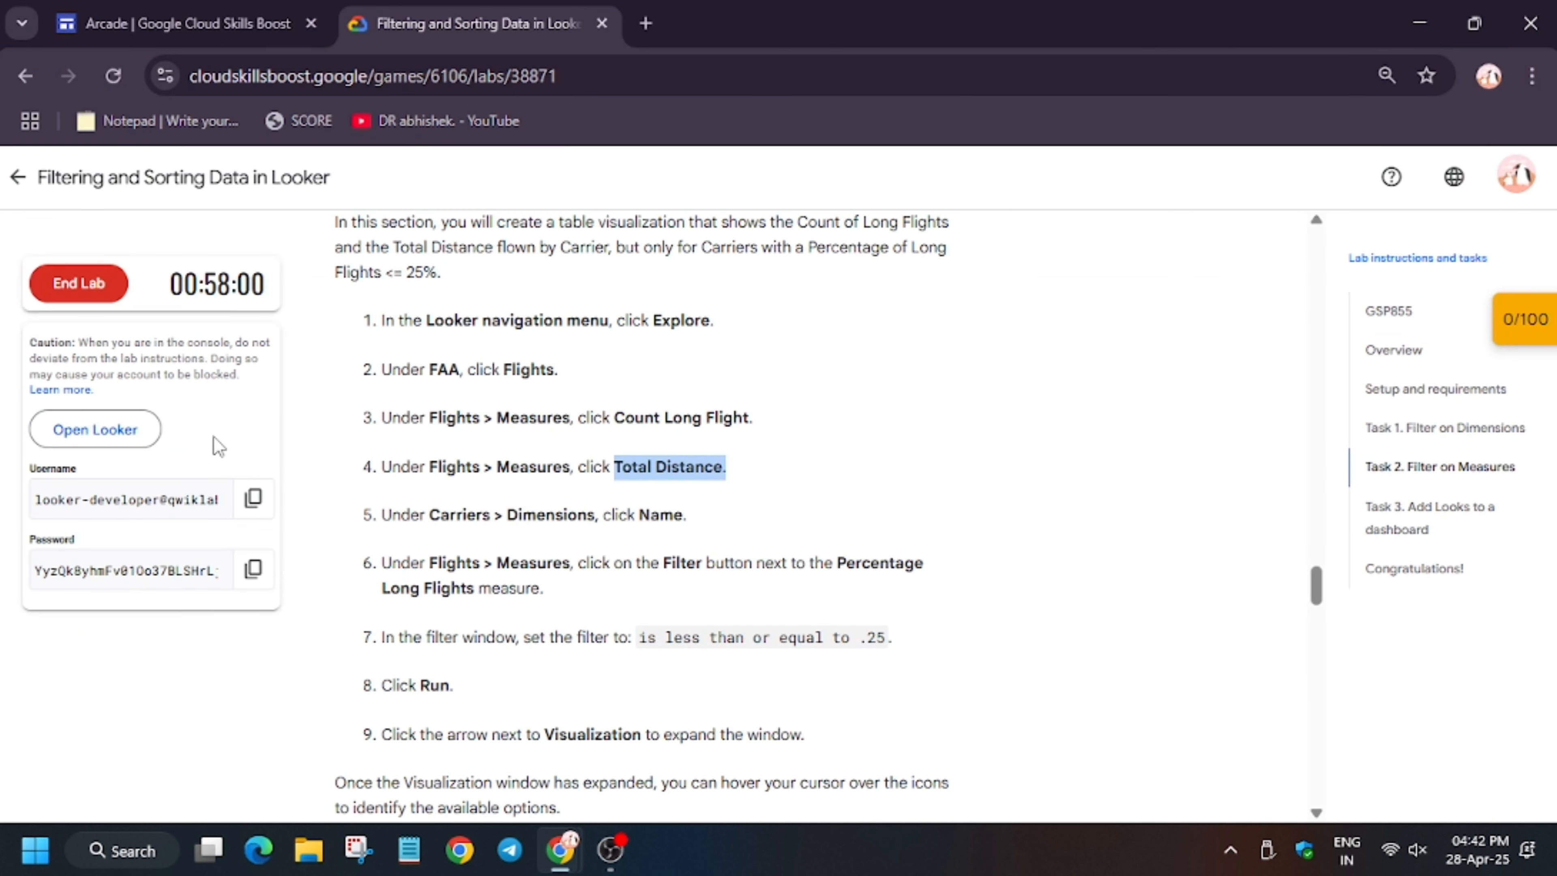
{"action": "key", "text": "alt+Tab"}
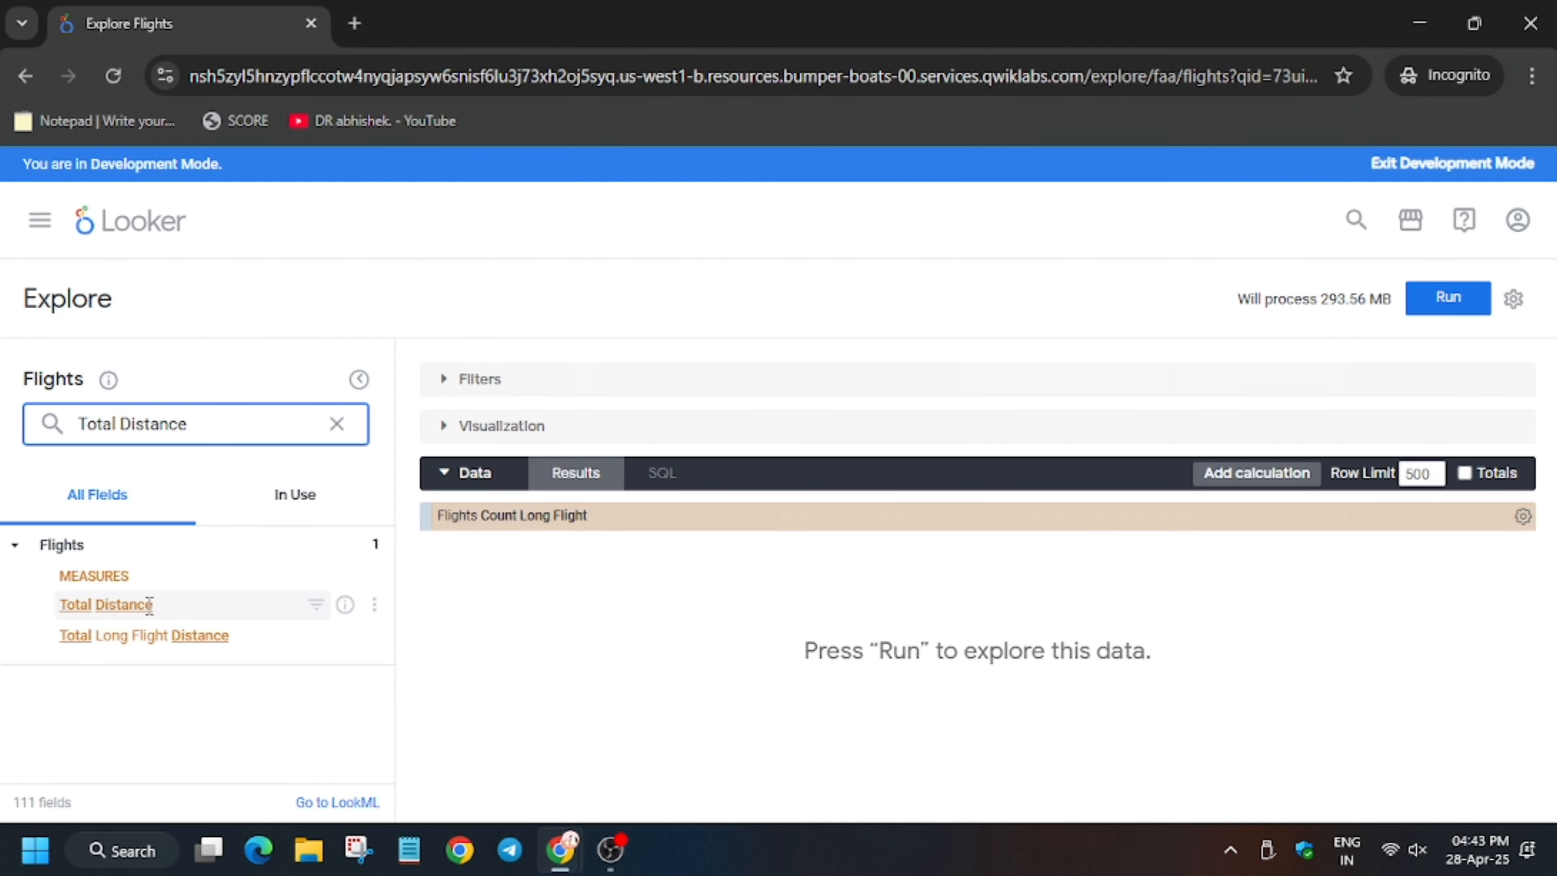
{"action": "key", "text": "alt+Tab"}
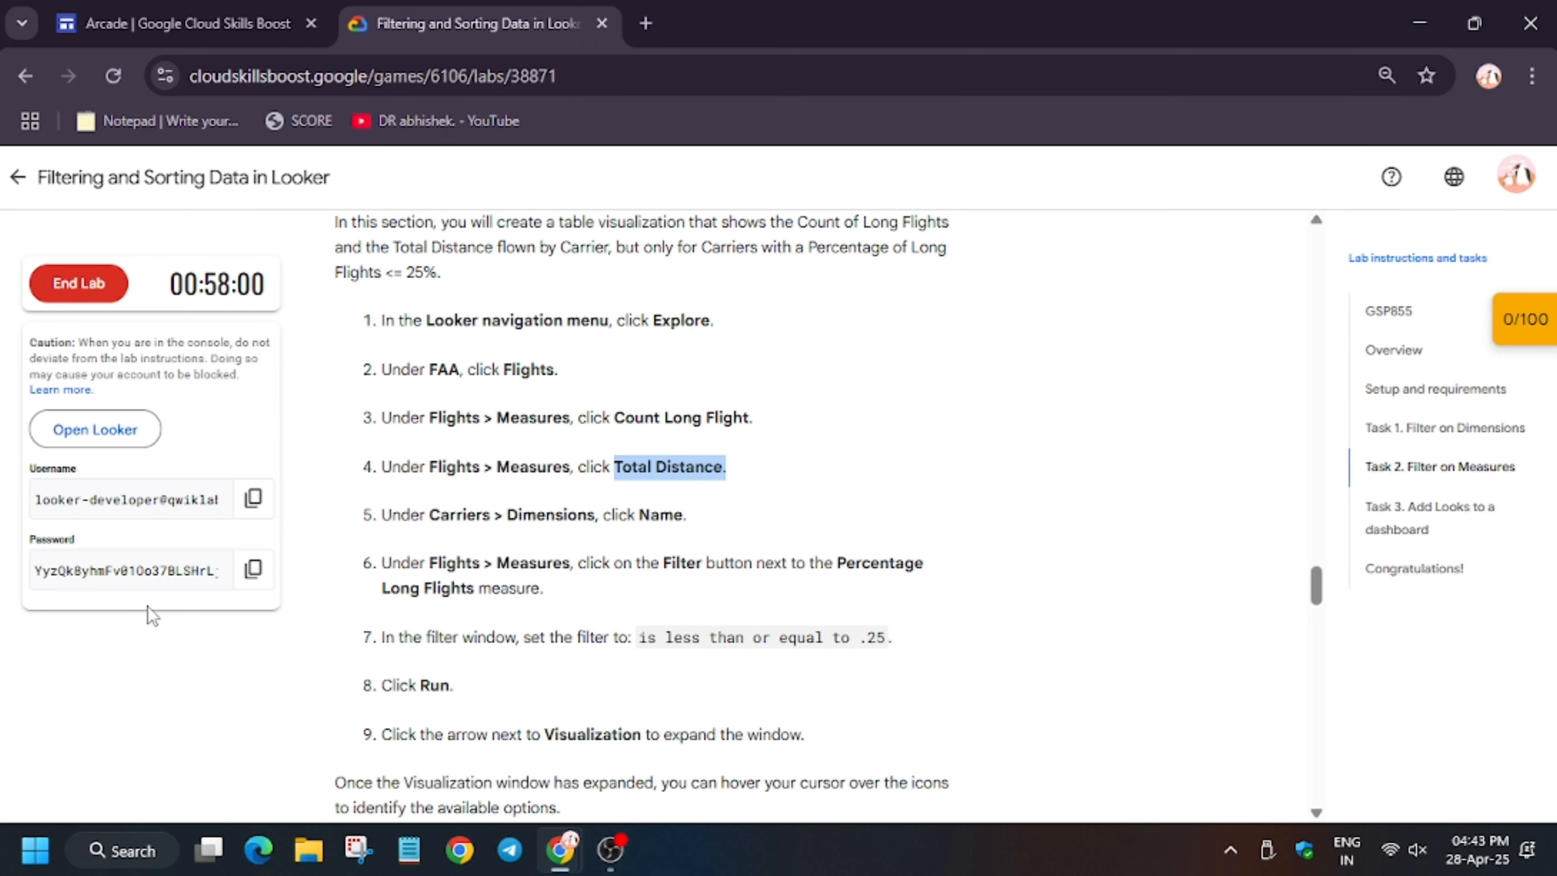
{"action": "key", "text": "alt+Tab"}
{"action": "left_click", "coordinate": [148, 606]}
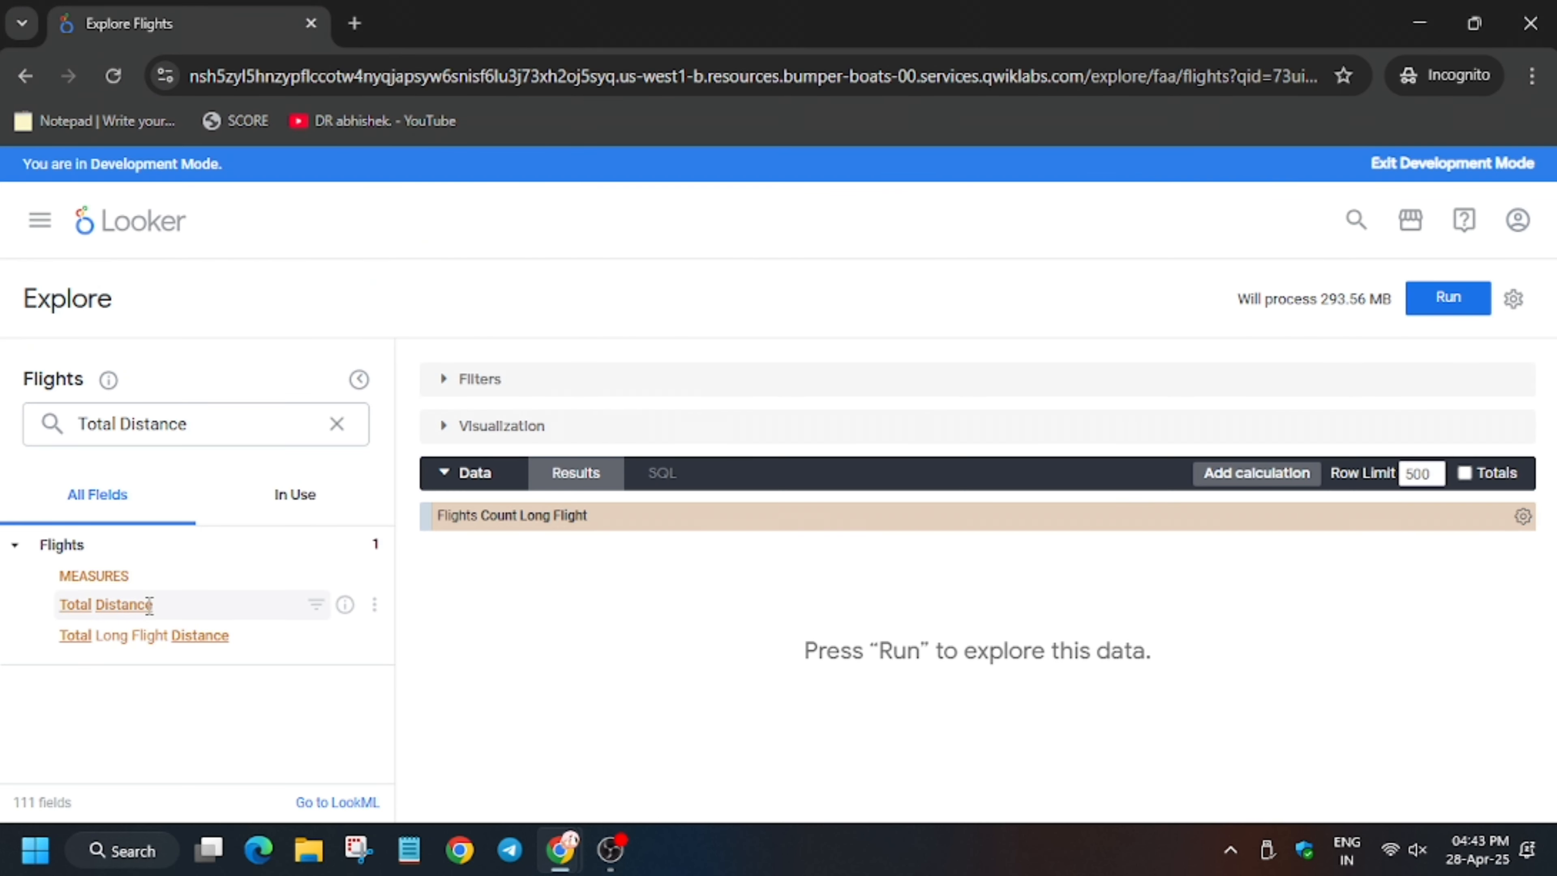
Search the fields for "name" and add the Name dimension from the Carriers group to the query
{"action": "key", "text": "alt+Tab"}
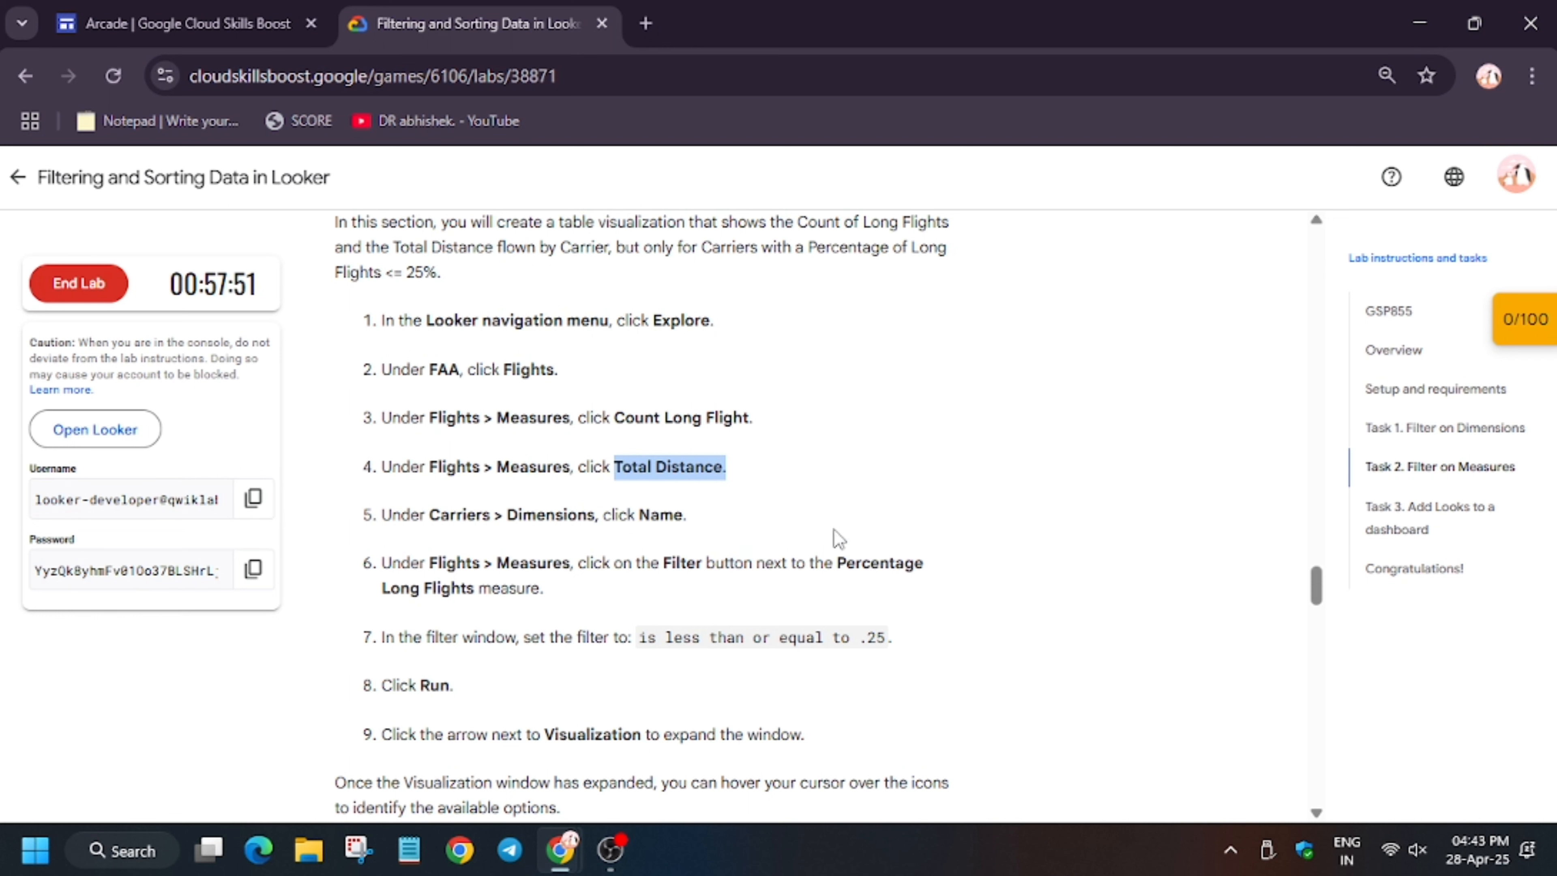
{"action": "key", "text": "alt+Tab"}
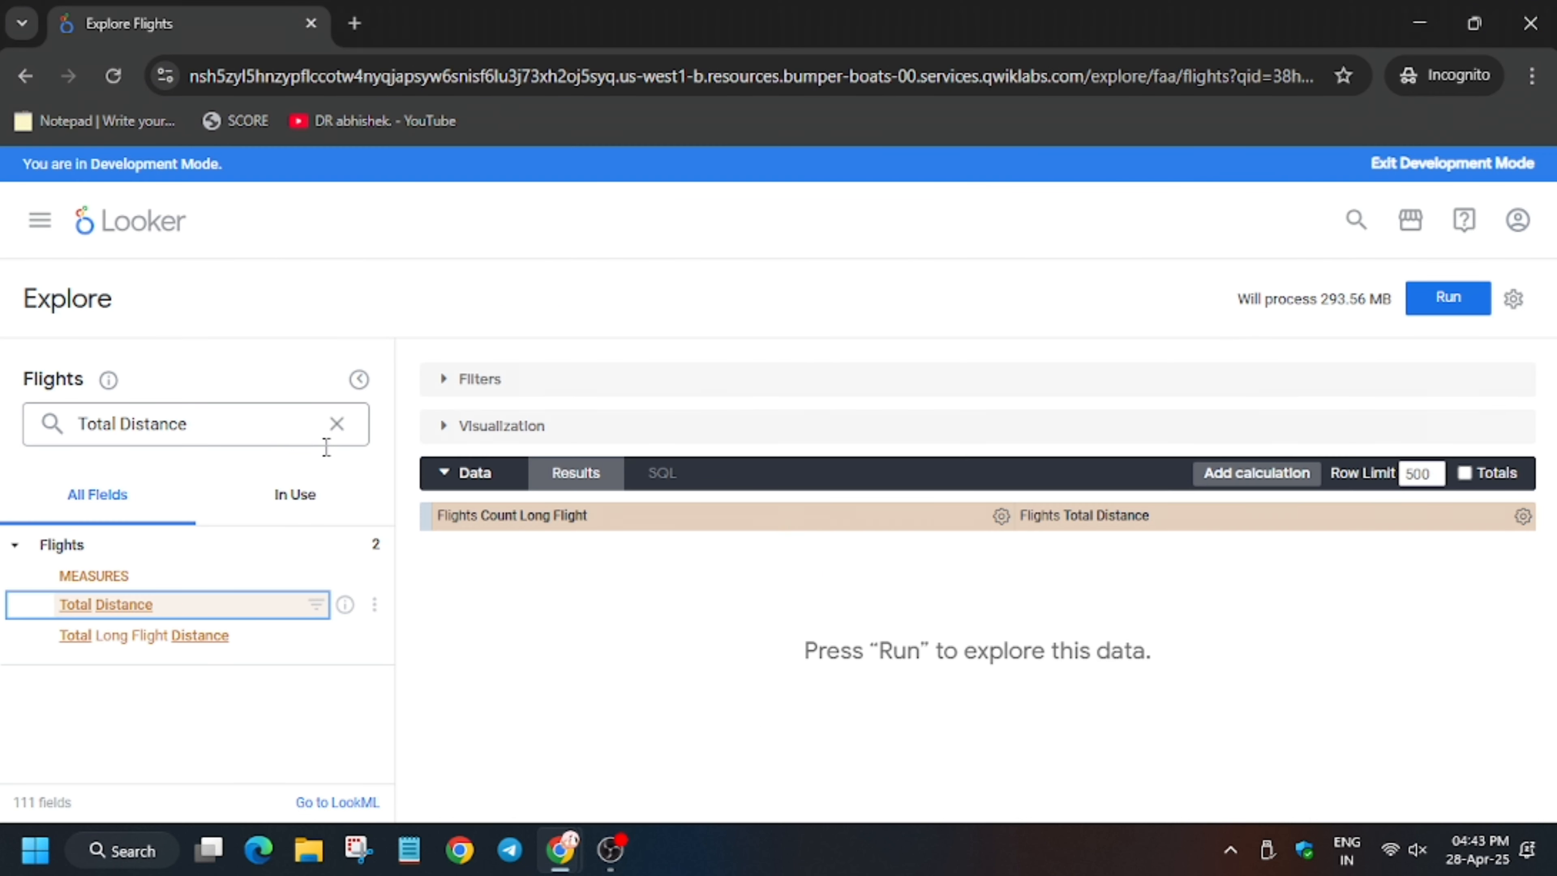
{"action": "left_click", "coordinate": [234, 436]}
{"action": "key", "text": "ctrl+a"}
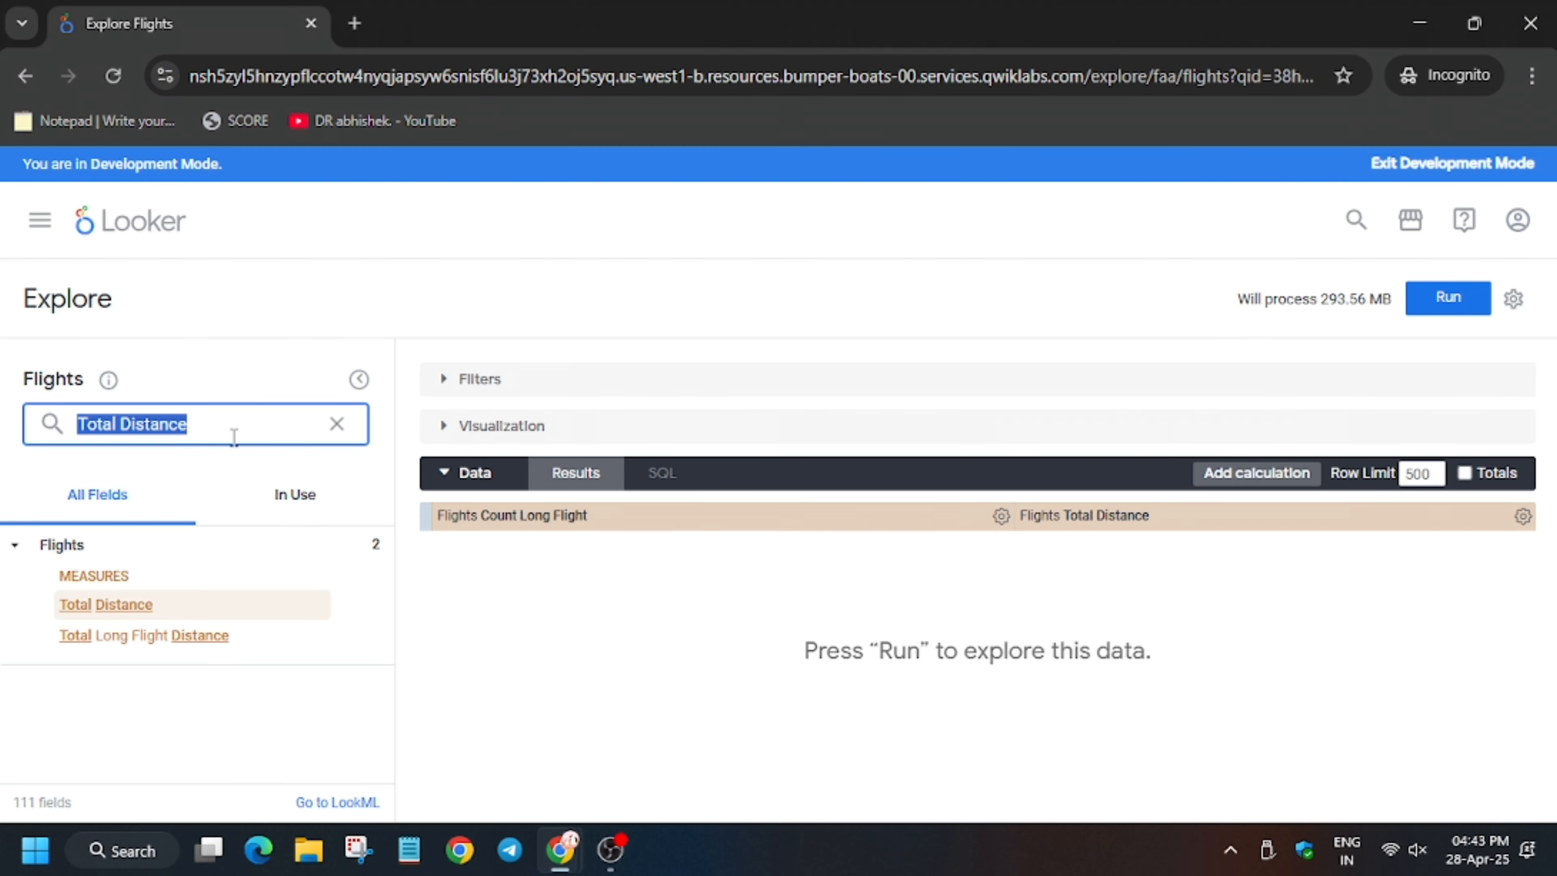
{"action": "type", "text": "name"}
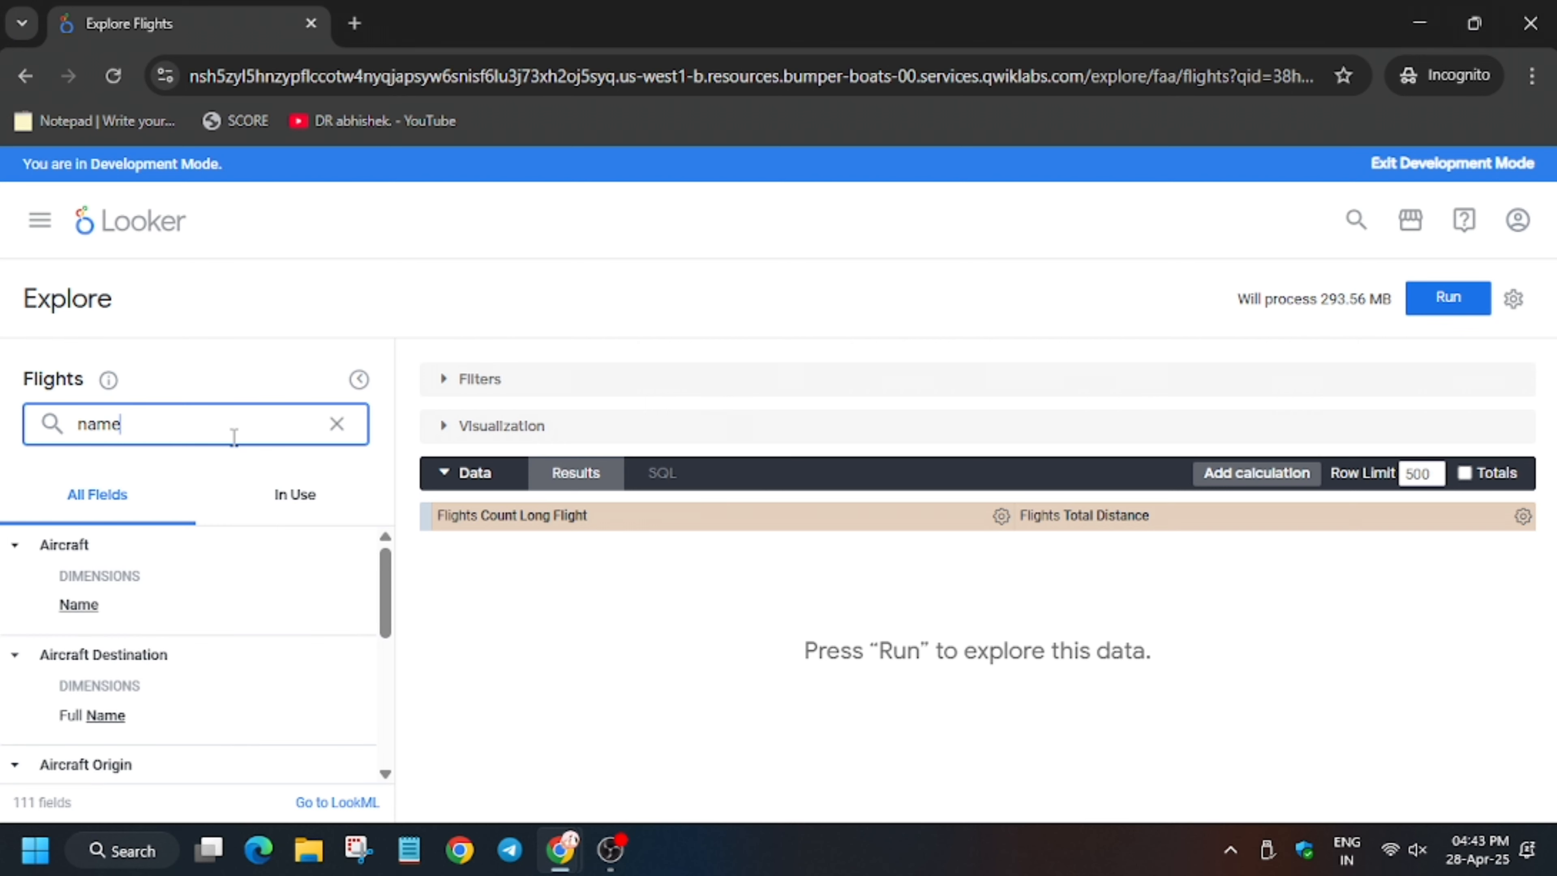
{"action": "key", "text": "alt+Tab"}
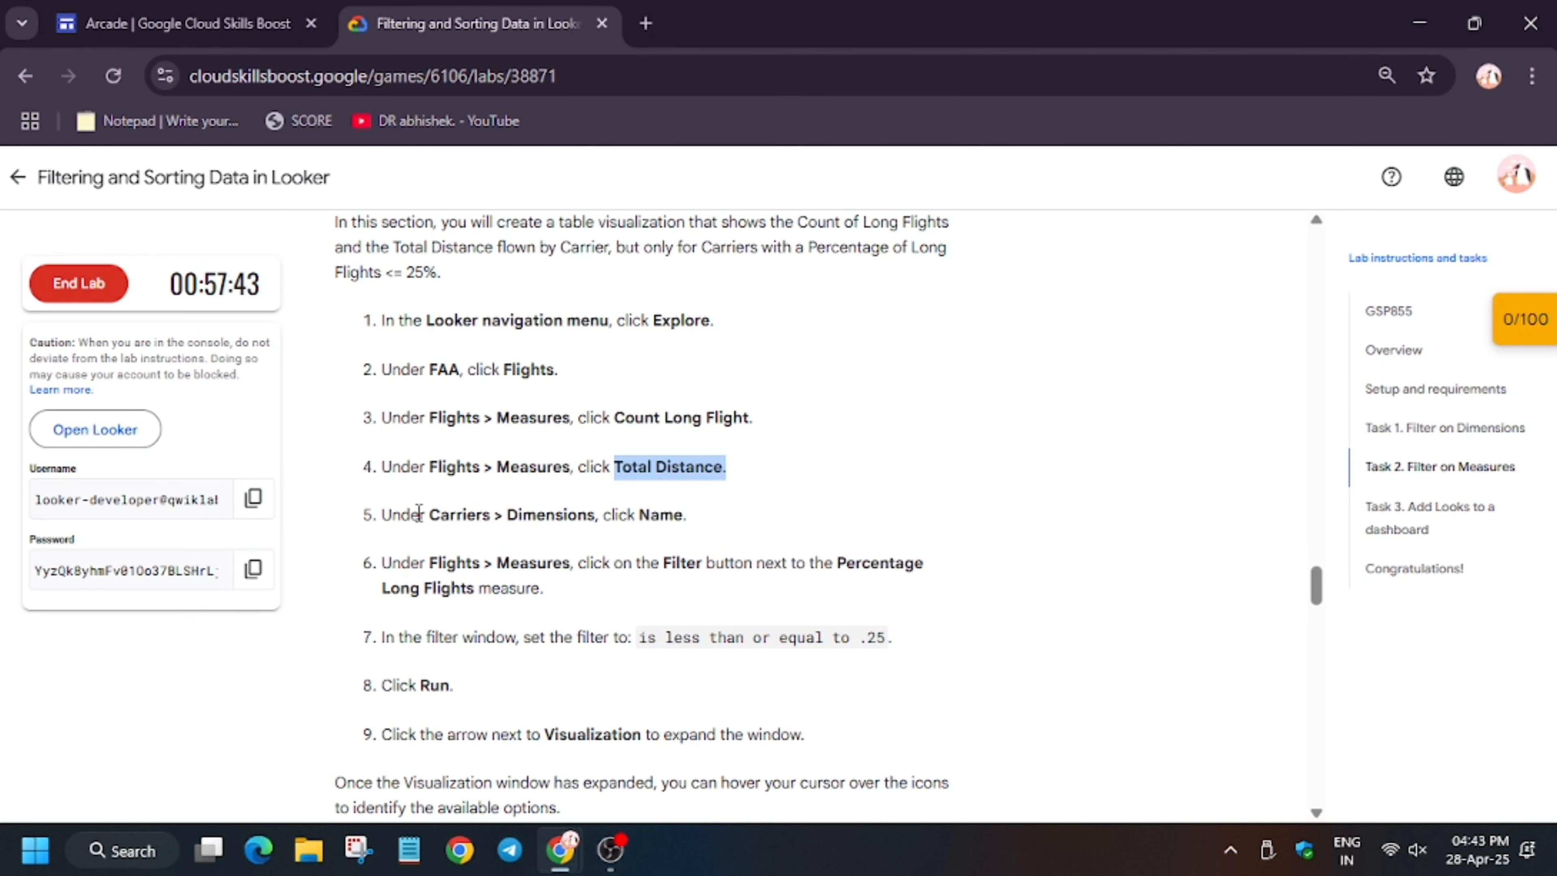
{"action": "key", "text": "alt+Tab"}
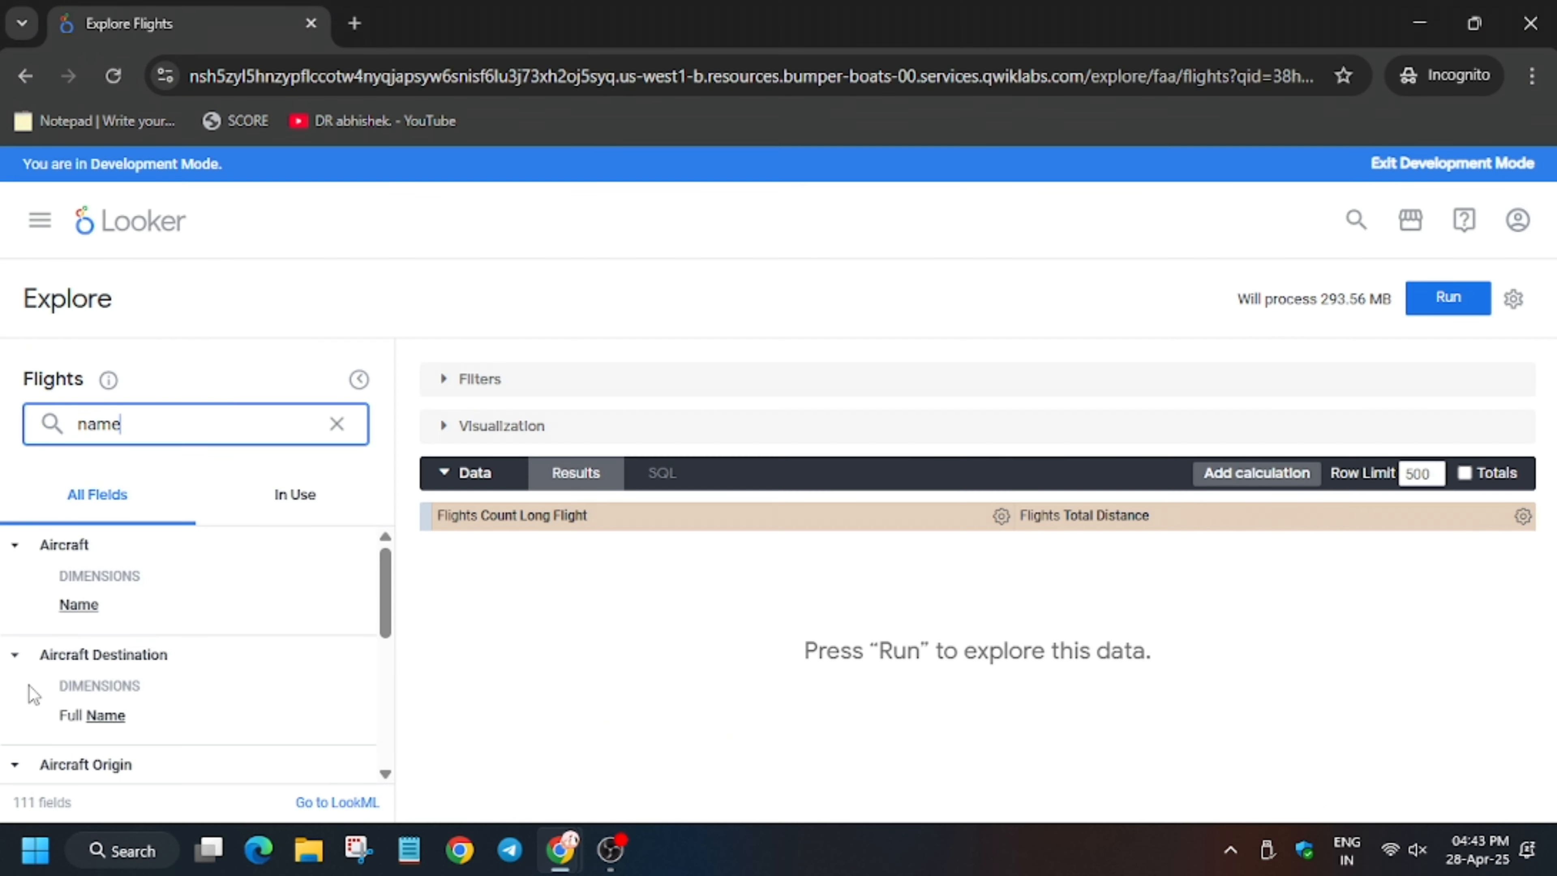
{"action": "scroll", "coordinate": [33, 693], "scroll_direction": "down", "scroll_amount": 2}
{"action": "scroll", "coordinate": [30, 692], "scroll_direction": "up", "scroll_amount": 5}
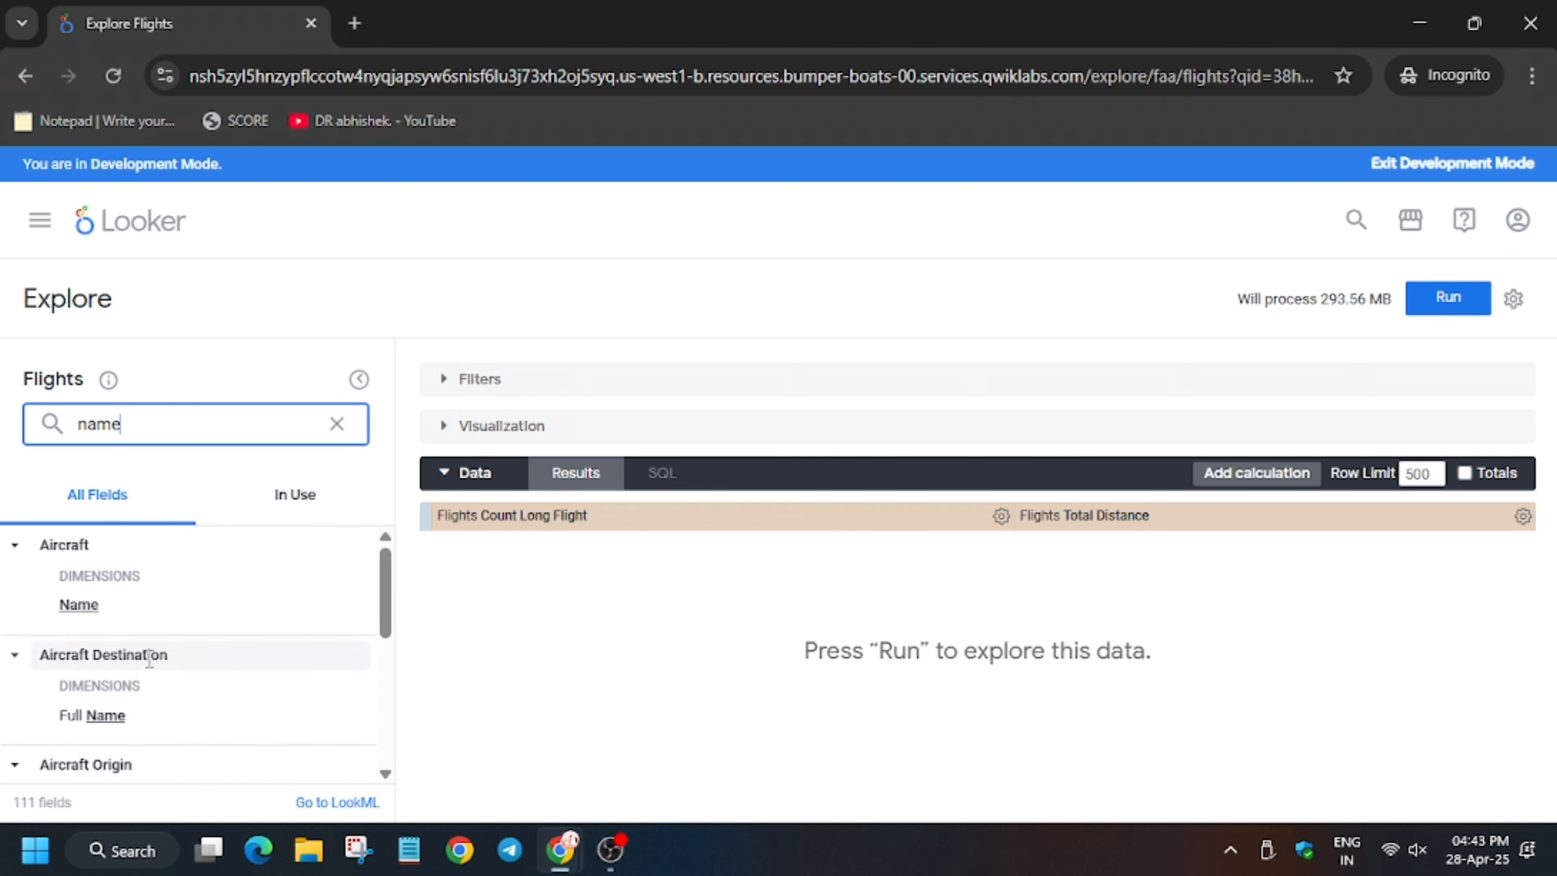
{"action": "scroll", "coordinate": [90, 685], "scroll_direction": "down", "scroll_amount": 2}
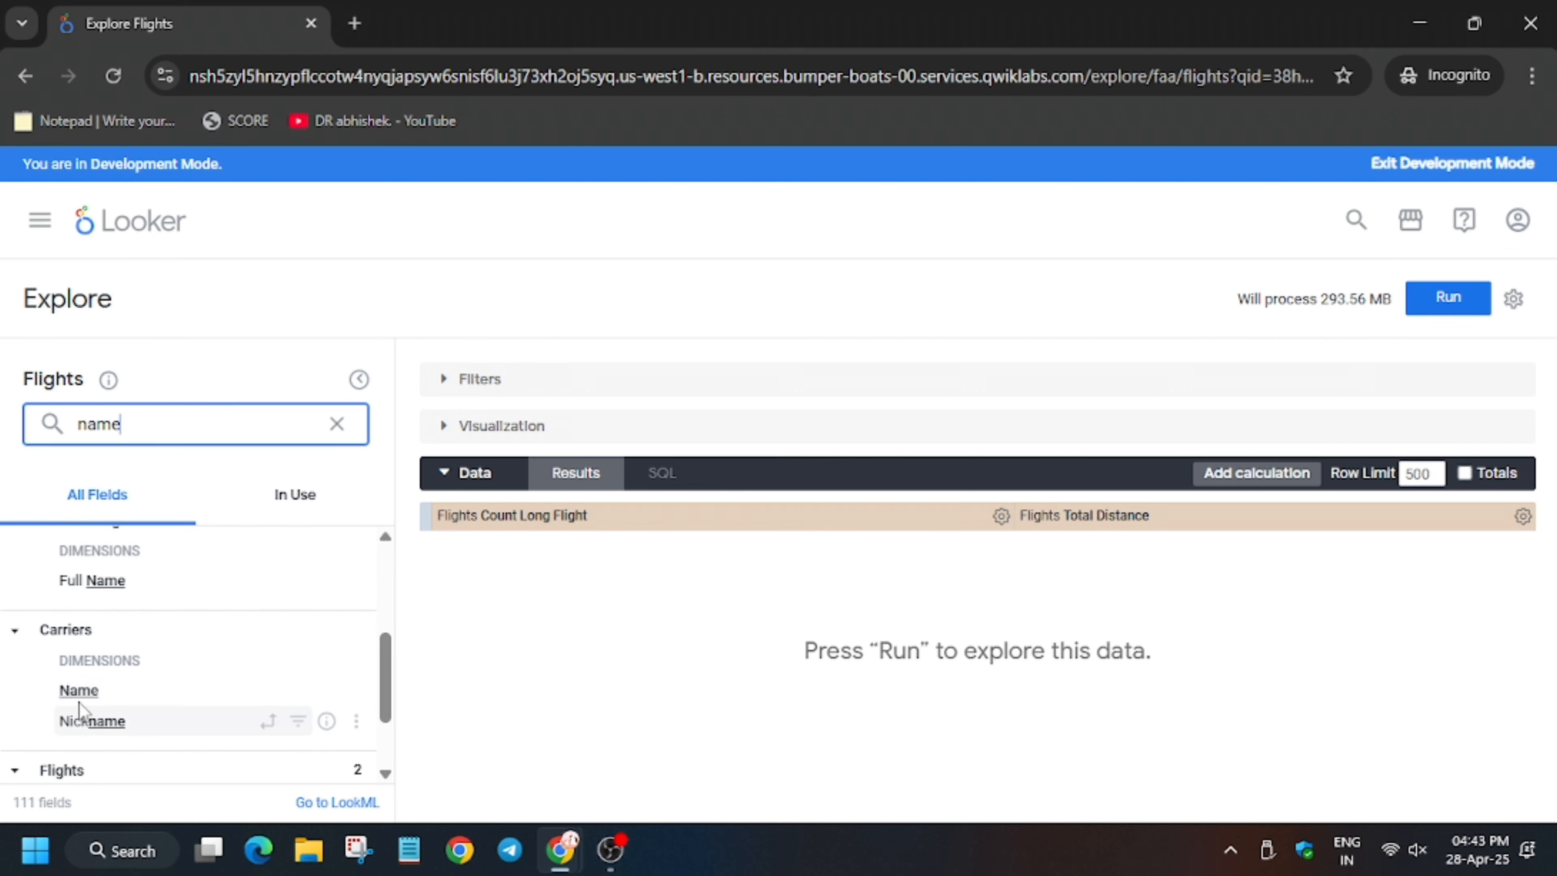
{"action": "left_click", "coordinate": [92, 690]}
{"action": "left_click", "coordinate": [92, 691]}
Switch to the lab instructions and copy the measure name Percentage Long Flights from step 6 of Task 2
{"action": "key", "text": "alt+Tab"}
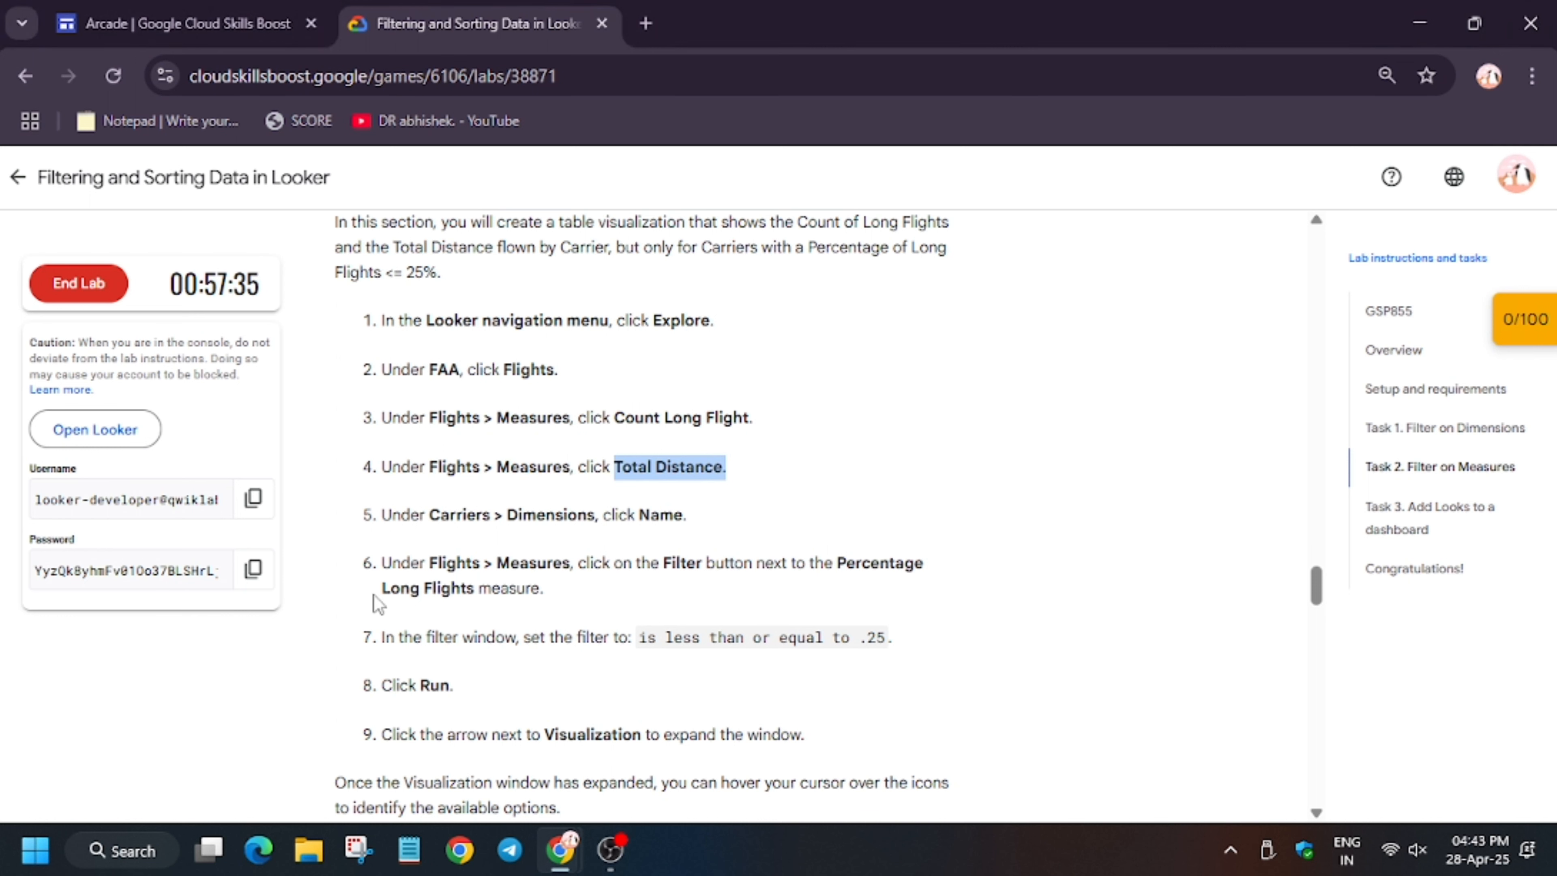
{"action": "scroll", "coordinate": [434, 586], "scroll_direction": "down", "scroll_amount": 2}
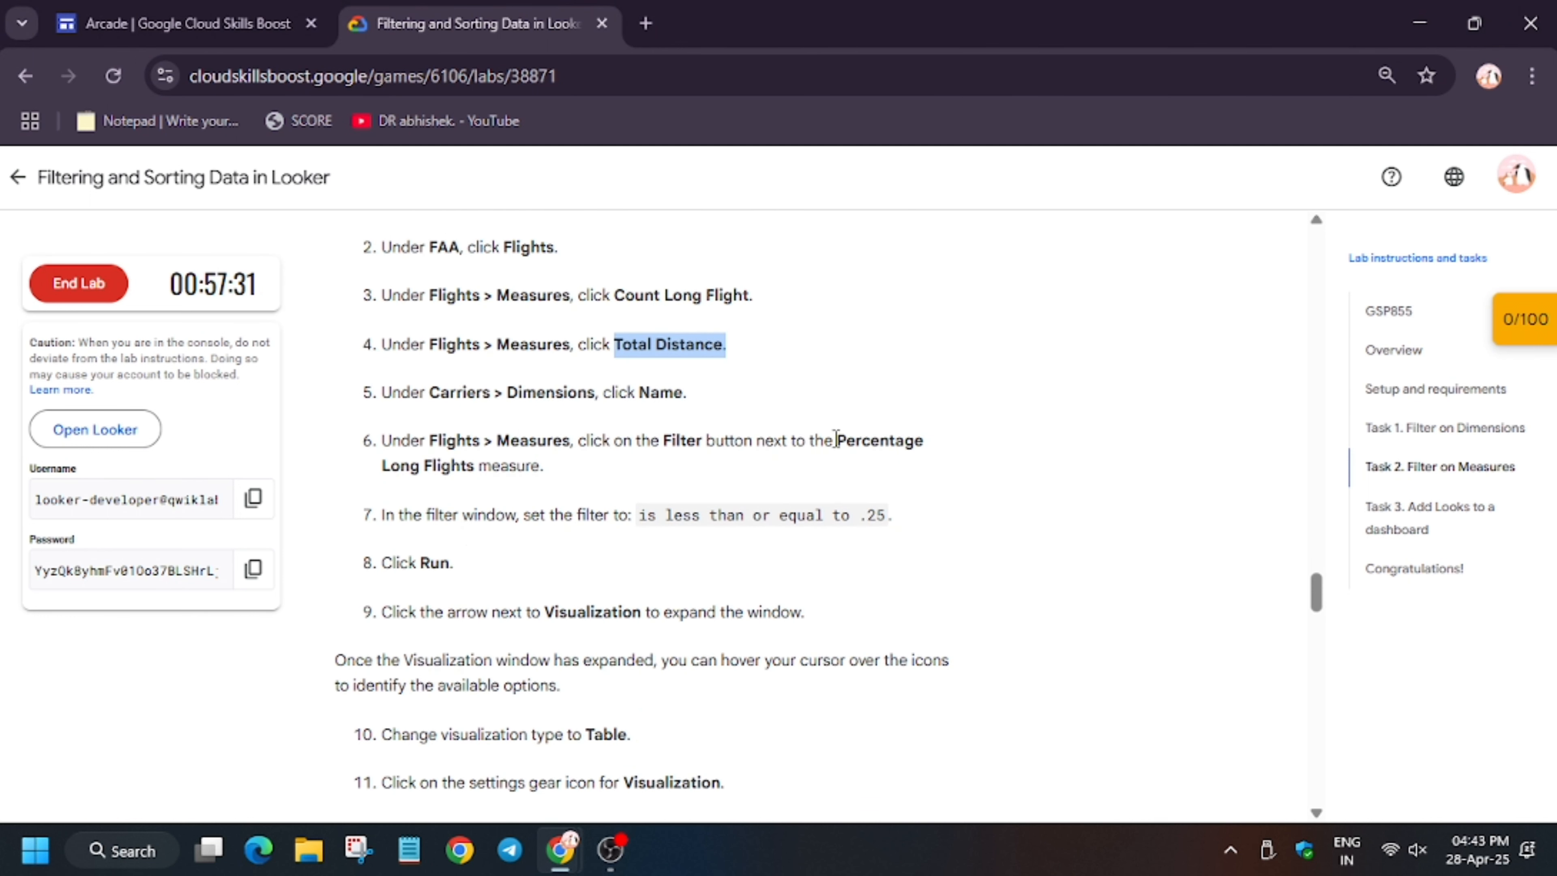
{"action": "left_click_drag", "start_coordinate": [839, 442], "coordinate": [476, 469]}
{"action": "key", "text": "ctrl+c"}
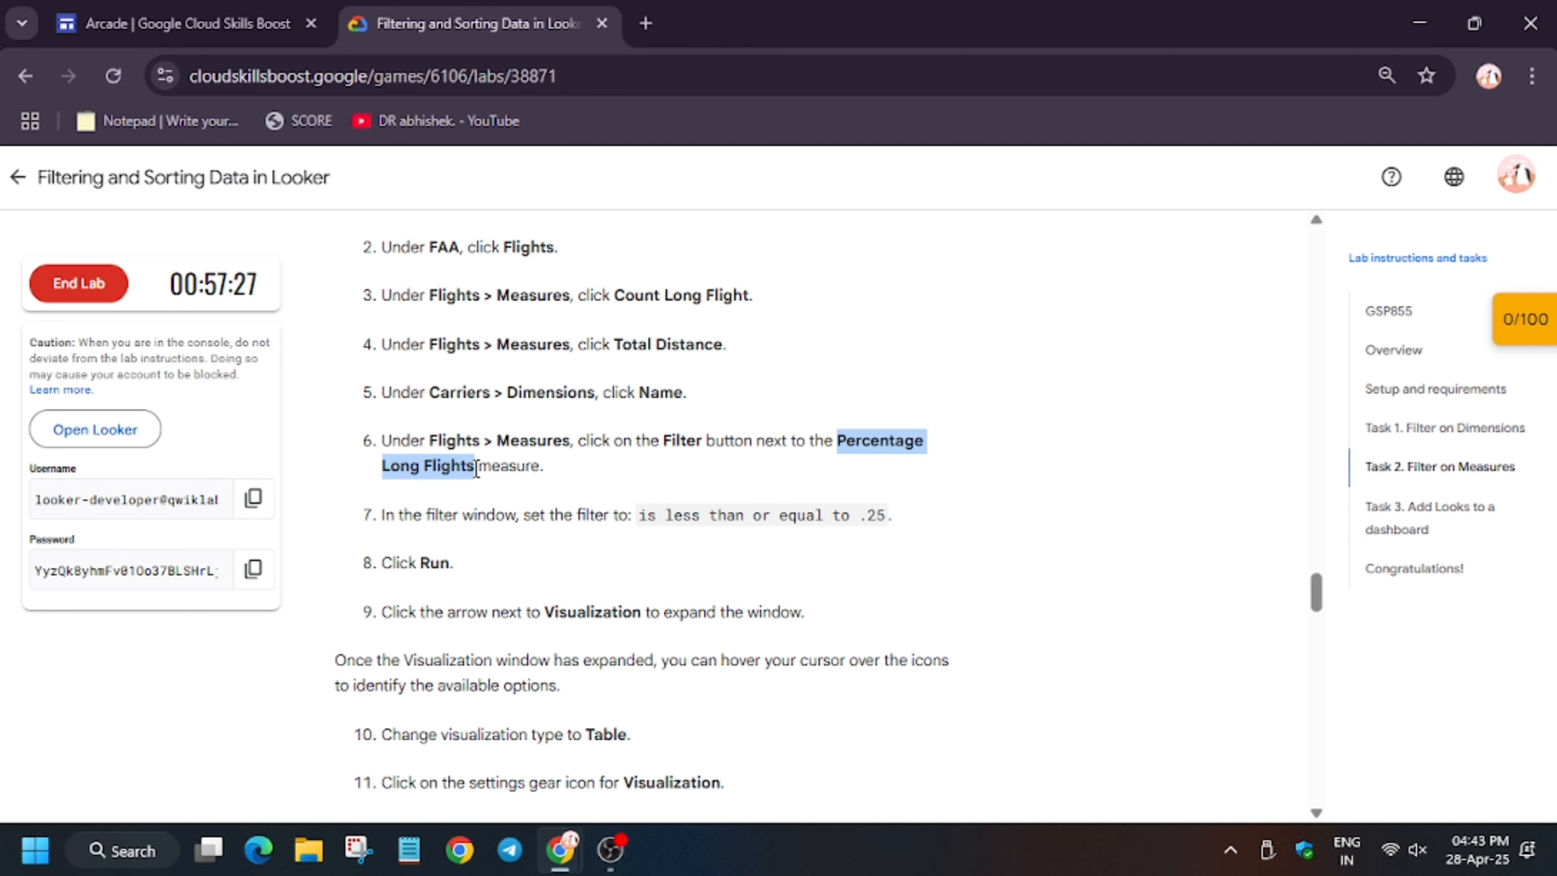
Return to Looker and replace the field search for "name" with Percentage Long Flights
{"action": "key", "text": "alt+Tab"}
{"action": "scroll", "coordinate": [157, 713], "scroll_direction": "down", "scroll_amount": 2}
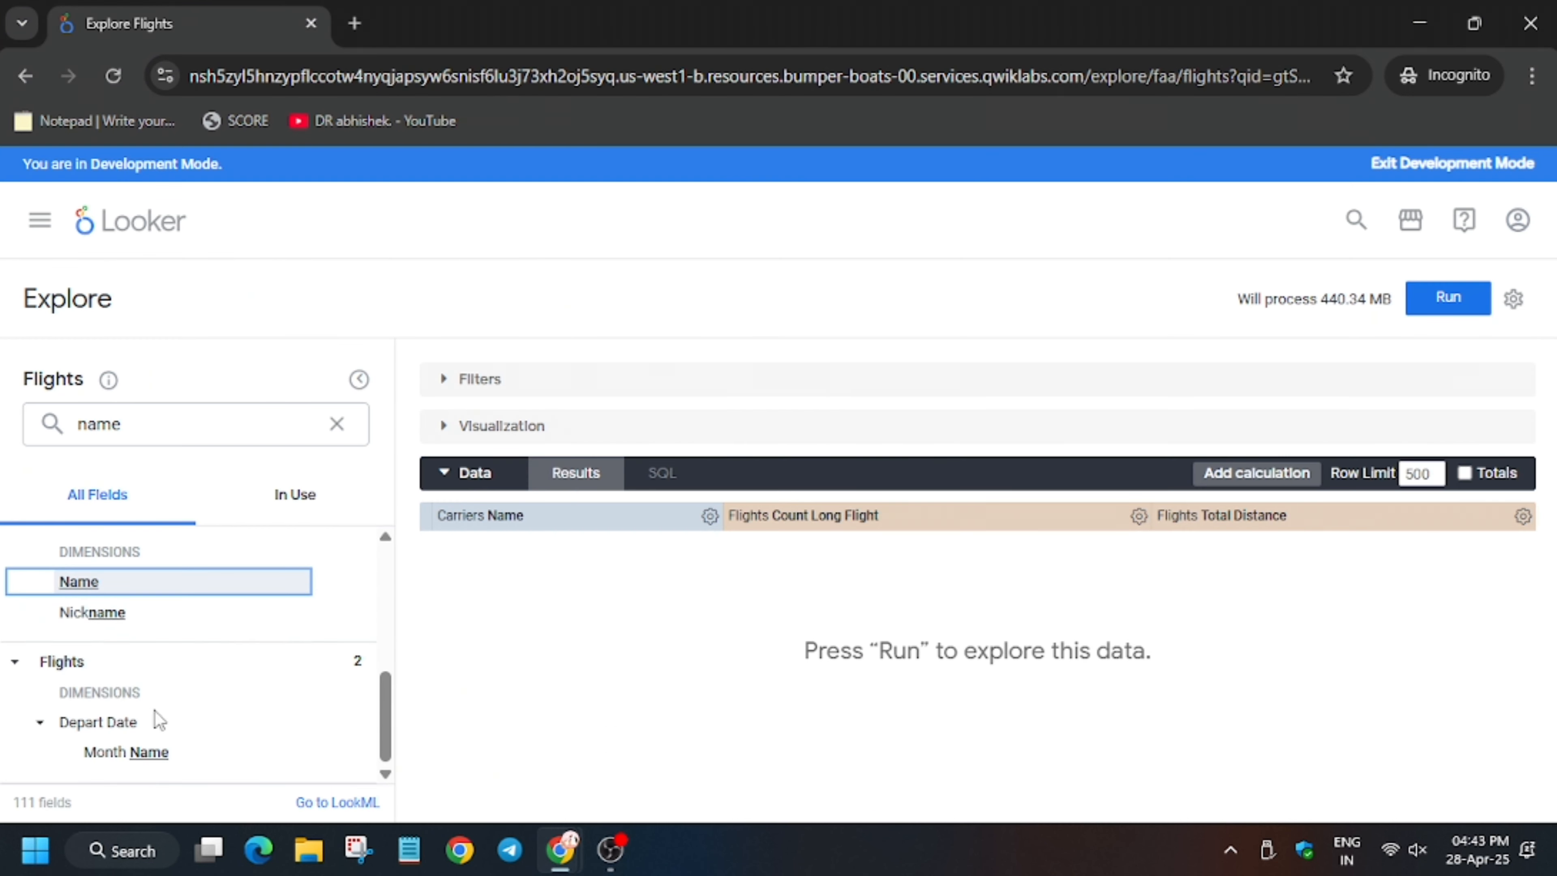
{"action": "left_click", "coordinate": [337, 423]}
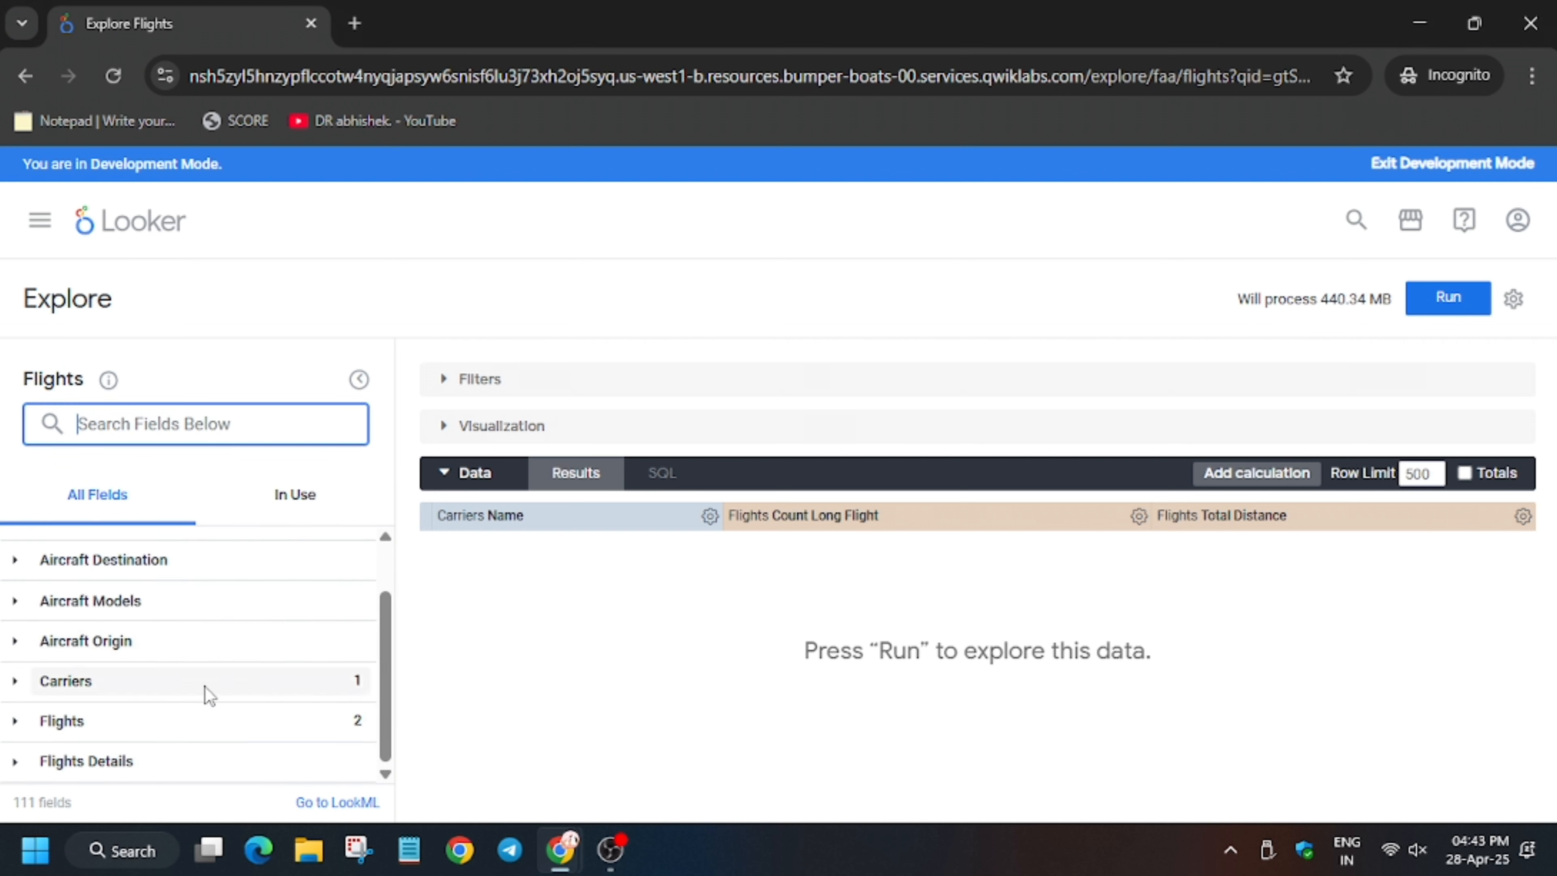
{"action": "left_click", "coordinate": [18, 722]}
{"action": "scroll", "coordinate": [199, 710], "scroll_direction": "down", "scroll_amount": 5}
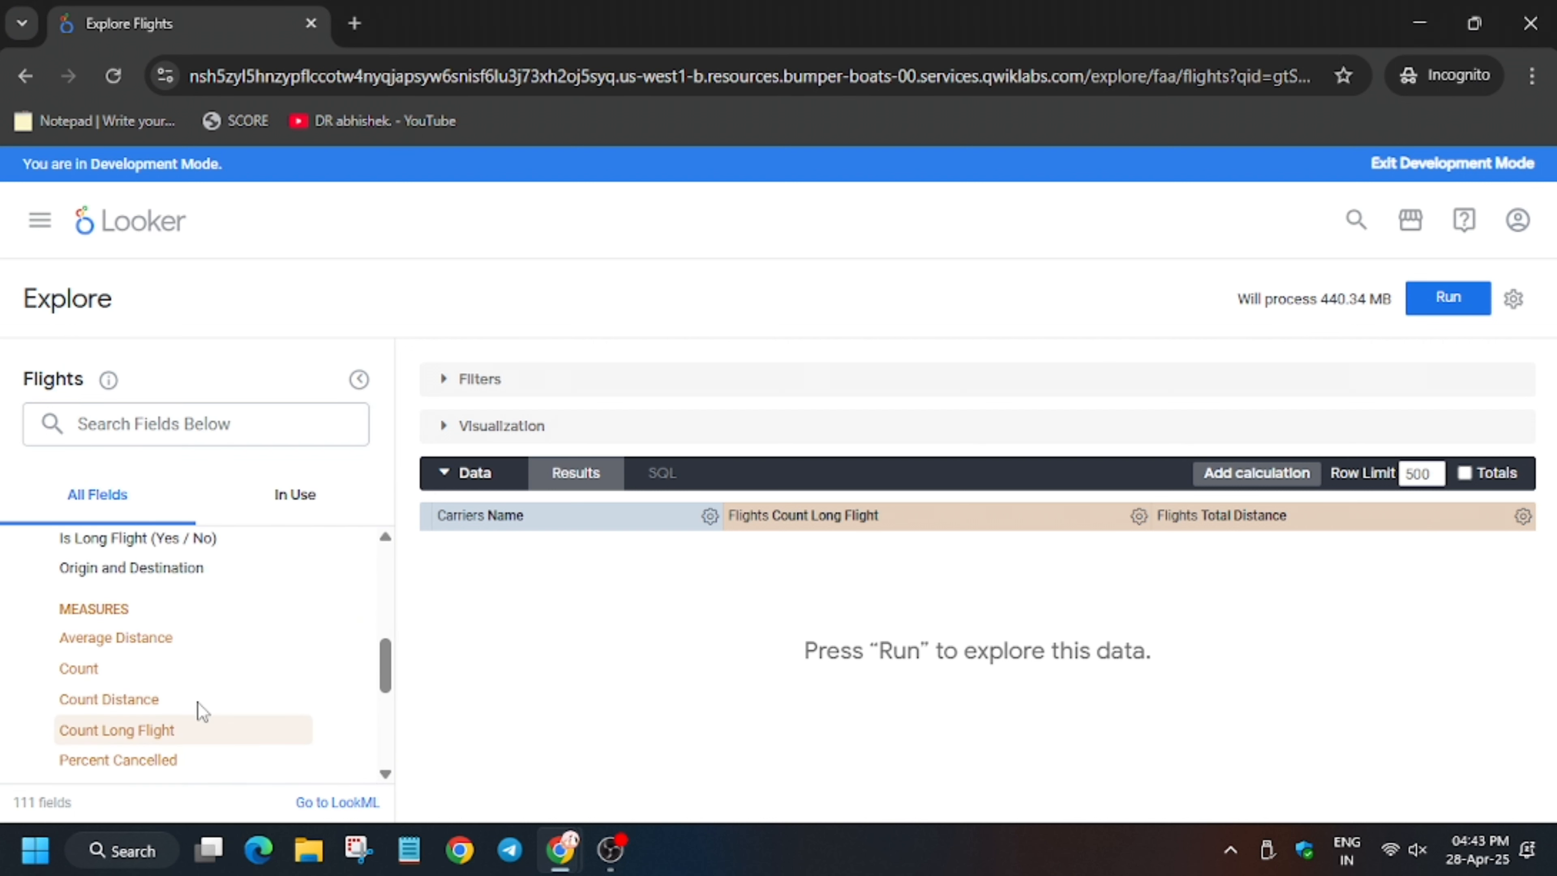
{"action": "scroll", "coordinate": [203, 712], "scroll_direction": "down", "scroll_amount": 5}
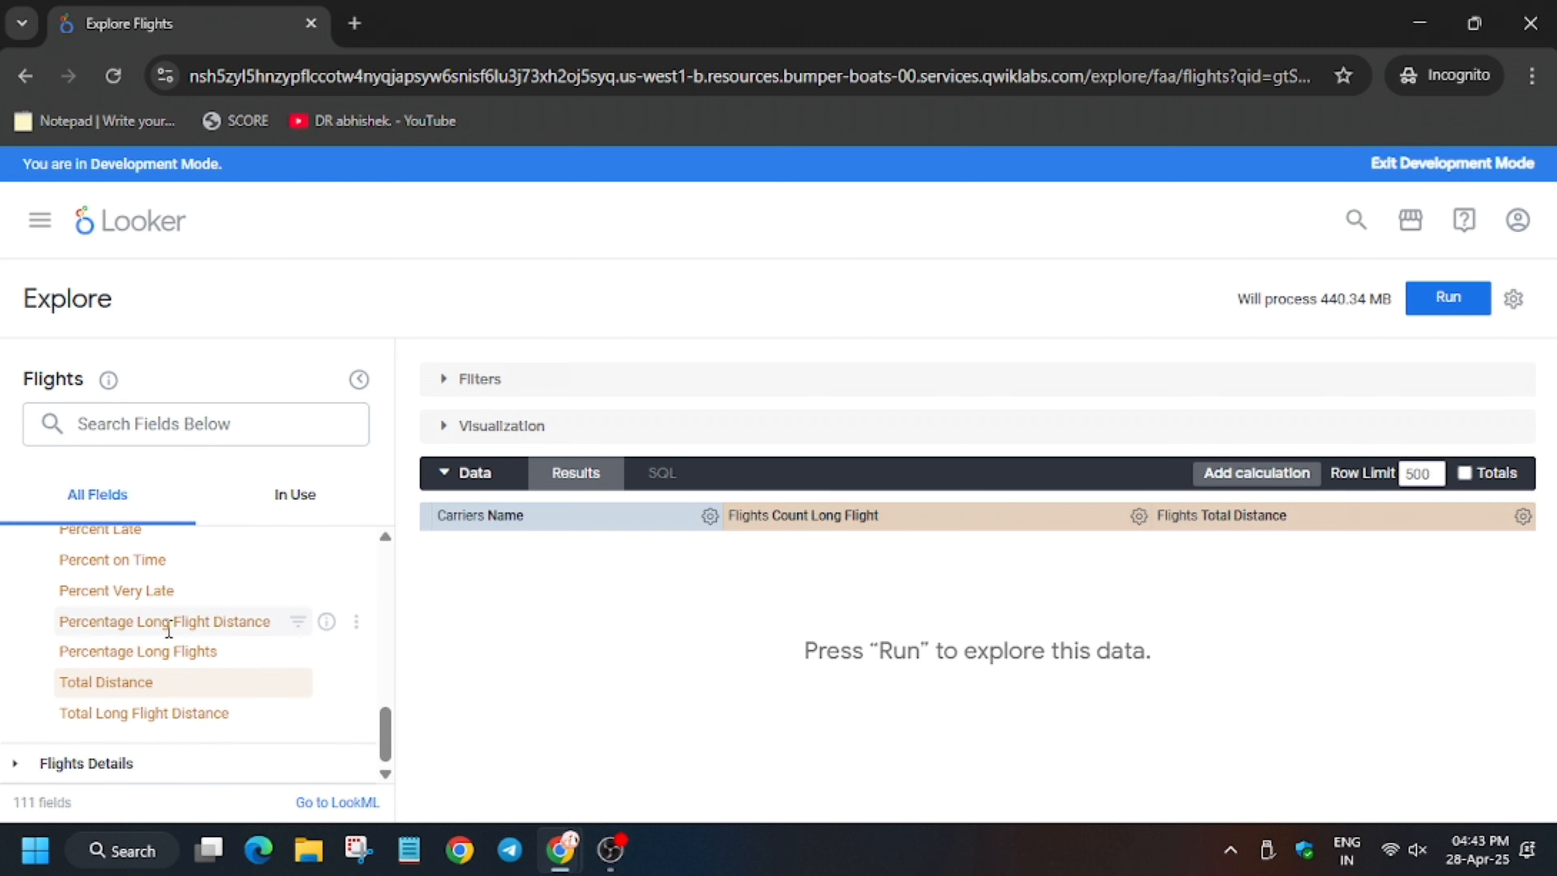
{"action": "left_click", "coordinate": [230, 433]}
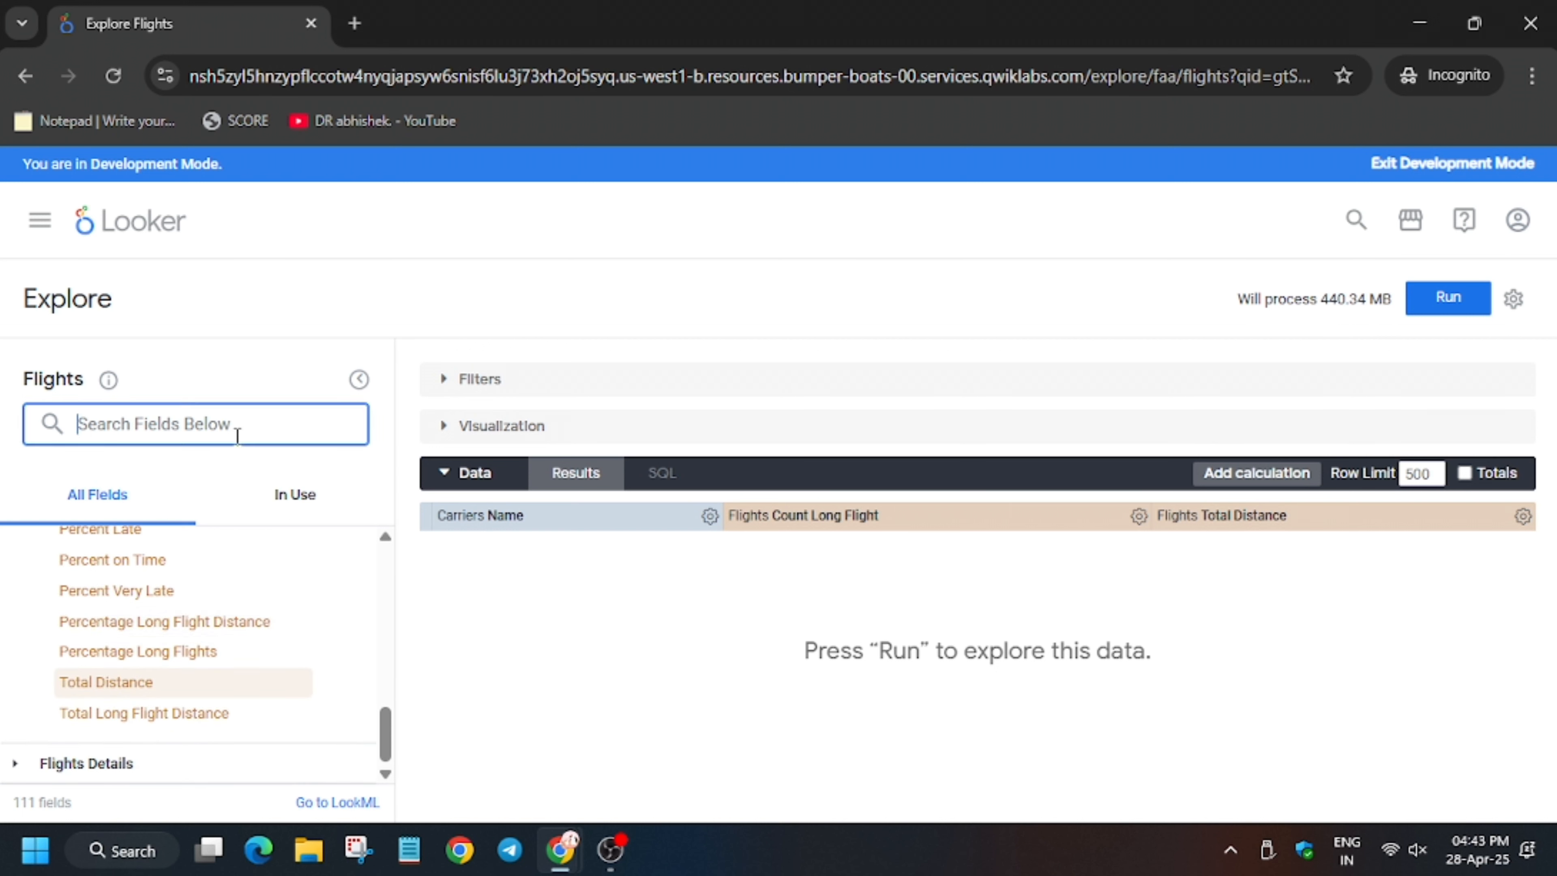
{"action": "key", "text": "ctrl+v"}
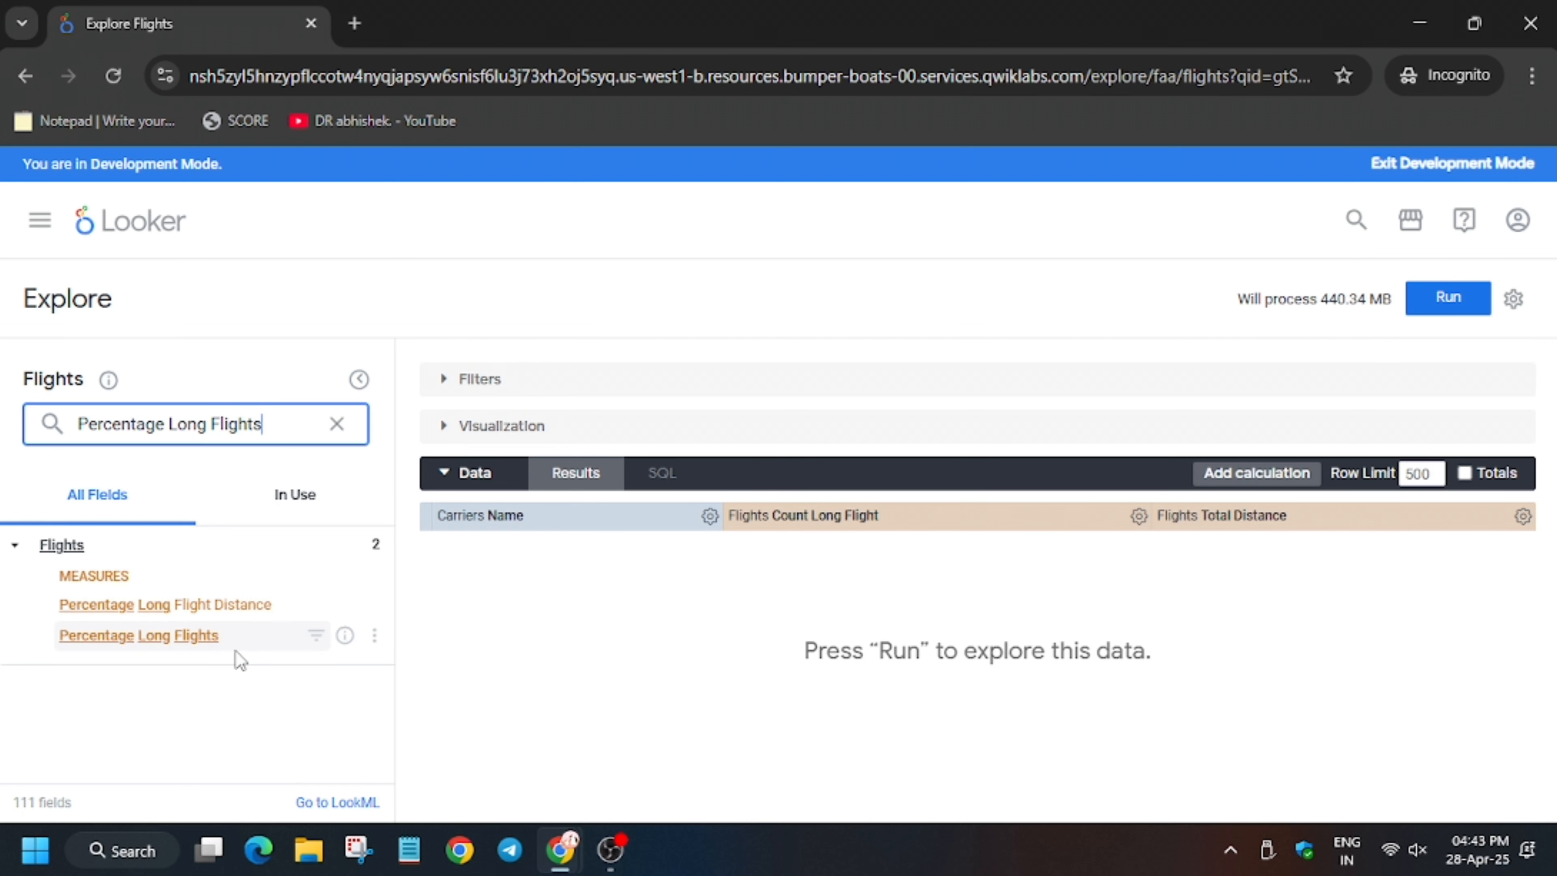
Check step 6 of the lab instructions and add the Percentage Long Flights measure as a filter in Looker
{"action": "key", "text": "alt+Tab"}
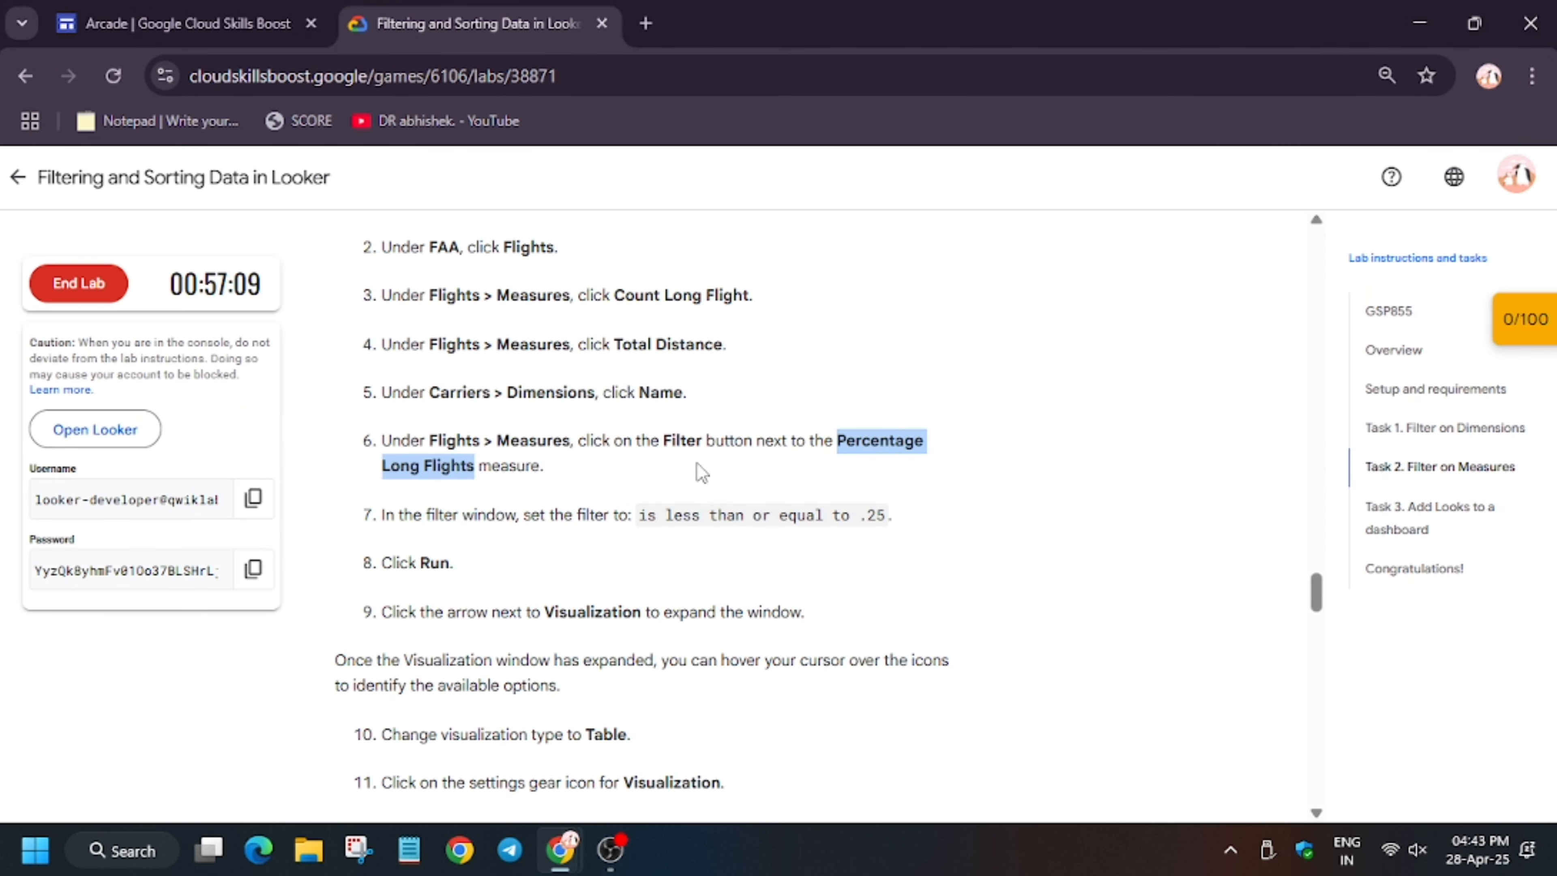
{"action": "key", "text": "alt+Tab"}
{"action": "key", "text": "alt+Tab"}
{"action": "key", "text": "alt+Tab"}
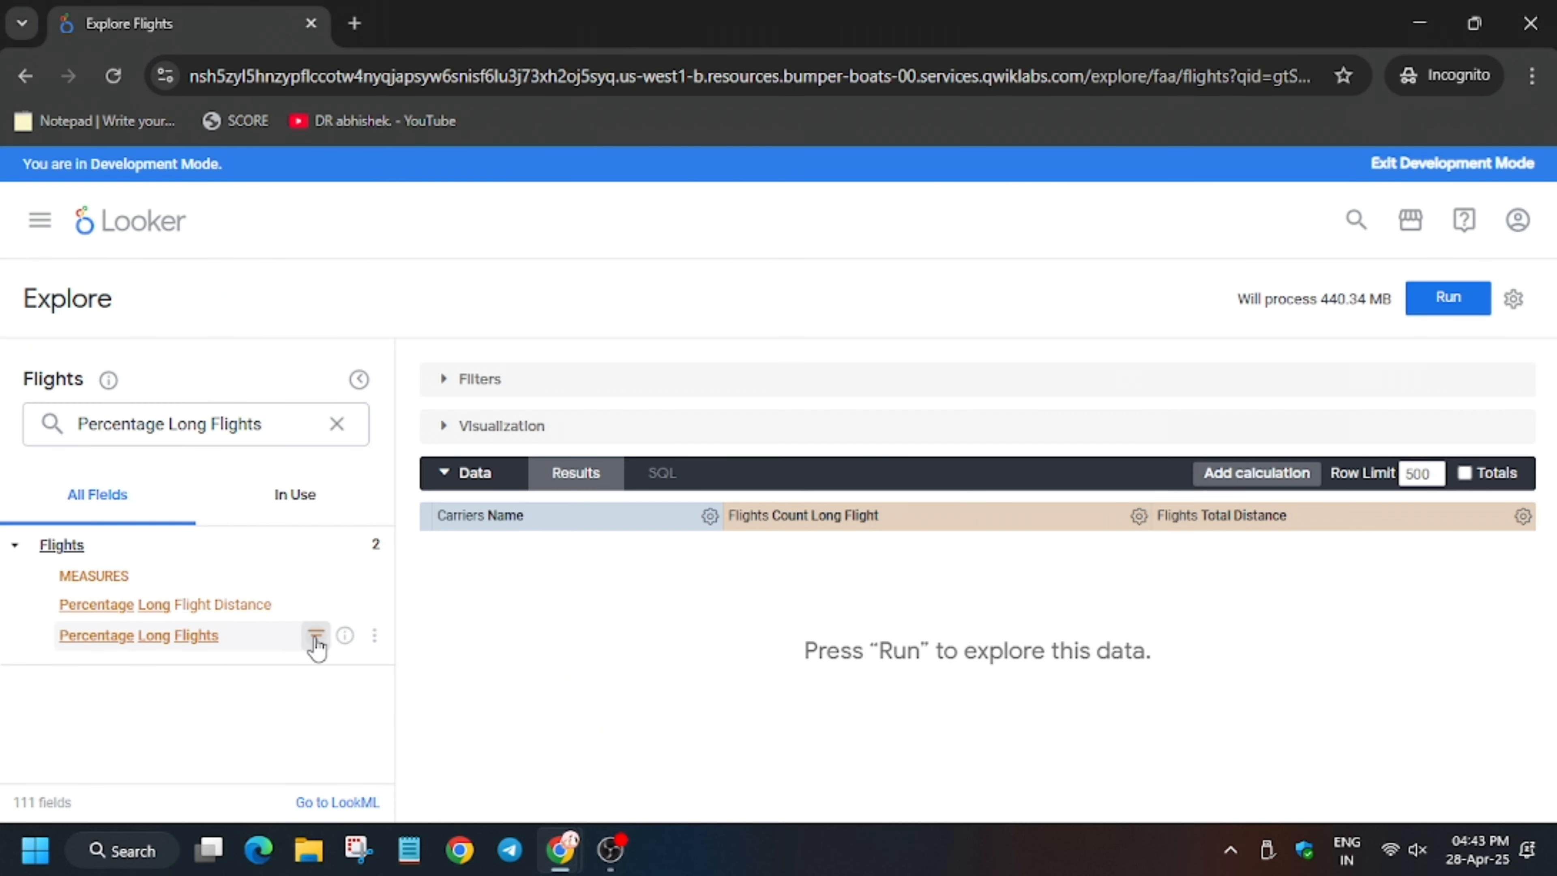
{"action": "left_click", "coordinate": [316, 641]}
Set the Percentage Long Flights filter to "is less than or equal to" .25, as given in the lab instructions
{"action": "key", "text": "alt+Tab"}
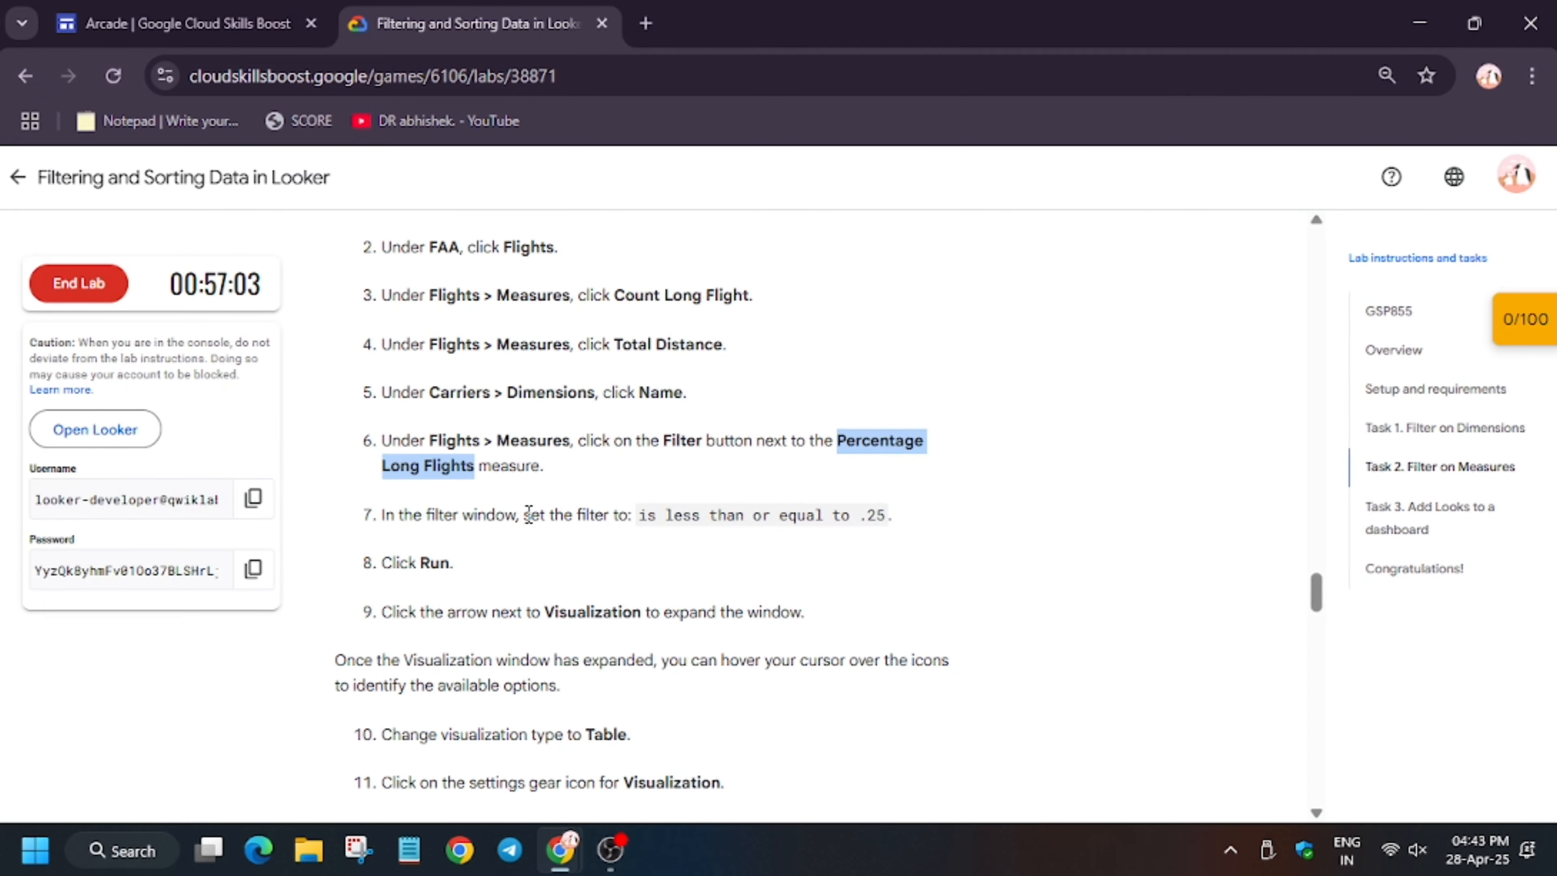
{"action": "key", "text": "alt+Tab"}
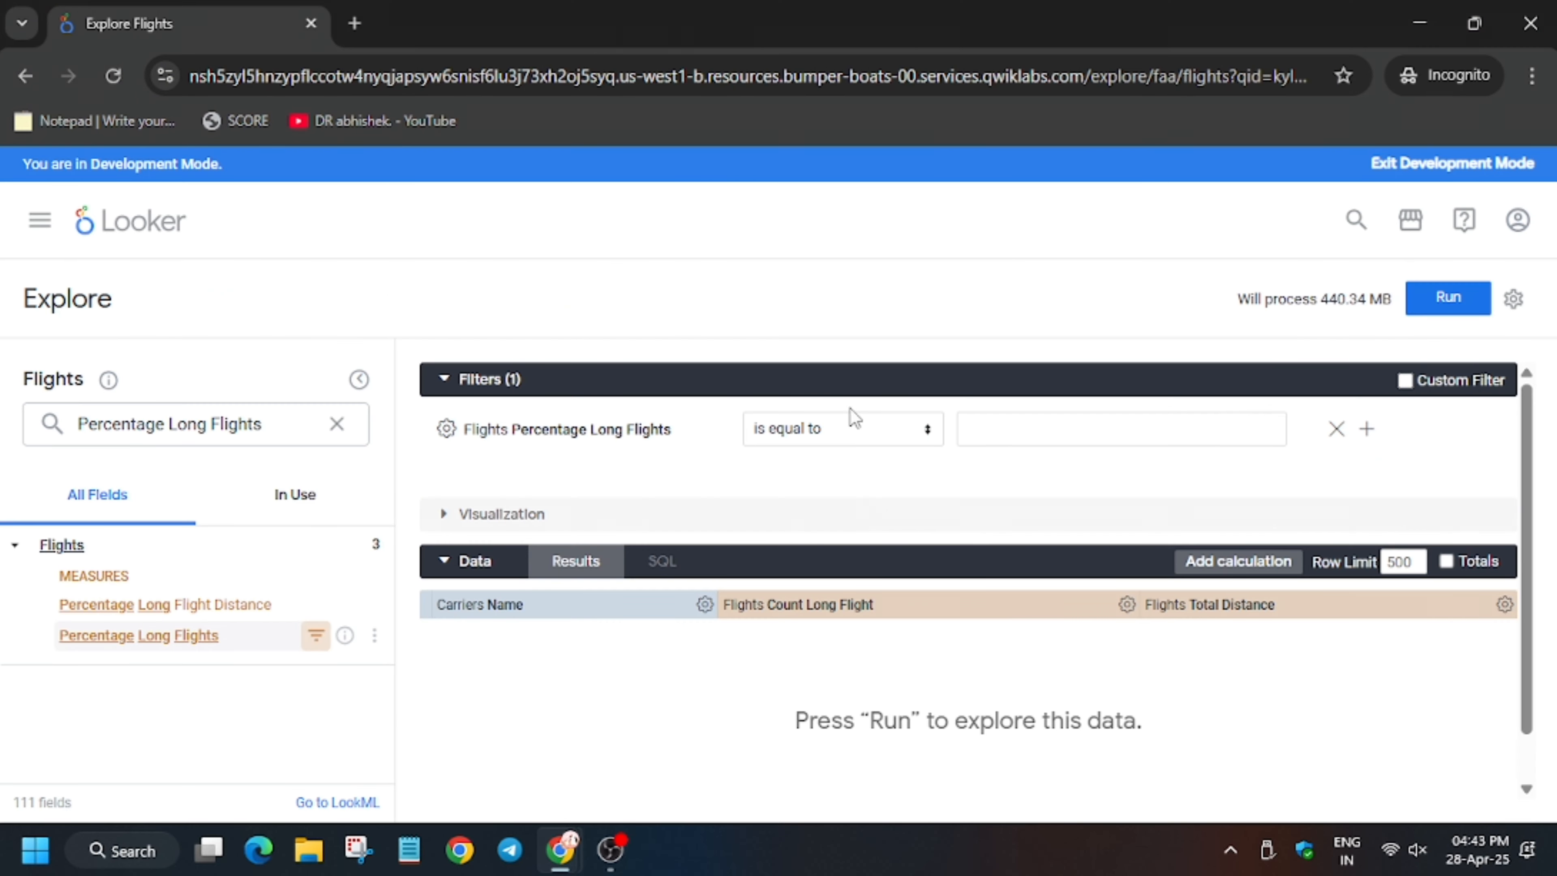
{"action": "left_click", "coordinate": [843, 432]}
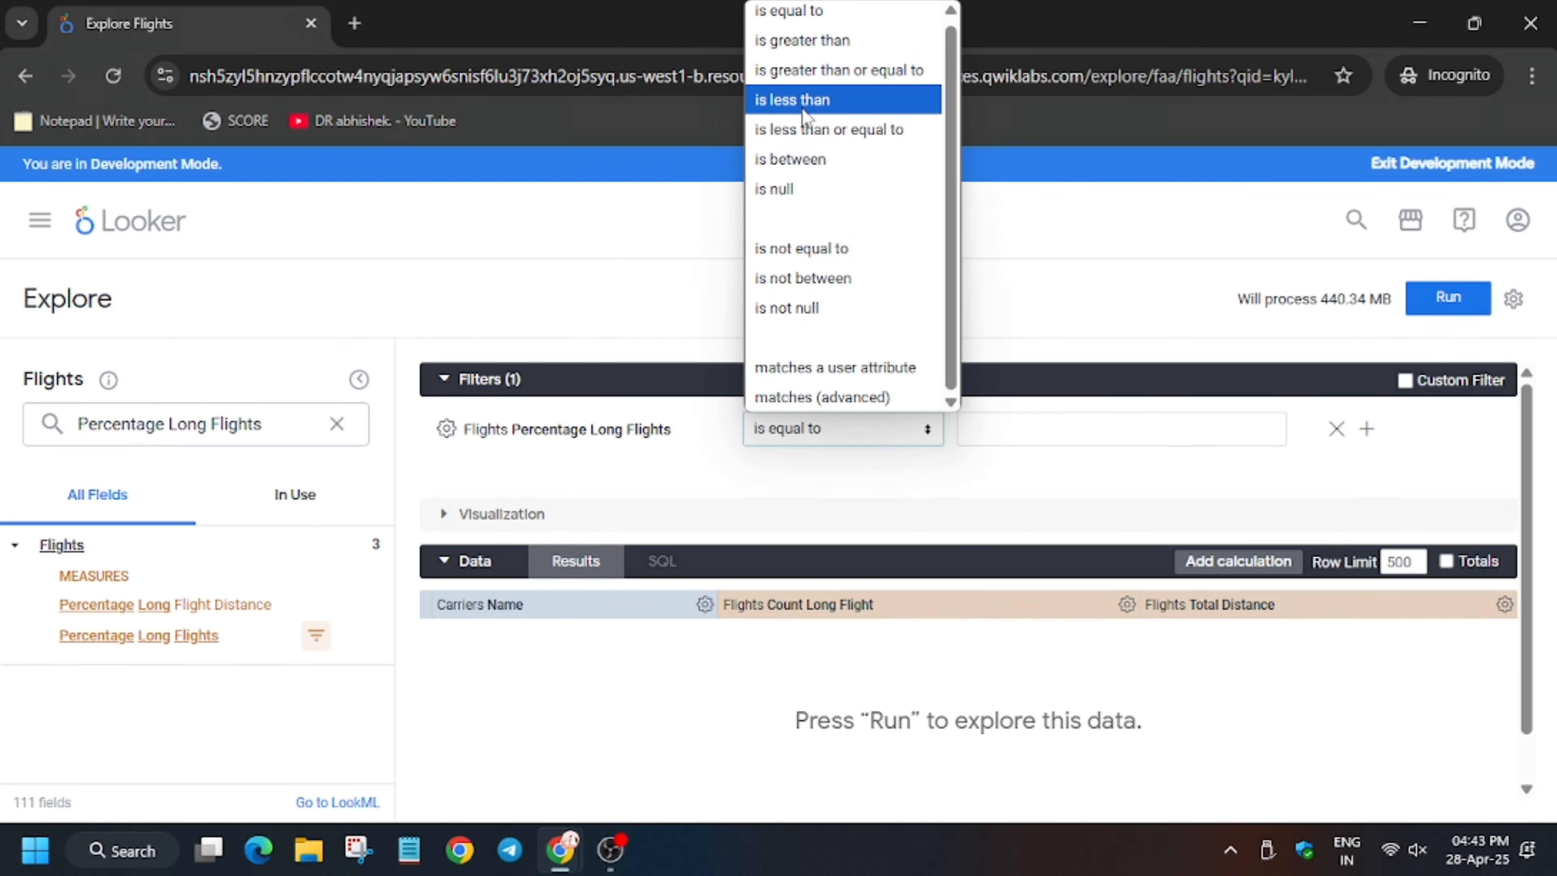
{"action": "left_click", "coordinate": [799, 126]}
{"action": "left_click", "coordinate": [985, 426]}
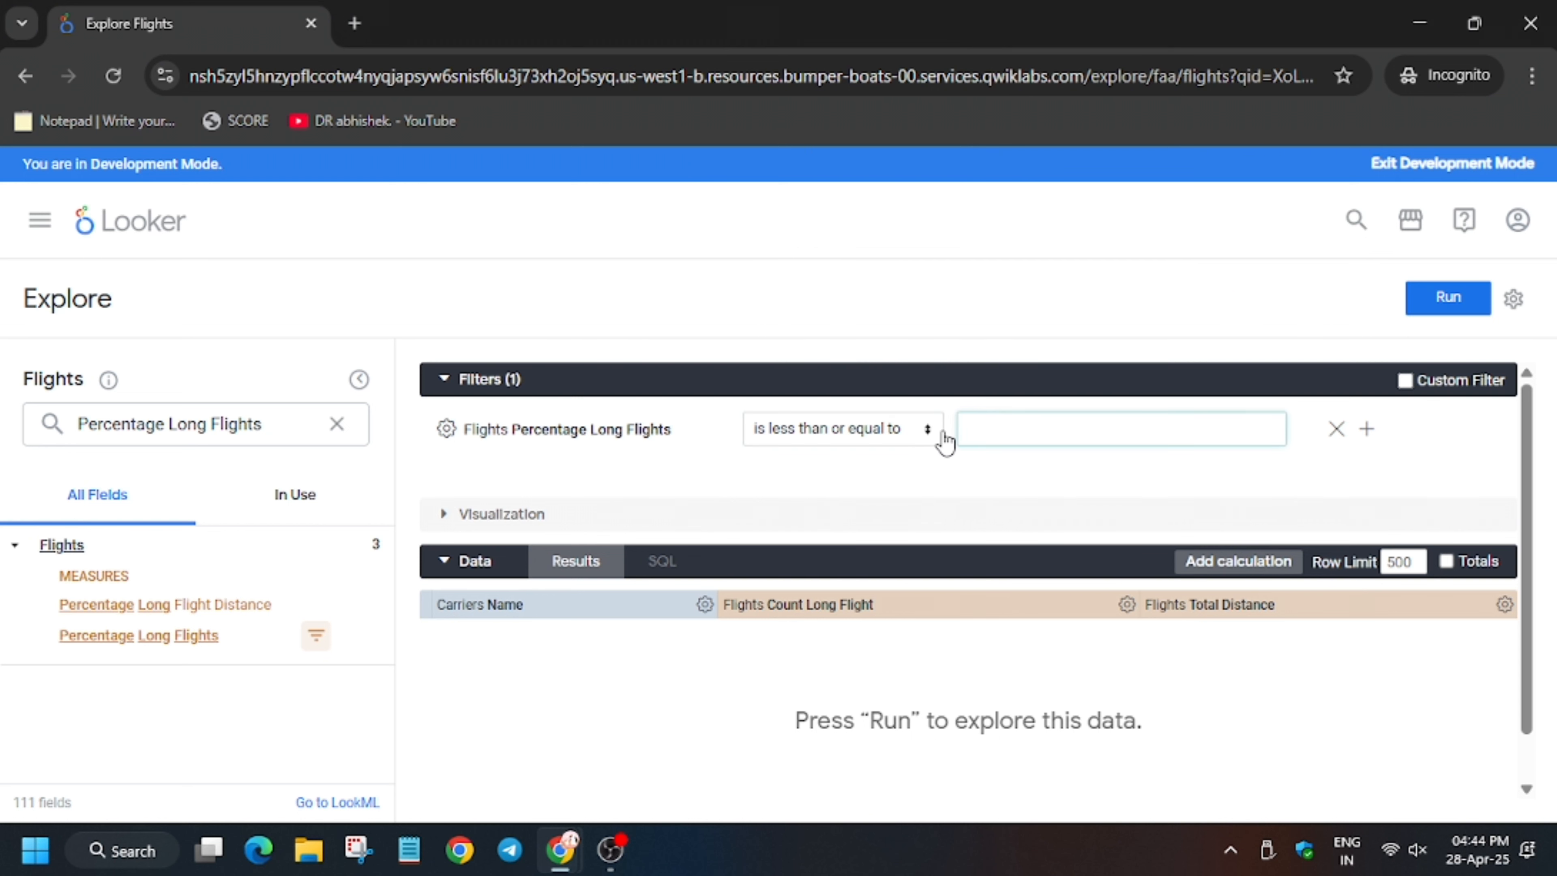
{"action": "type", "text": "."}
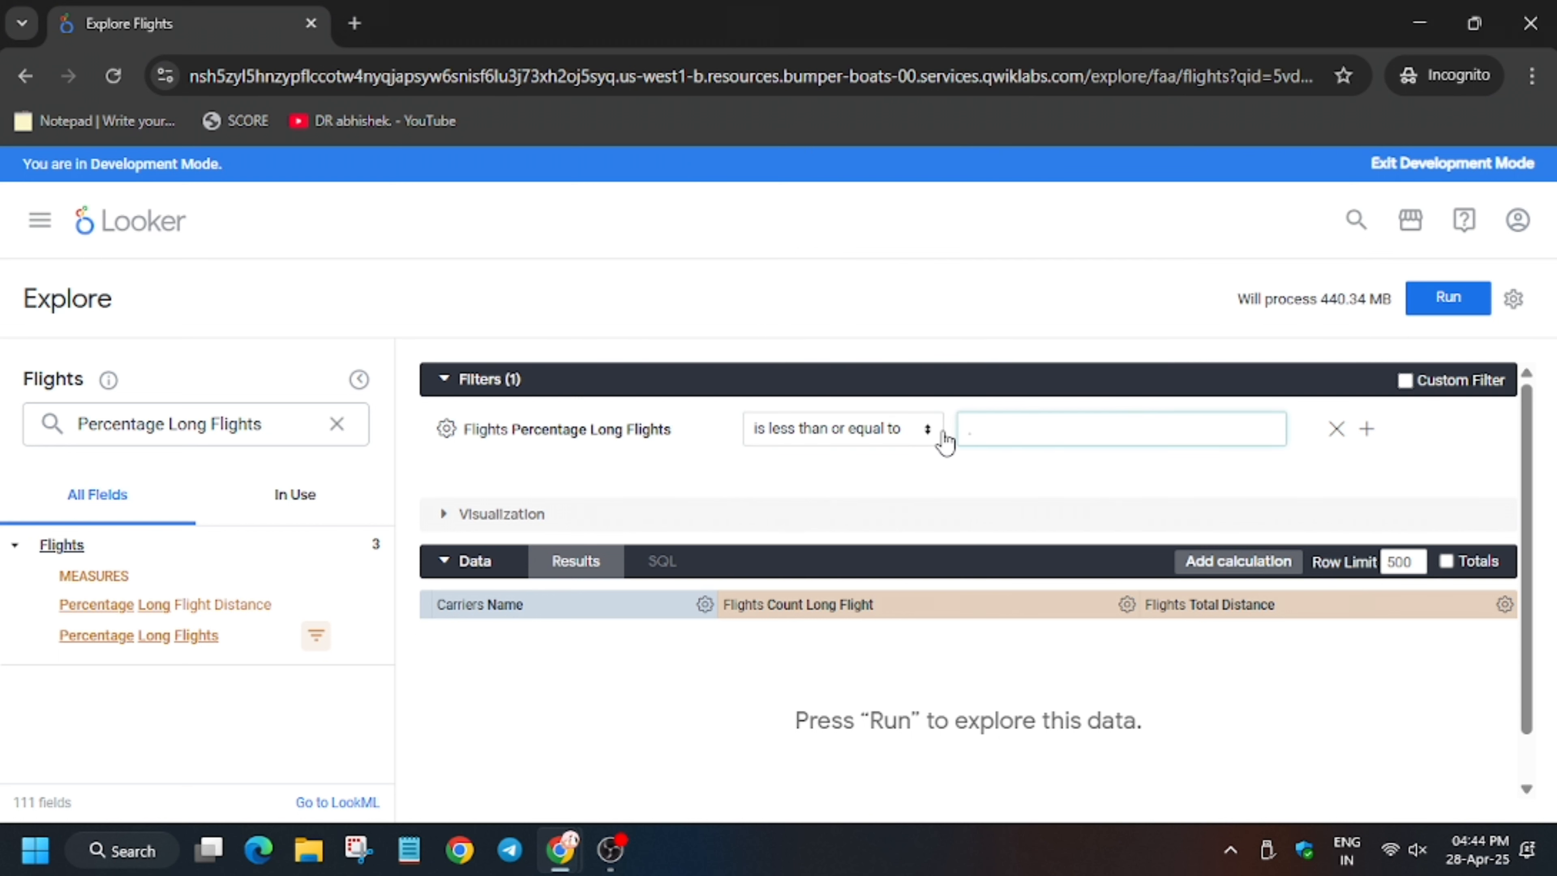
{"action": "type", "text": "25"}
Consult the next lab instructions, expand the Visualization section in Looker and set the visualization type to Table
{"action": "key", "text": "alt+Tab"}
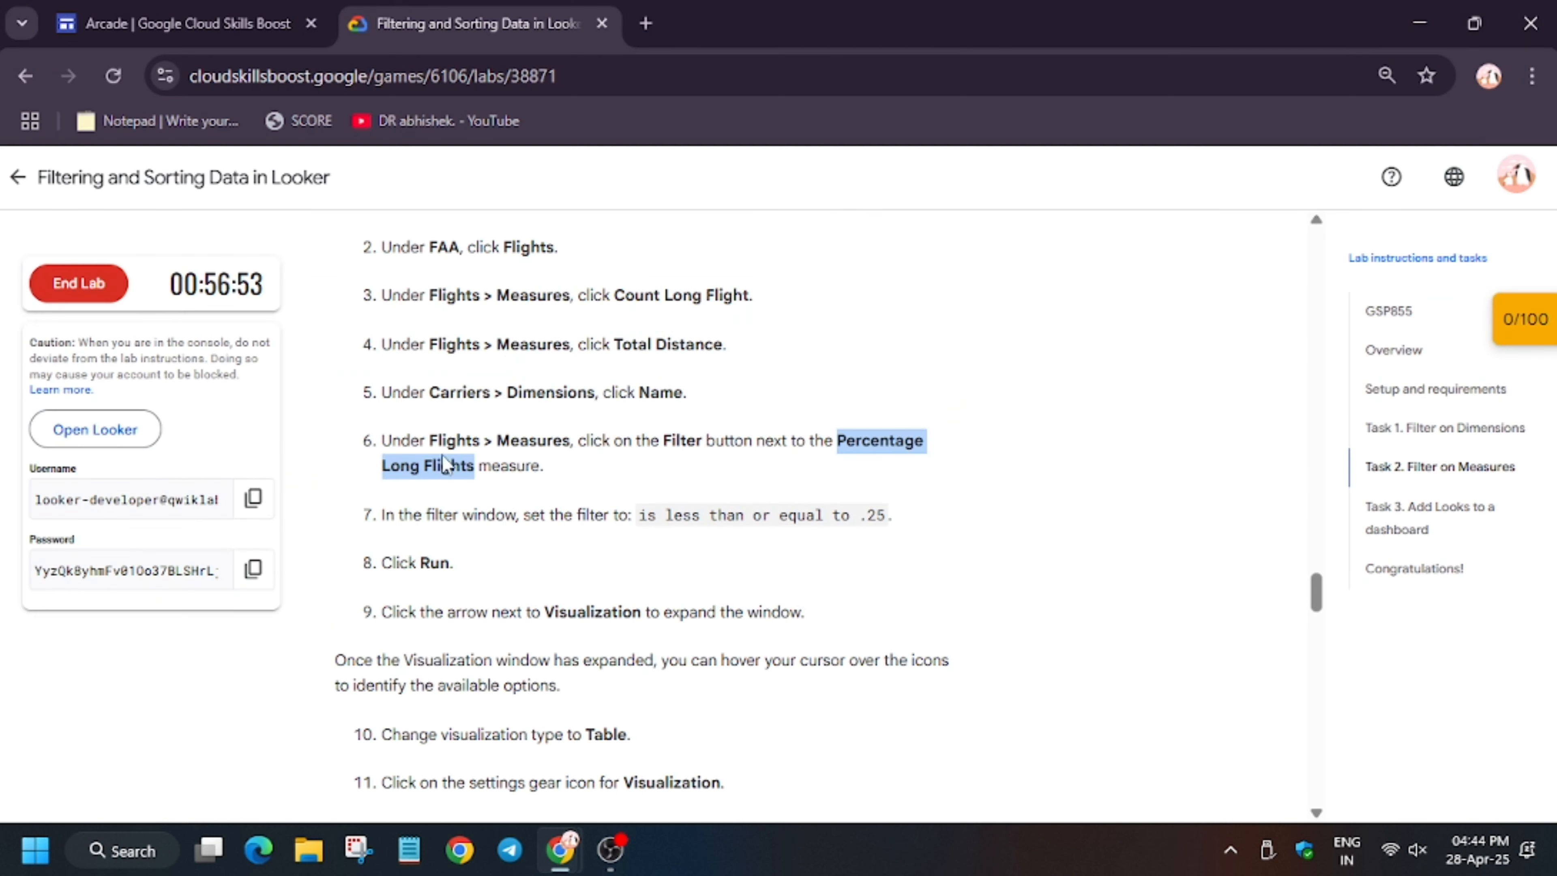
{"action": "scroll", "coordinate": [877, 472], "scroll_direction": "down", "scroll_amount": 6}
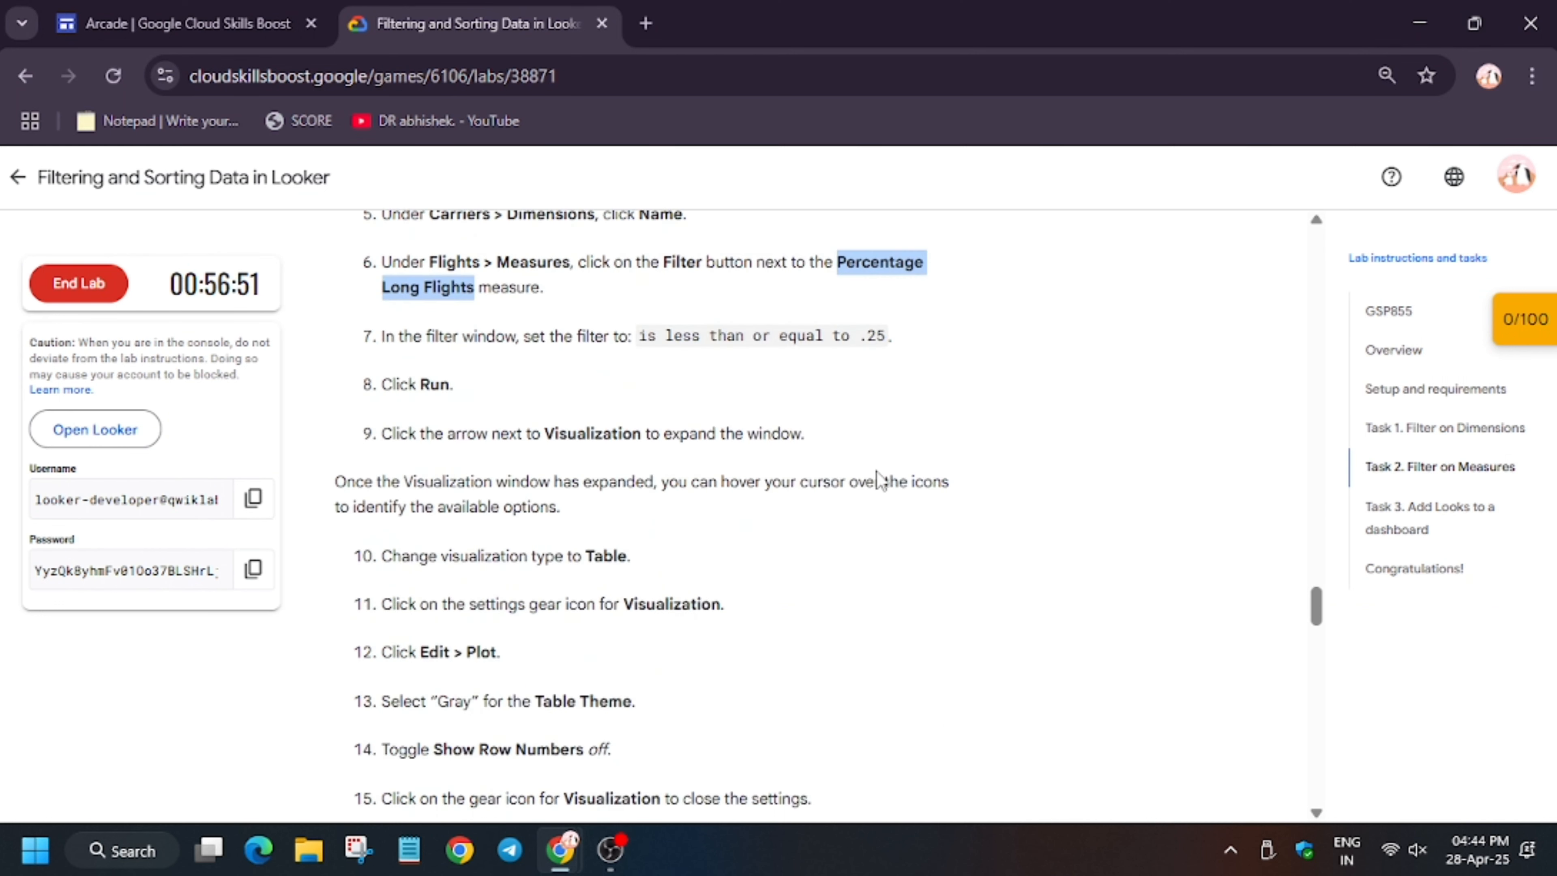
{"action": "key", "text": "alt+Tab"}
{"action": "left_click", "coordinate": [477, 515]}
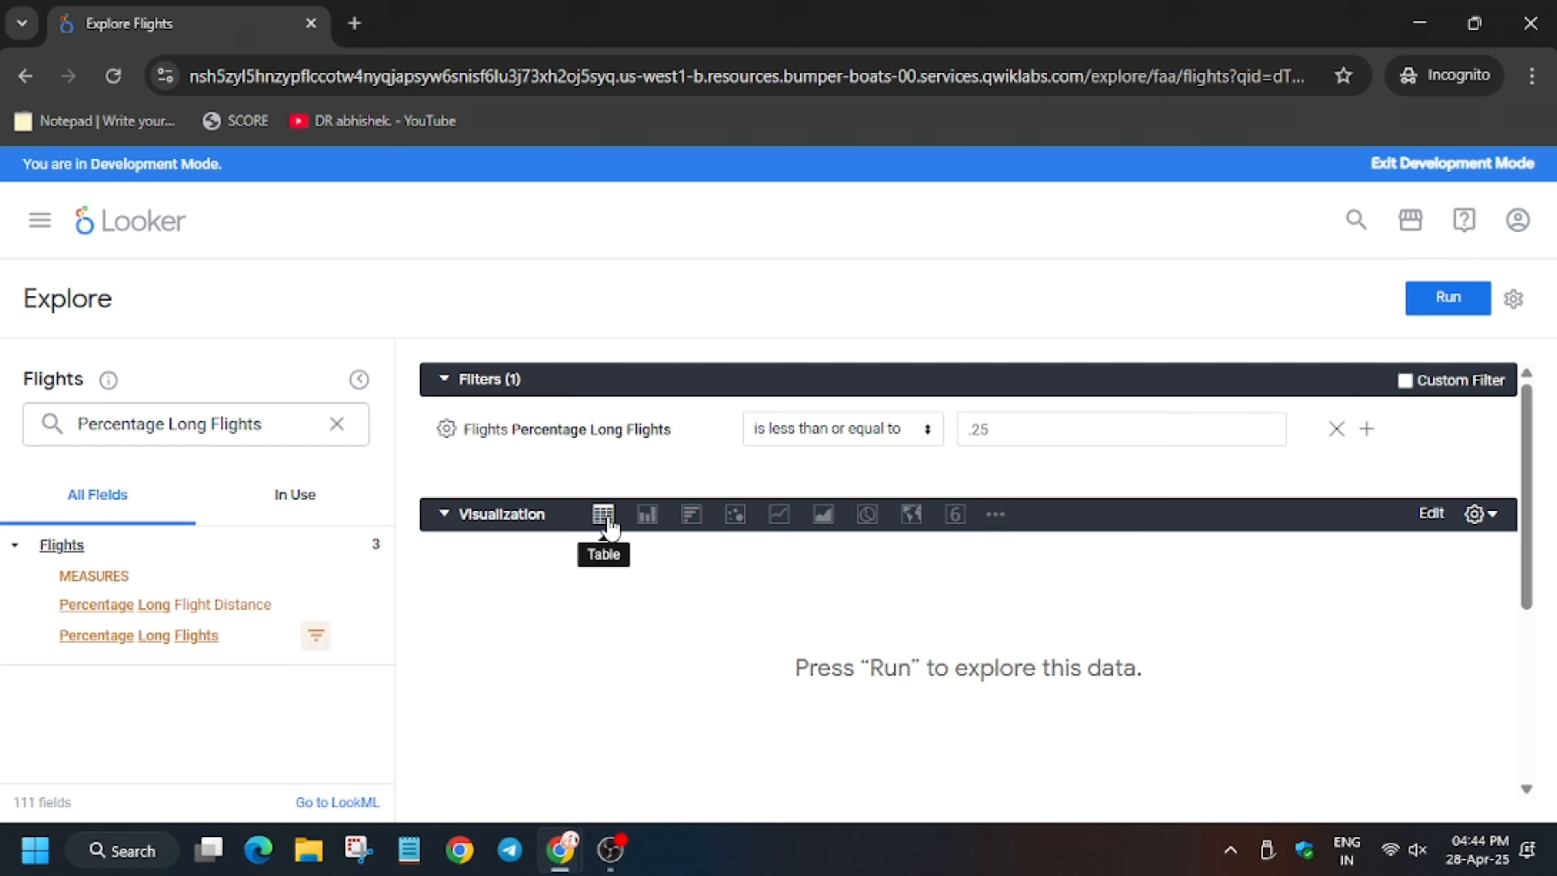
{"action": "left_click", "coordinate": [605, 518]}
Check the lab's visualization settings and set the Table Theme to Gray in the plot settings in Looker
{"action": "key", "text": "alt+Tab"}
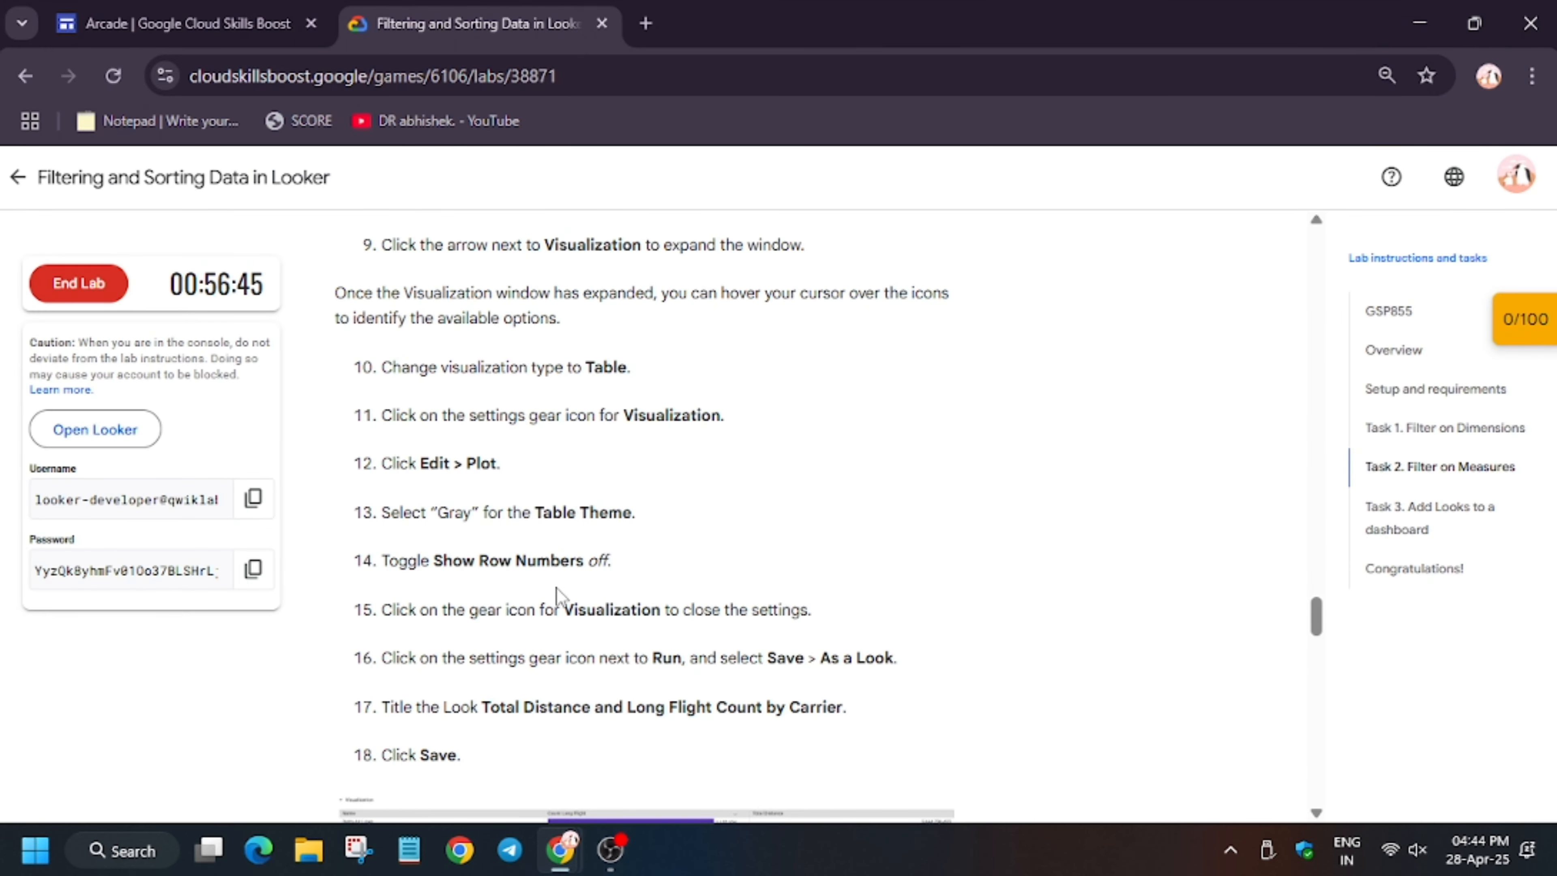
{"action": "key", "text": "alt+Tab"}
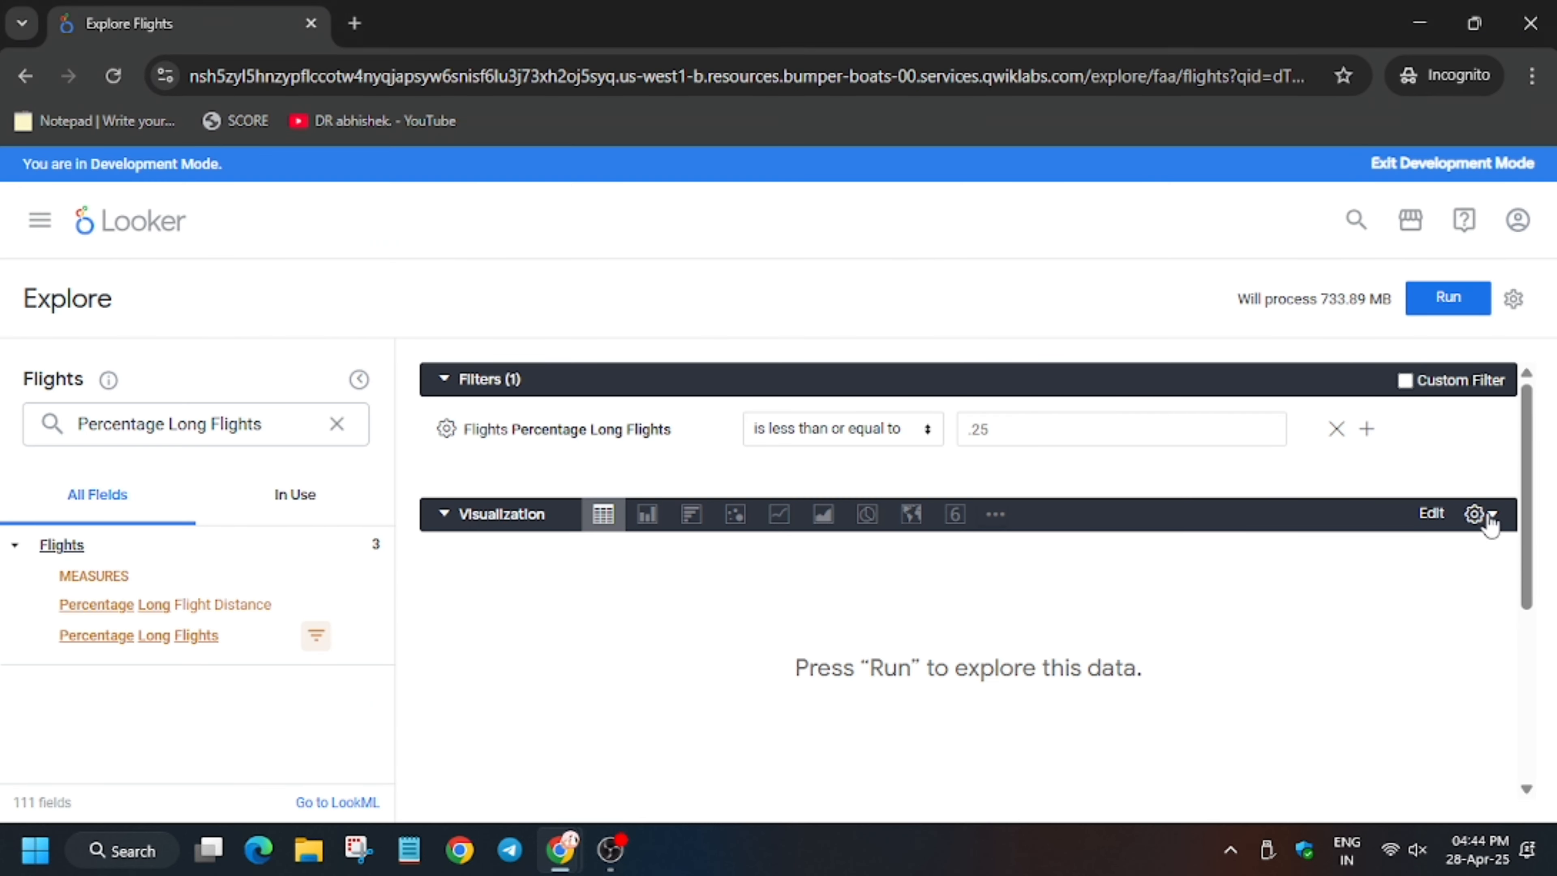
{"action": "left_click", "coordinate": [1441, 512]}
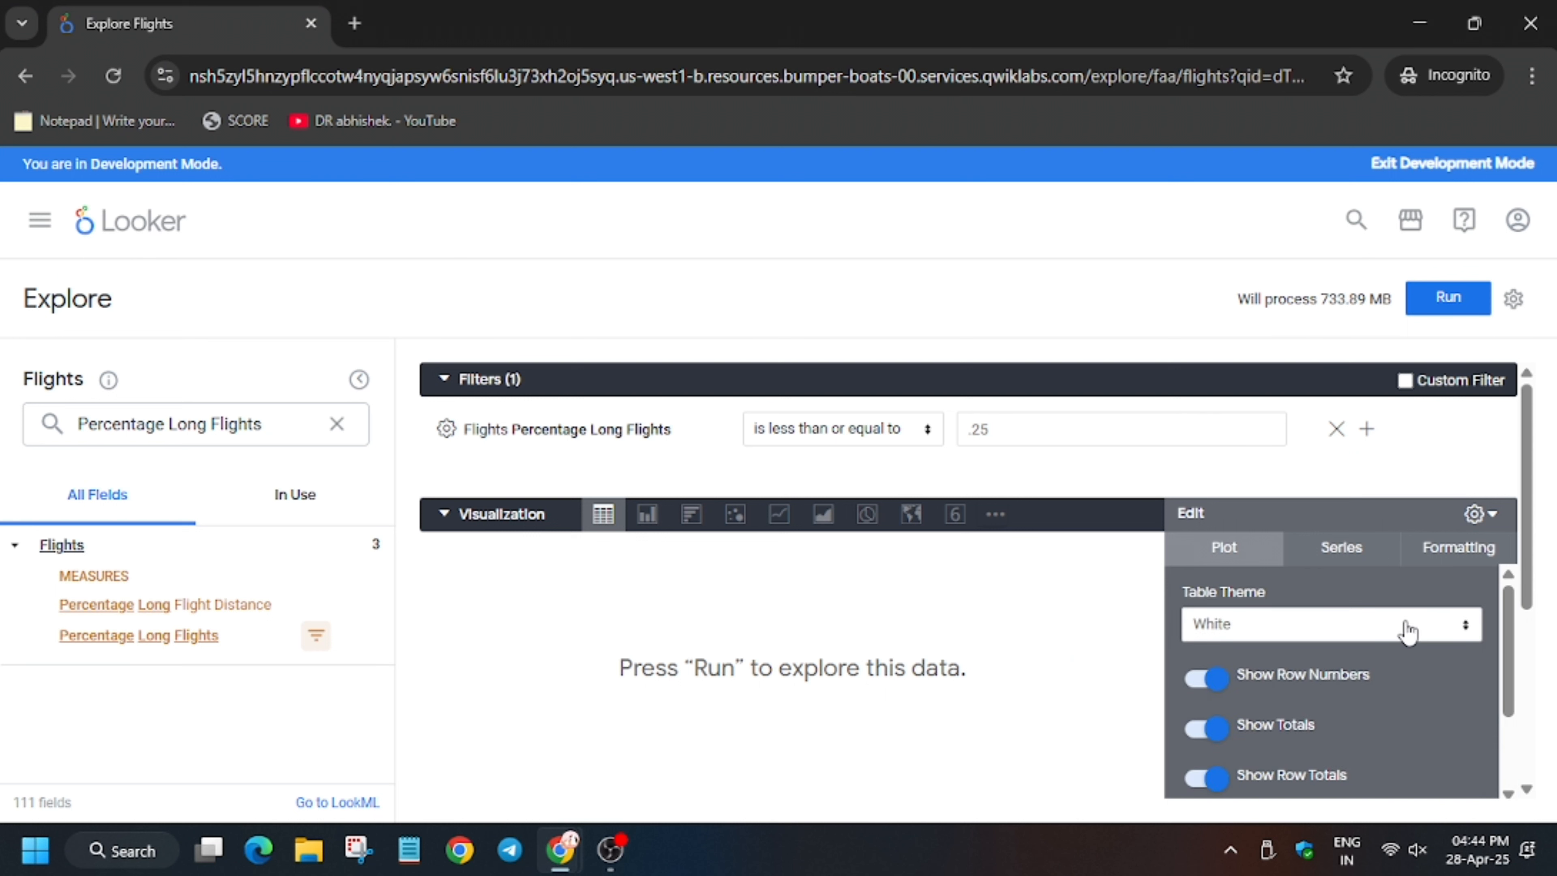
{"action": "scroll", "coordinate": [1404, 631], "scroll_direction": "down", "scroll_amount": 2}
{"action": "scroll", "coordinate": [1386, 644], "scroll_direction": "up", "scroll_amount": 2}
{"action": "left_click", "coordinate": [1365, 635]}
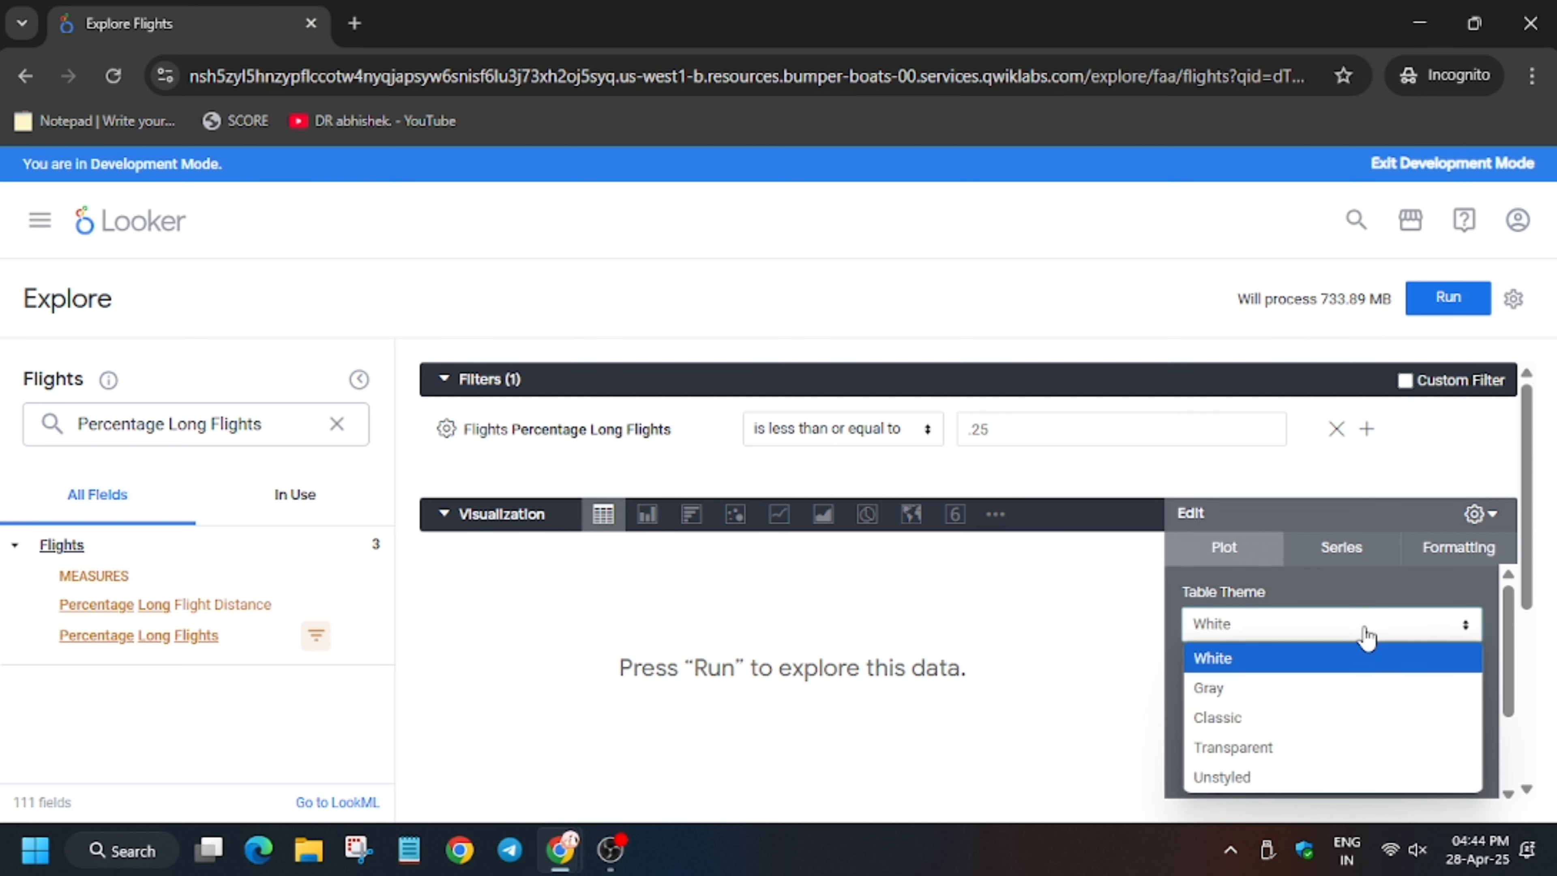
{"action": "left_click", "coordinate": [1304, 692]}
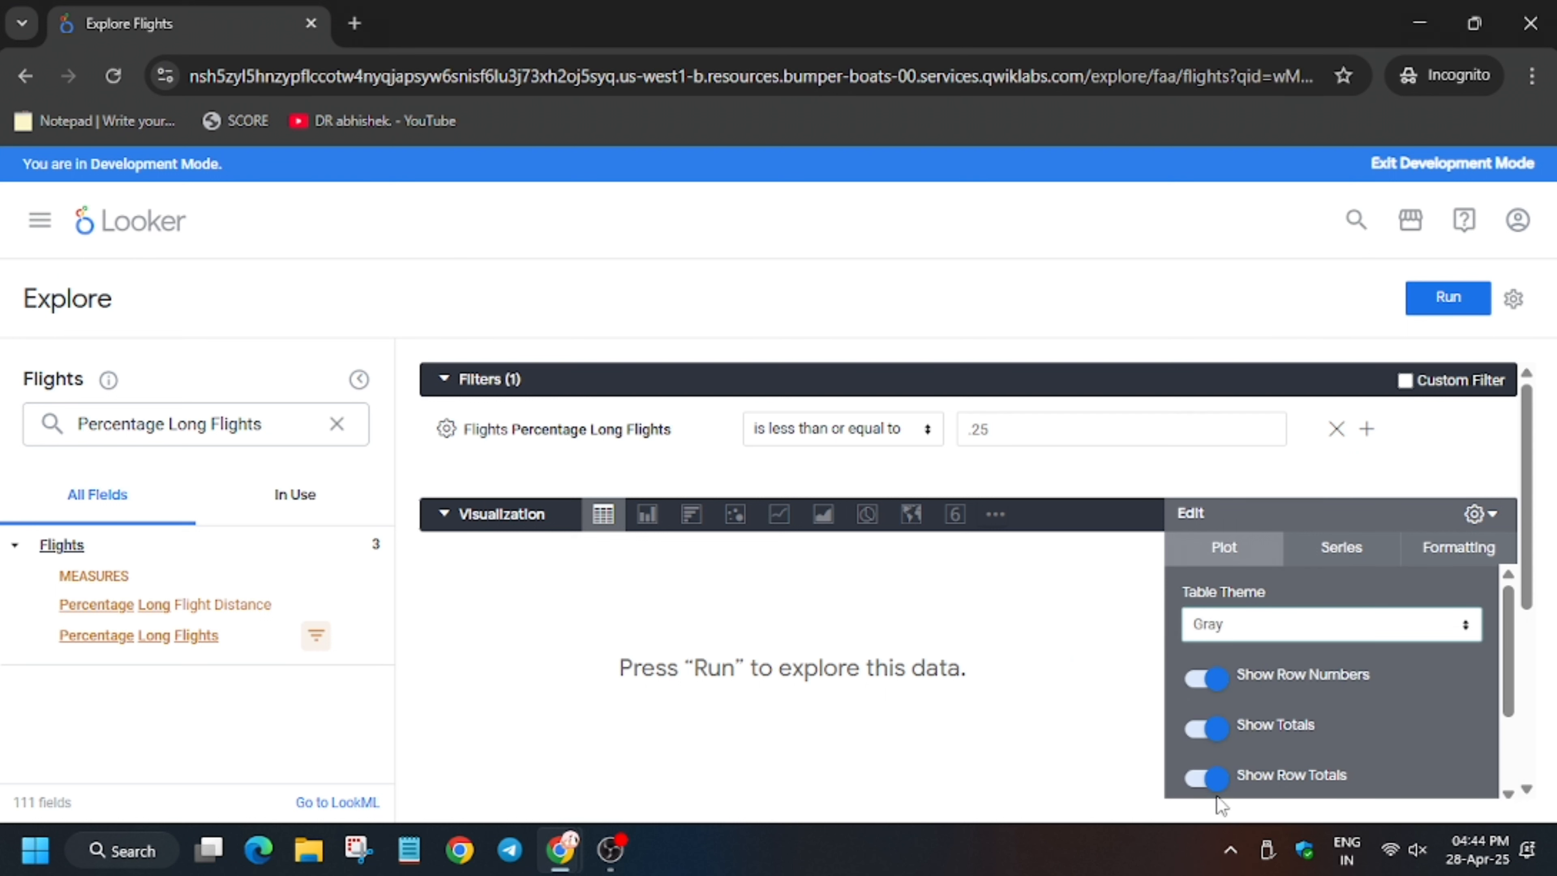
Confirm the next setting in the lab instructions and turn off Show Row Numbers for the table in Looker
{"action": "key", "text": "alt+Tab"}
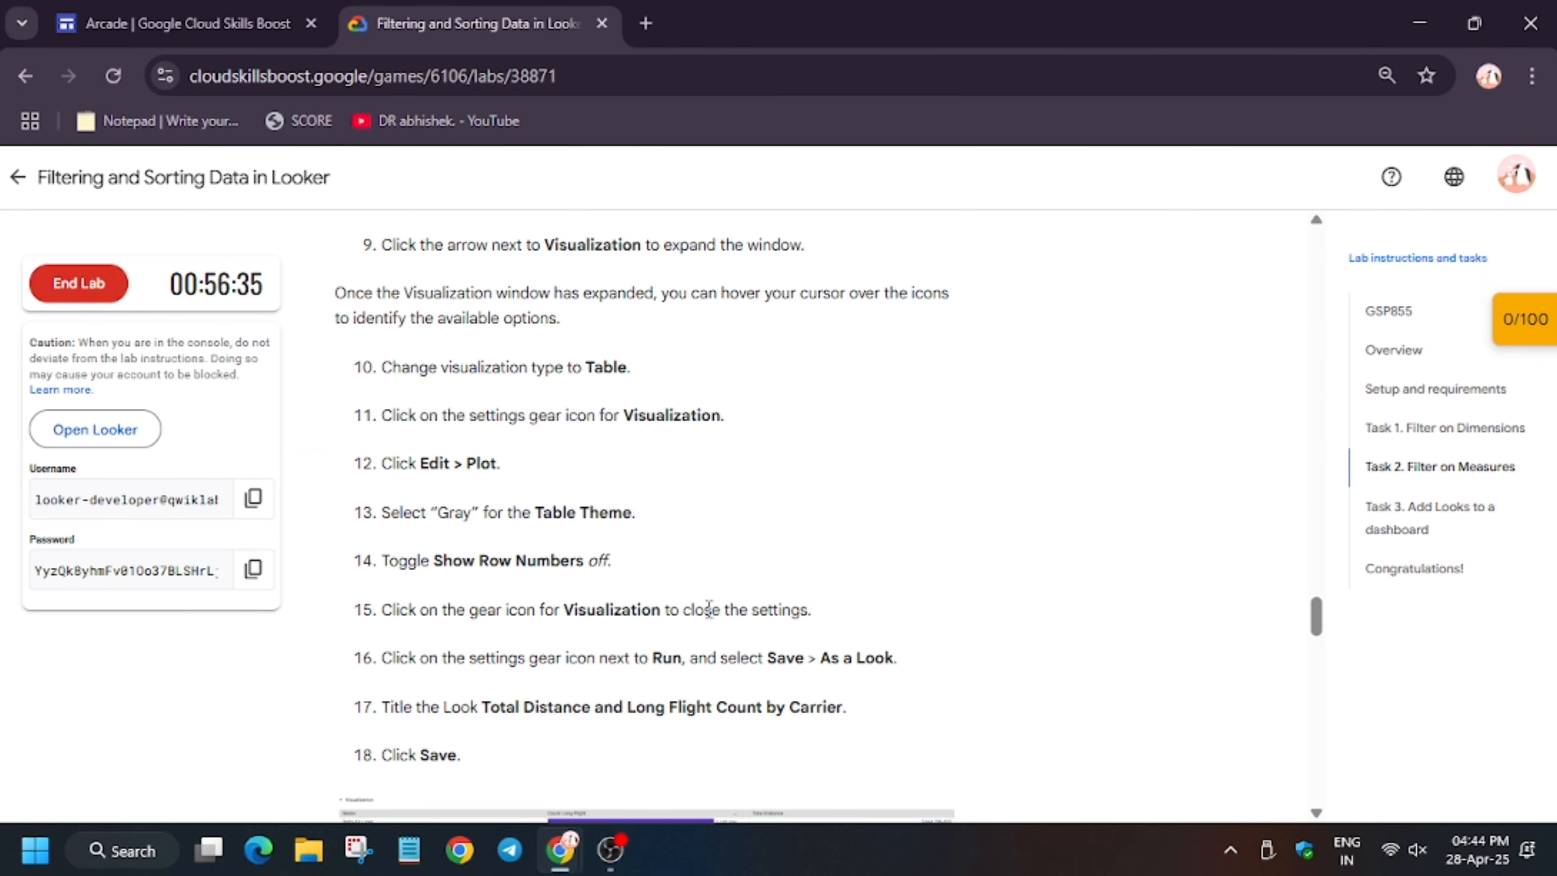
{"action": "key", "text": "alt+Tab"}
{"action": "left_click", "coordinate": [1195, 674]}
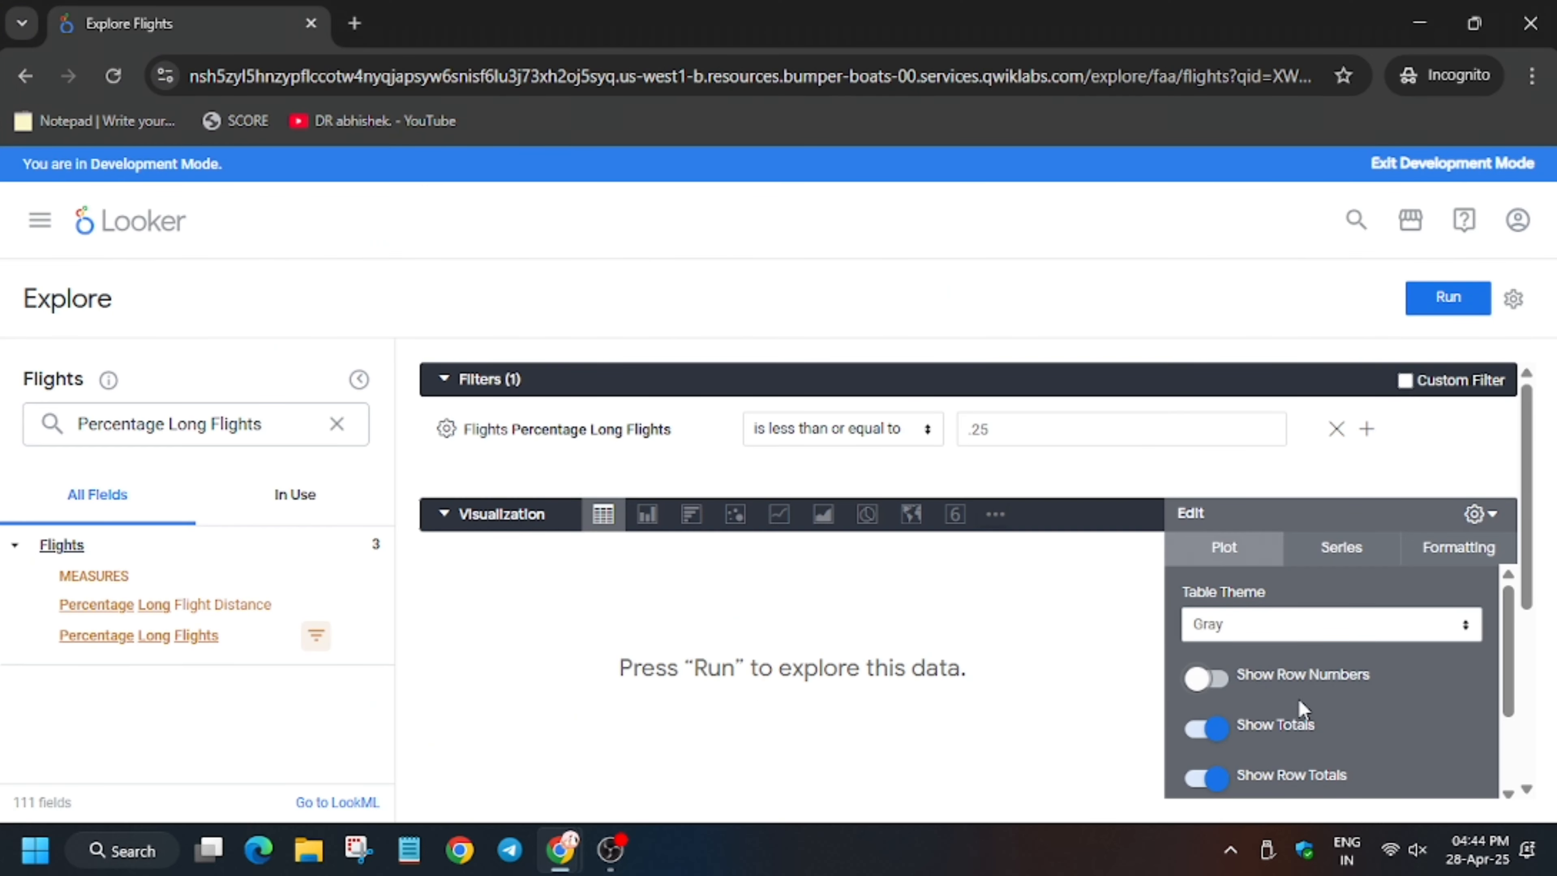
Review the remaining Task 2 instructions and run the Flights query in Looker
{"action": "key", "text": "alt+Tab"}
{"action": "scroll", "coordinate": [741, 564], "scroll_direction": "down", "scroll_amount": 4}
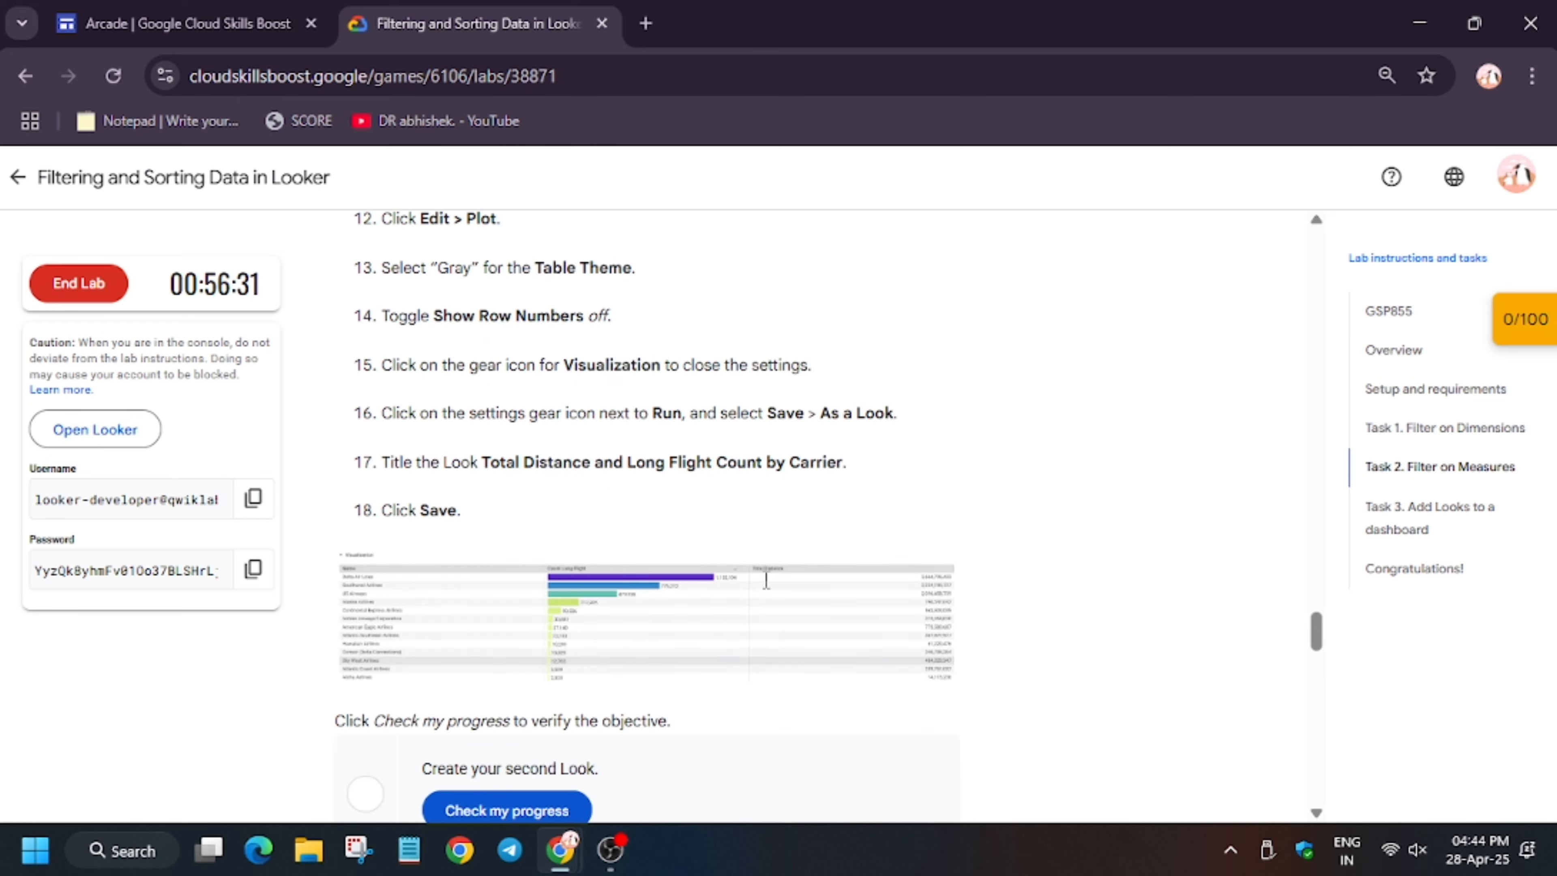
{"action": "scroll", "coordinate": [536, 456], "scroll_direction": "up", "scroll_amount": 8}
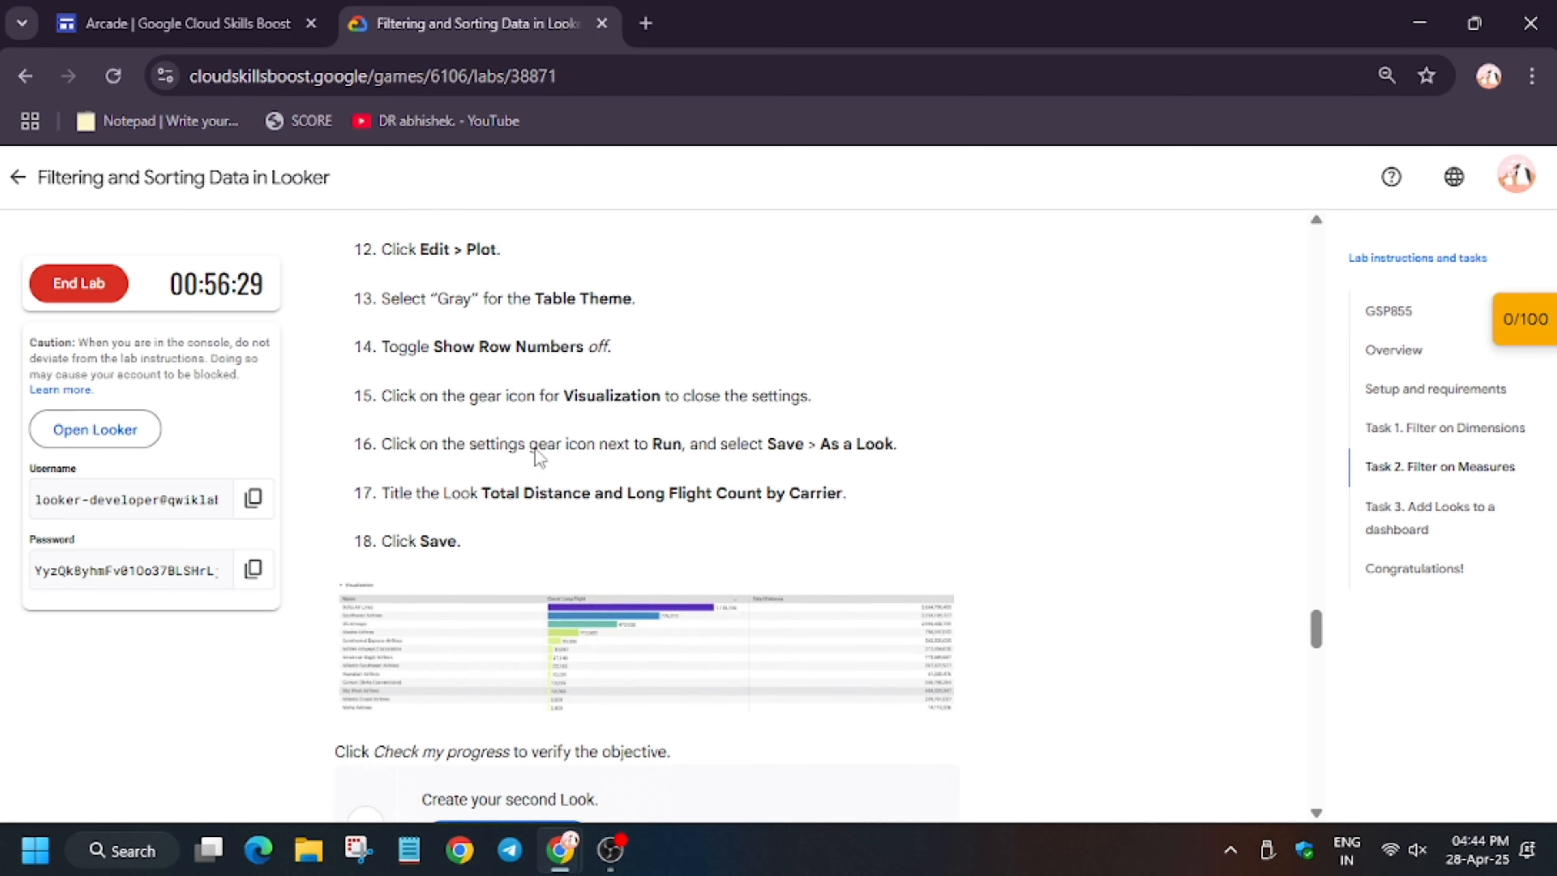
{"action": "key", "text": "alt+Tab"}
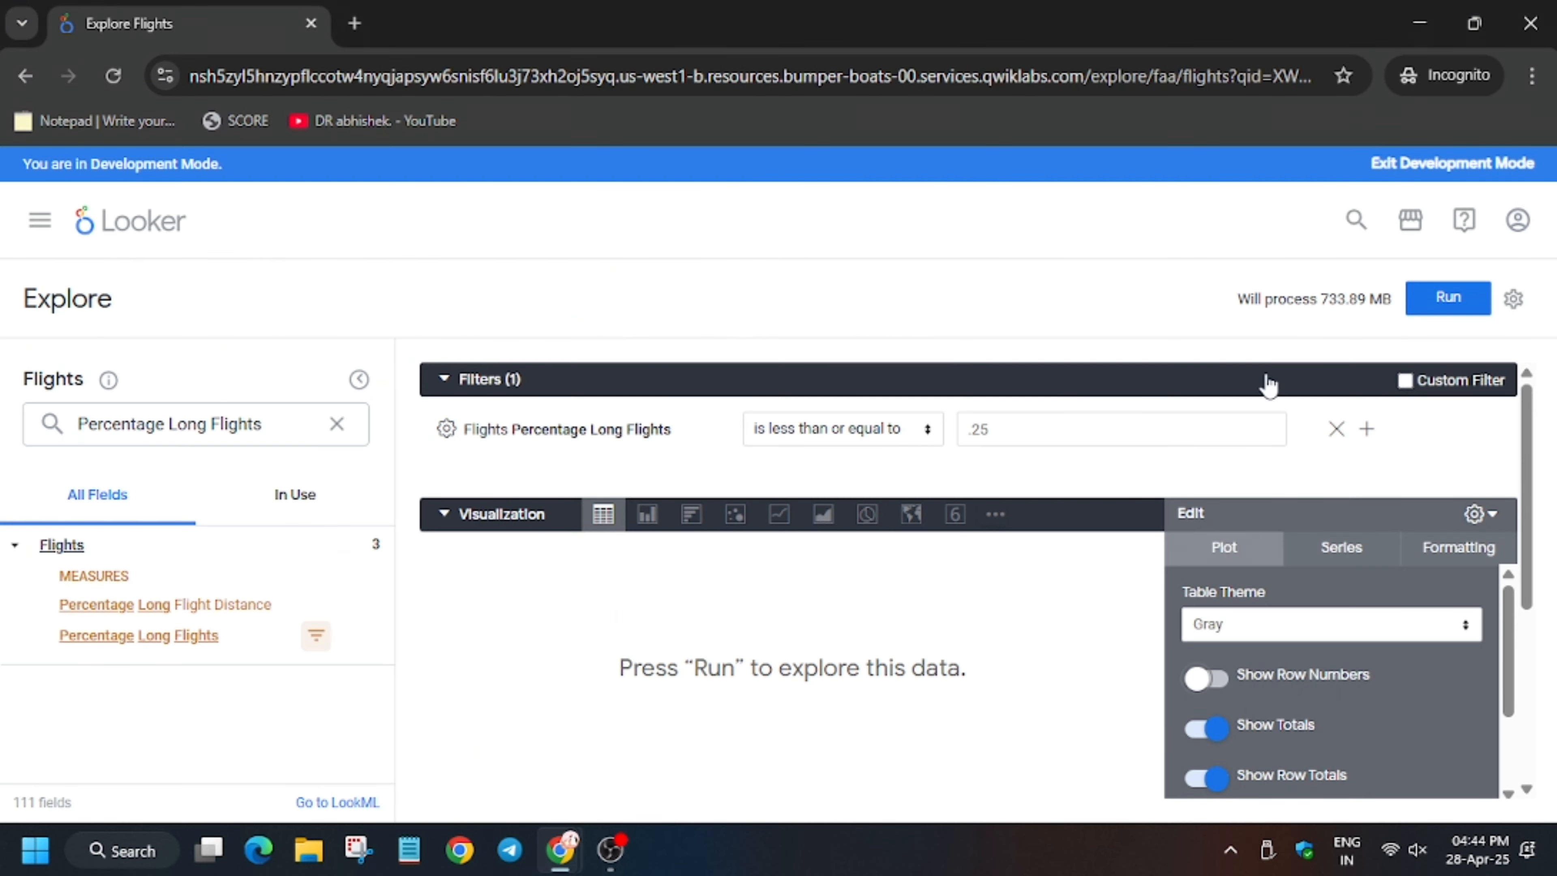
{"action": "left_click", "coordinate": [1467, 310]}
Copy the Look title "Total Distance and Long Flight Count by Carrier" from the lab instructions and return to Looker
{"action": "key", "text": "alt+Tab"}
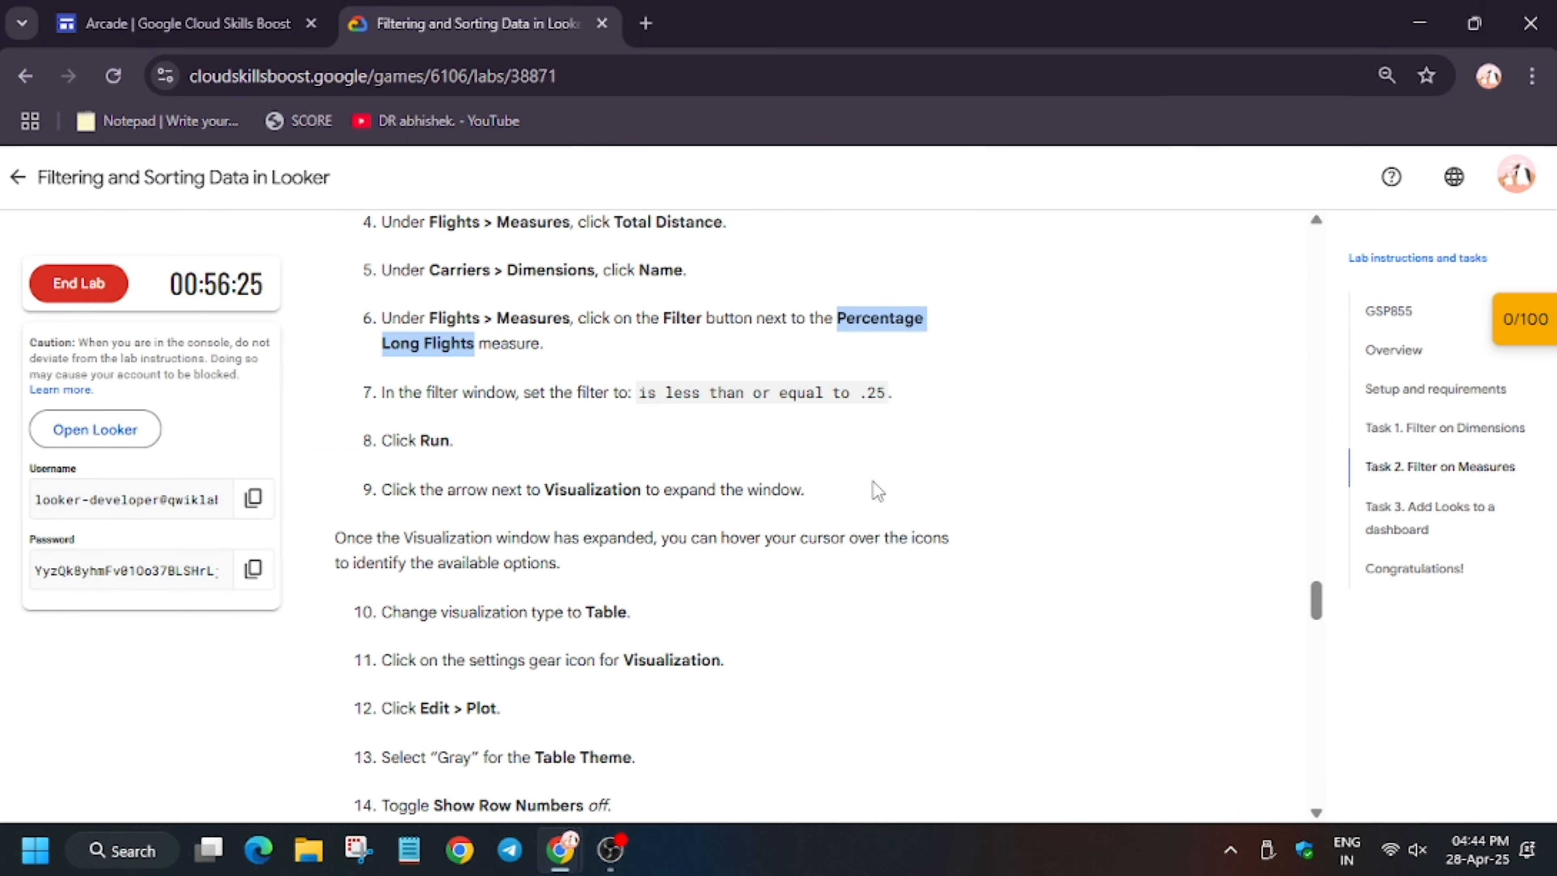
{"action": "scroll", "coordinate": [542, 695], "scroll_direction": "down", "scroll_amount": 6}
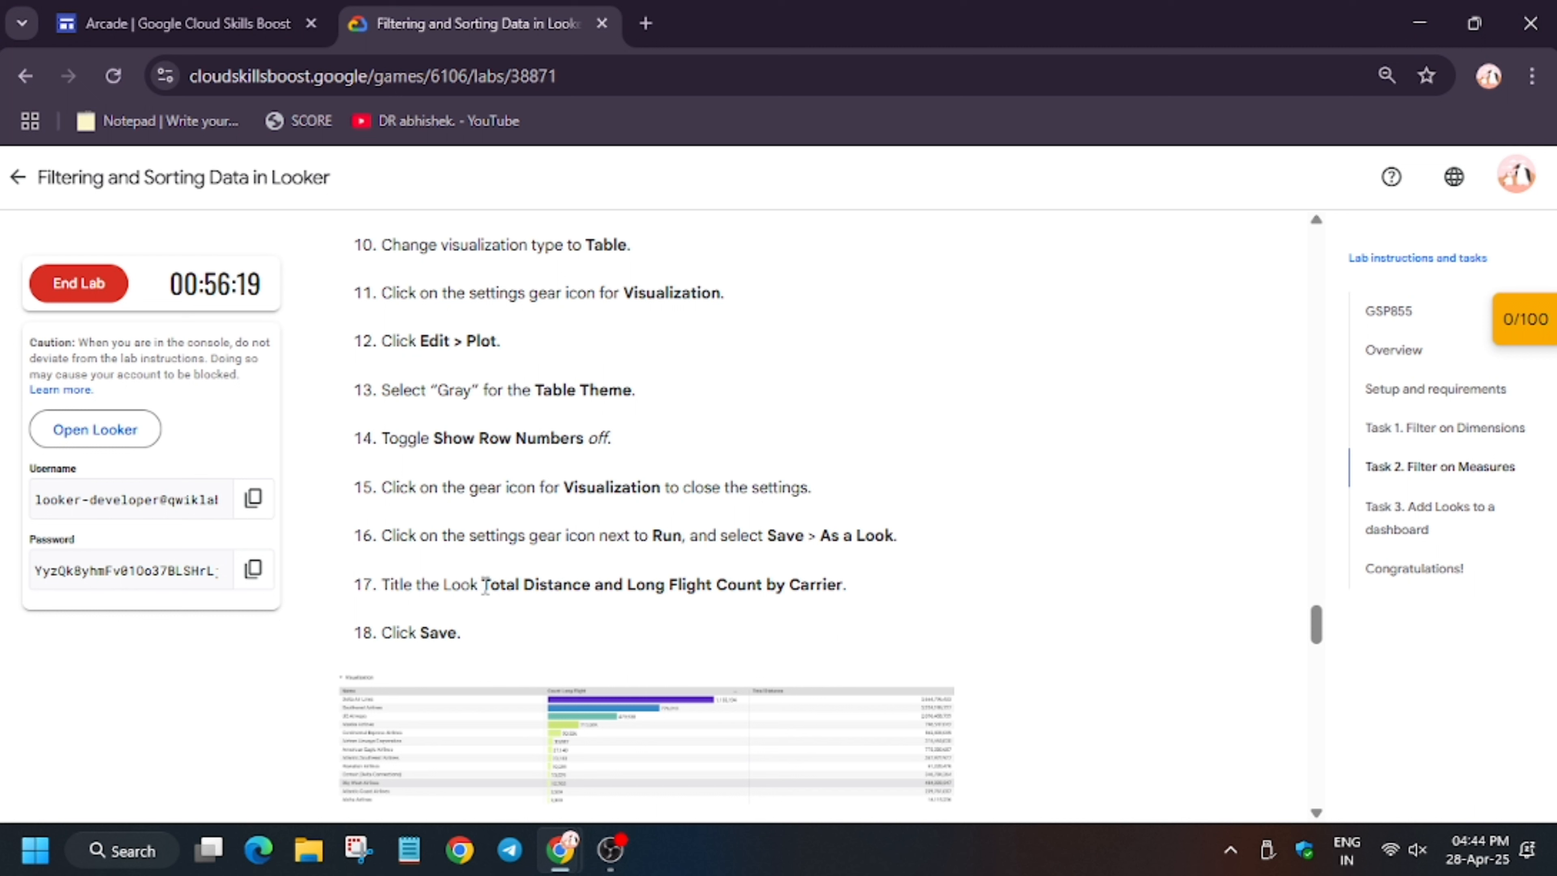
{"action": "left_click_drag", "start_coordinate": [484, 589], "coordinate": [840, 589]}
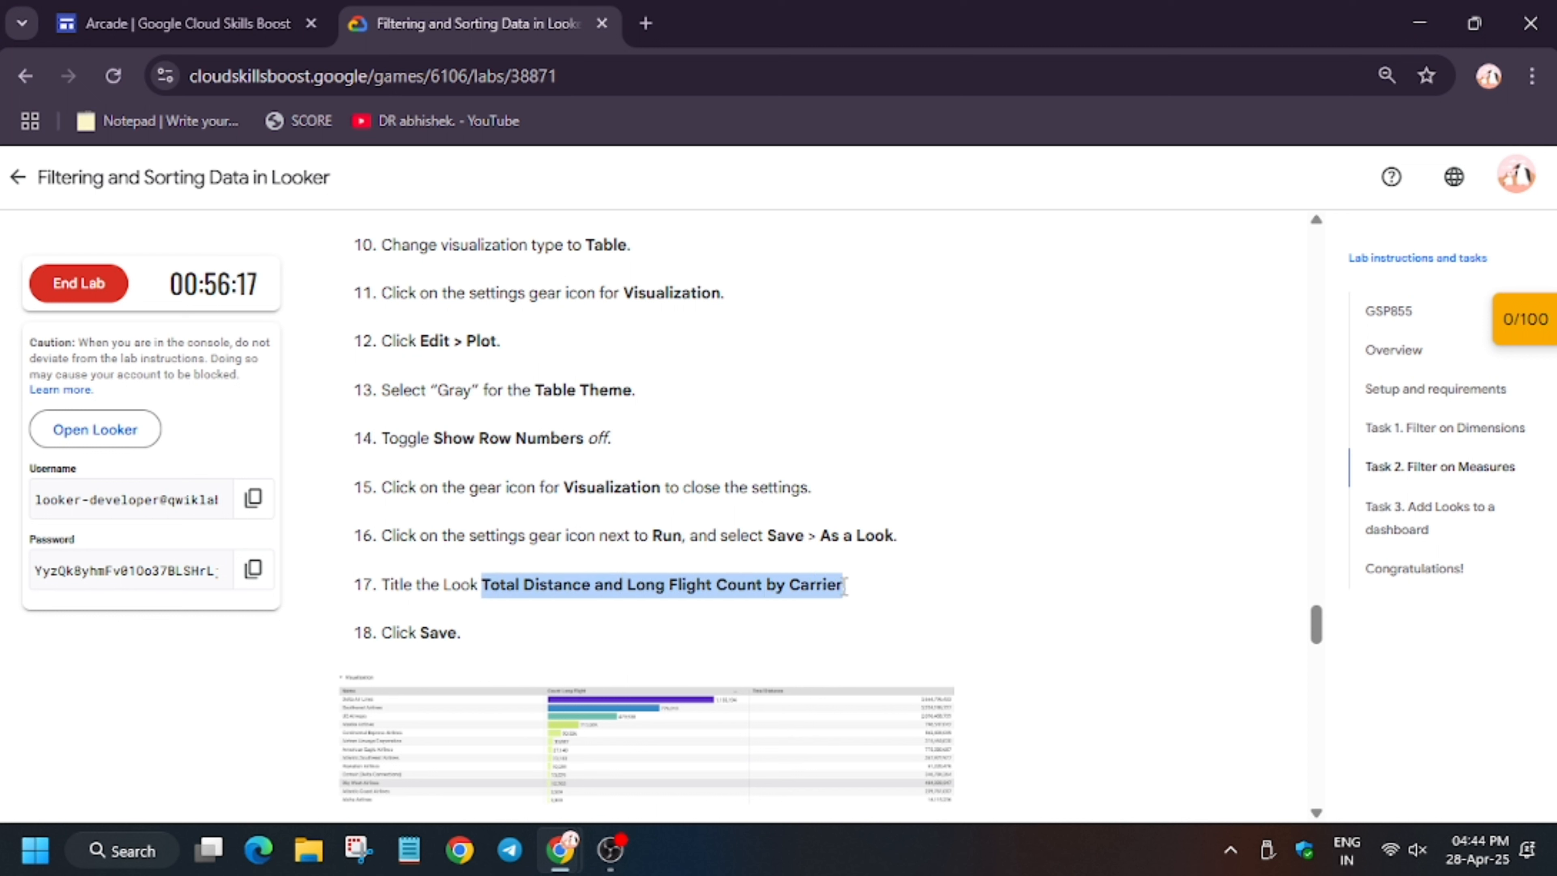
{"action": "left_click", "coordinate": [549, 583]}
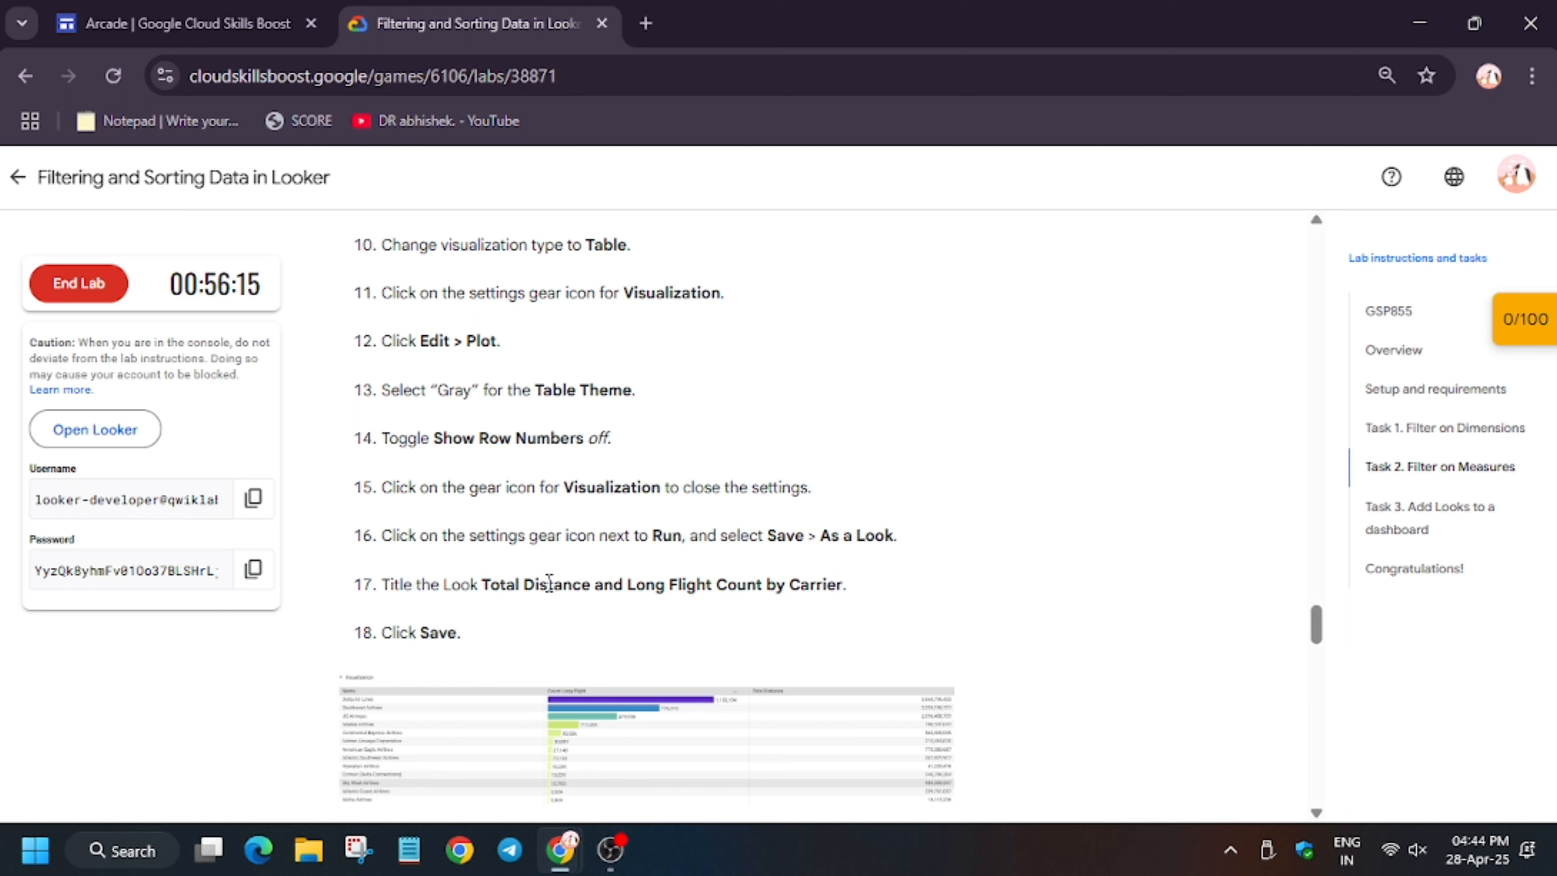
{"action": "left_click_drag", "start_coordinate": [482, 586], "coordinate": [877, 595]}
{"action": "key", "text": "ctrl+c"}
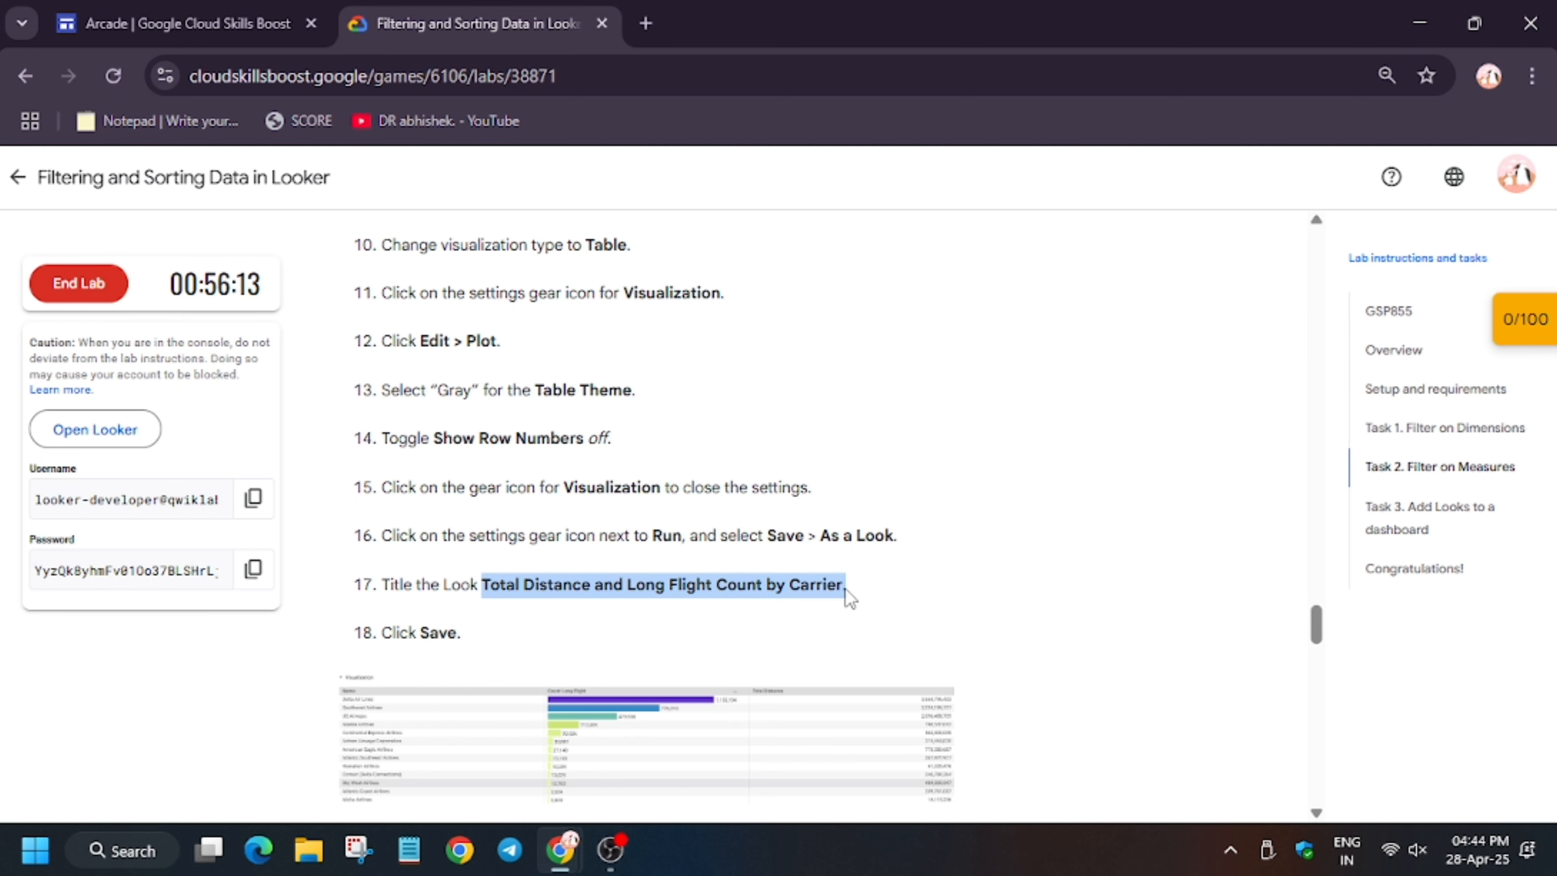
{"action": "key", "text": "alt+Tab"}
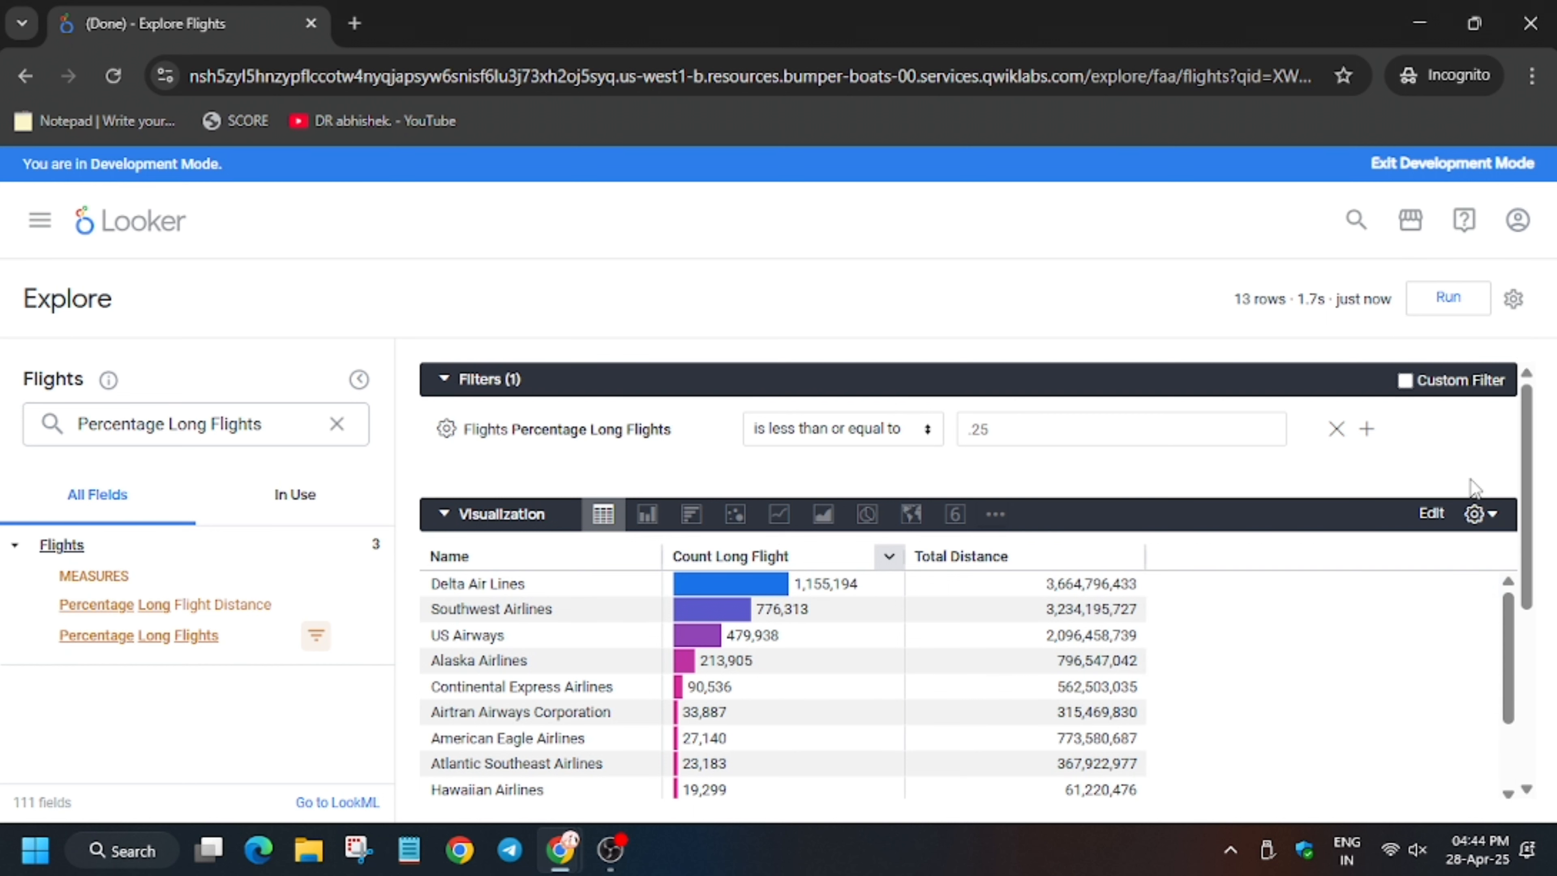
Open the Save Look dialog for the Flights query and enter the title "Total Distance and Long Flight Count by Carrier"
{"action": "left_click", "coordinate": [1462, 514]}
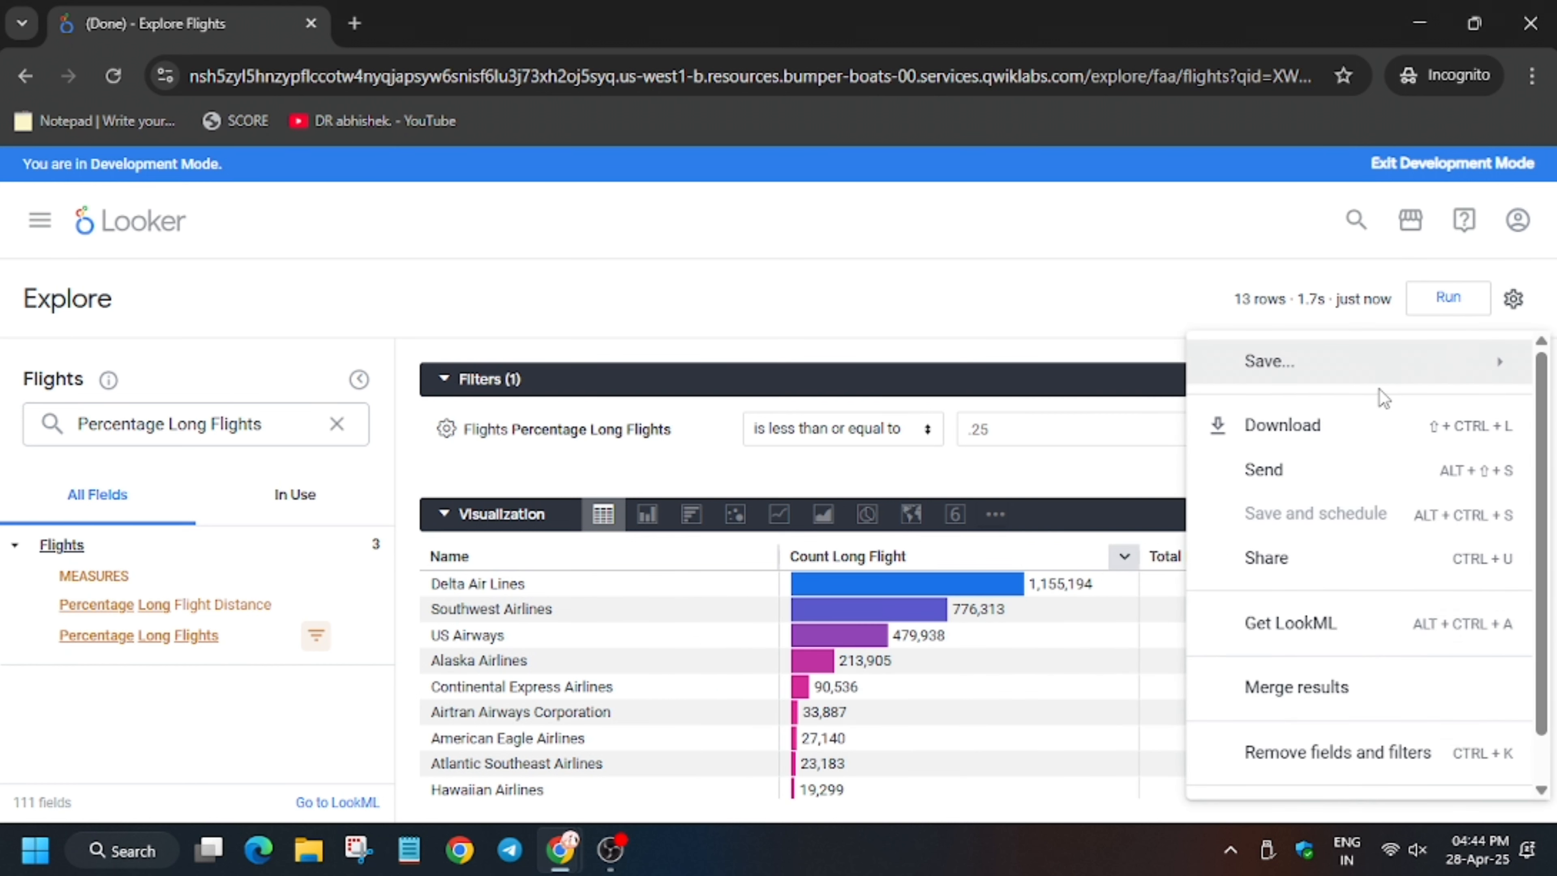
{"action": "mouse_move", "coordinate": [1335, 362]}
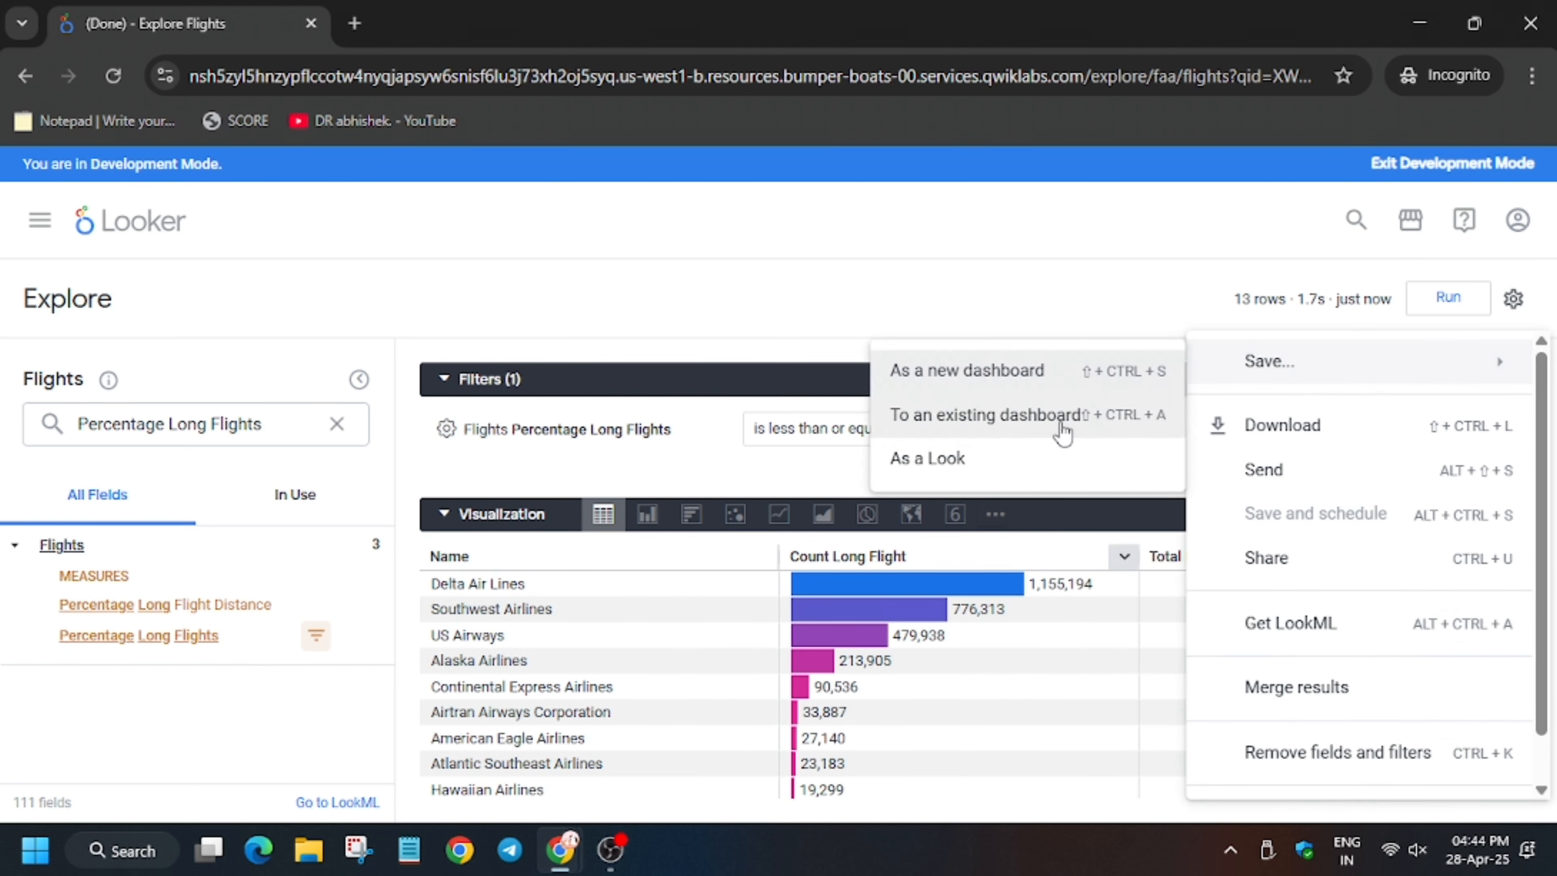
{"action": "left_click", "coordinate": [1003, 461]}
{"action": "key", "text": "ctrl+v"}
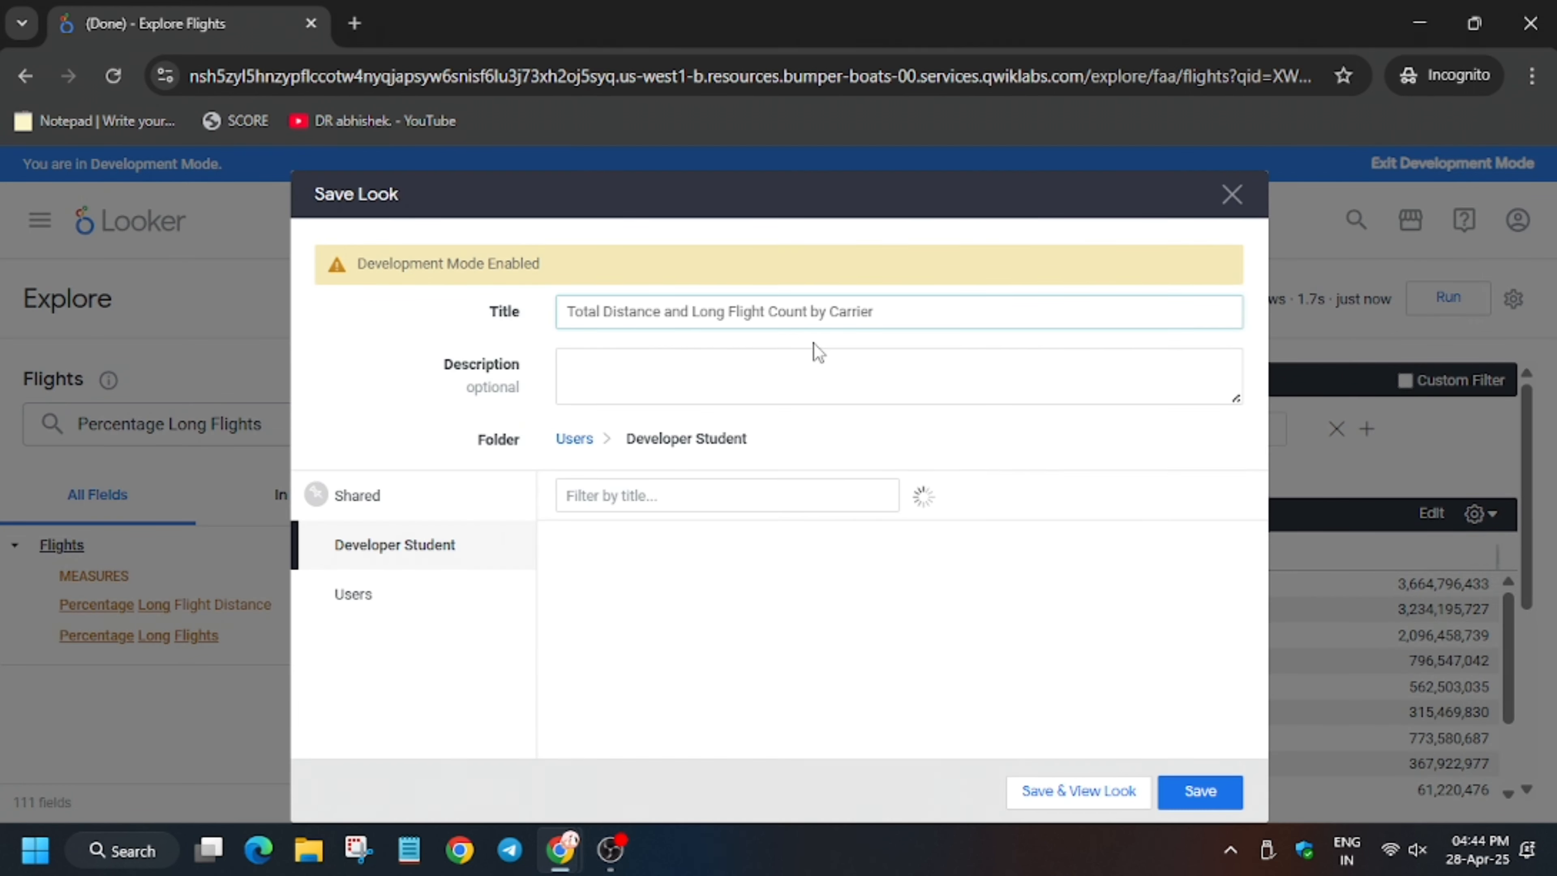
Check the final Task 2 steps in the lab instructions, return to Looker and save the Look in the preselected folder
{"action": "key", "text": "alt+Tab"}
{"action": "scroll", "coordinate": [678, 669], "scroll_direction": "down", "scroll_amount": 5}
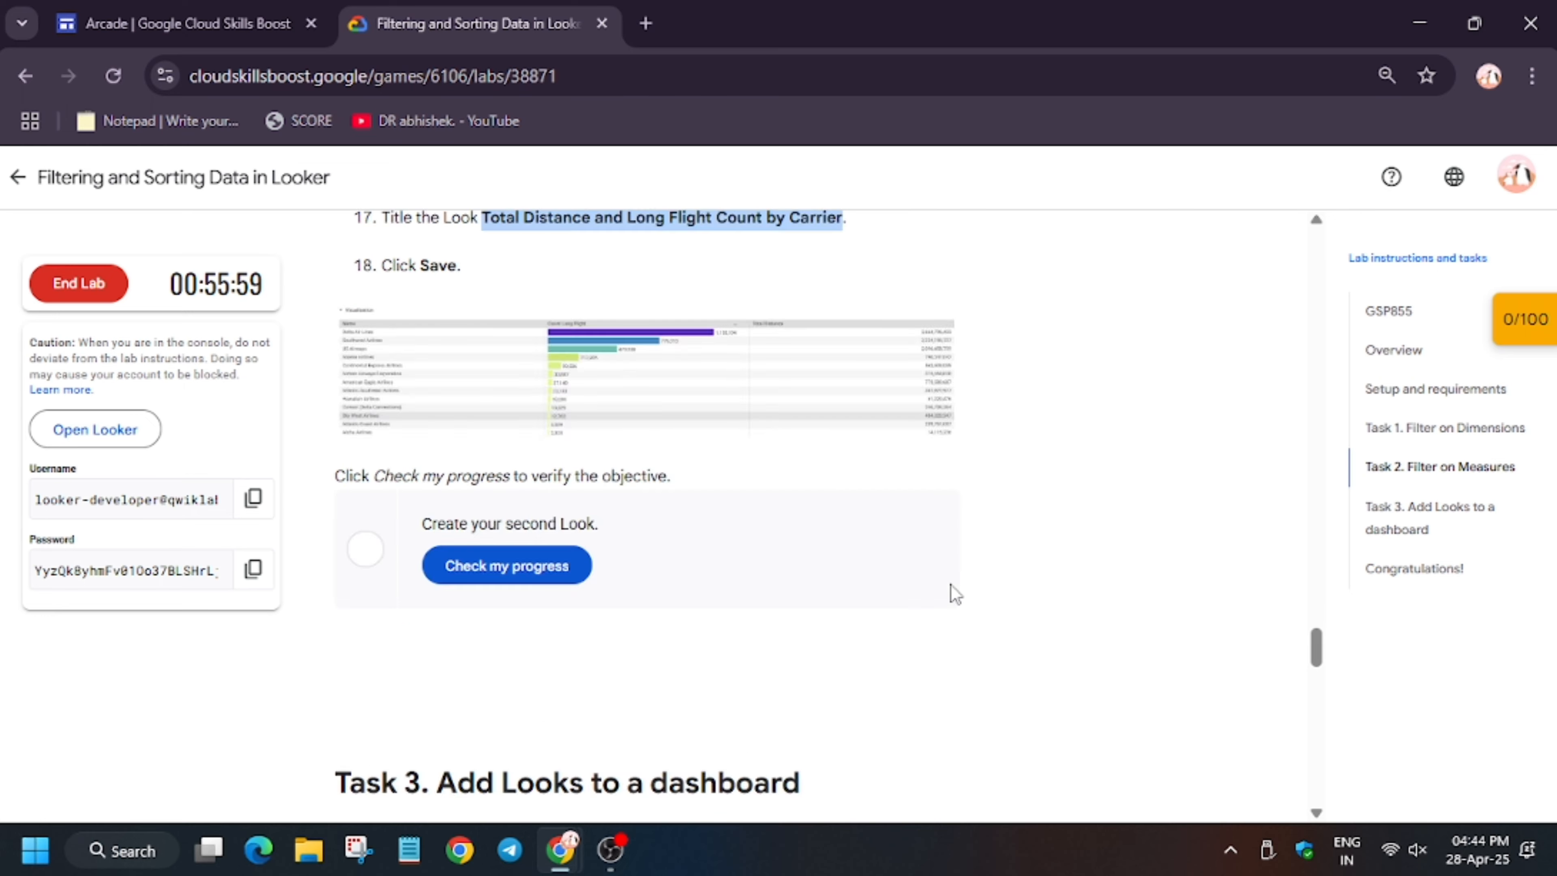
{"action": "scroll", "coordinate": [955, 593], "scroll_direction": "up", "scroll_amount": 7}
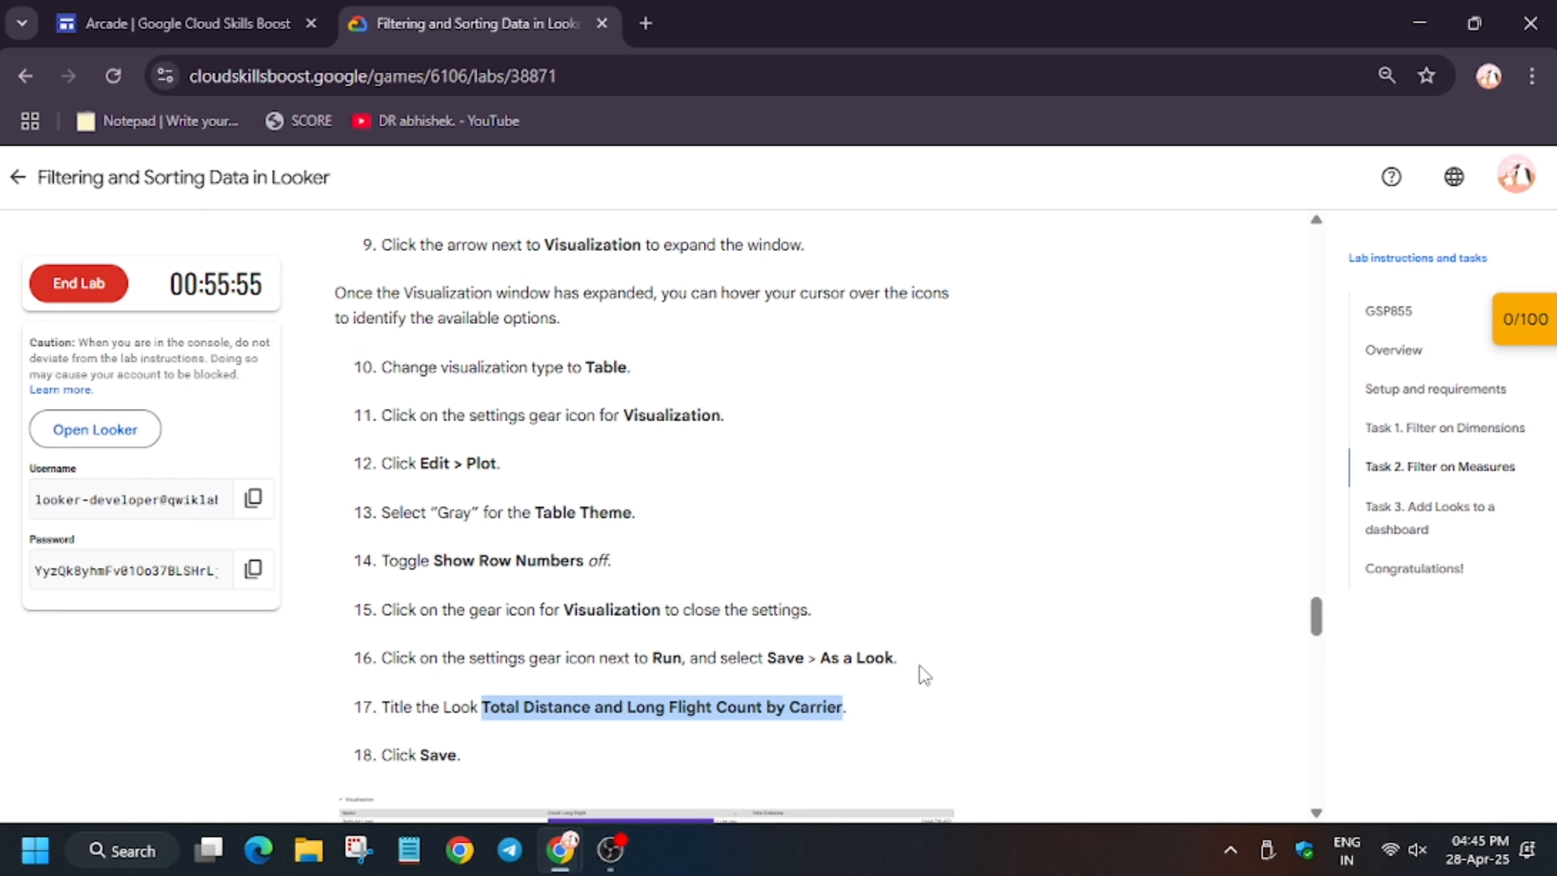
{"action": "key", "text": "alt+Tab"}
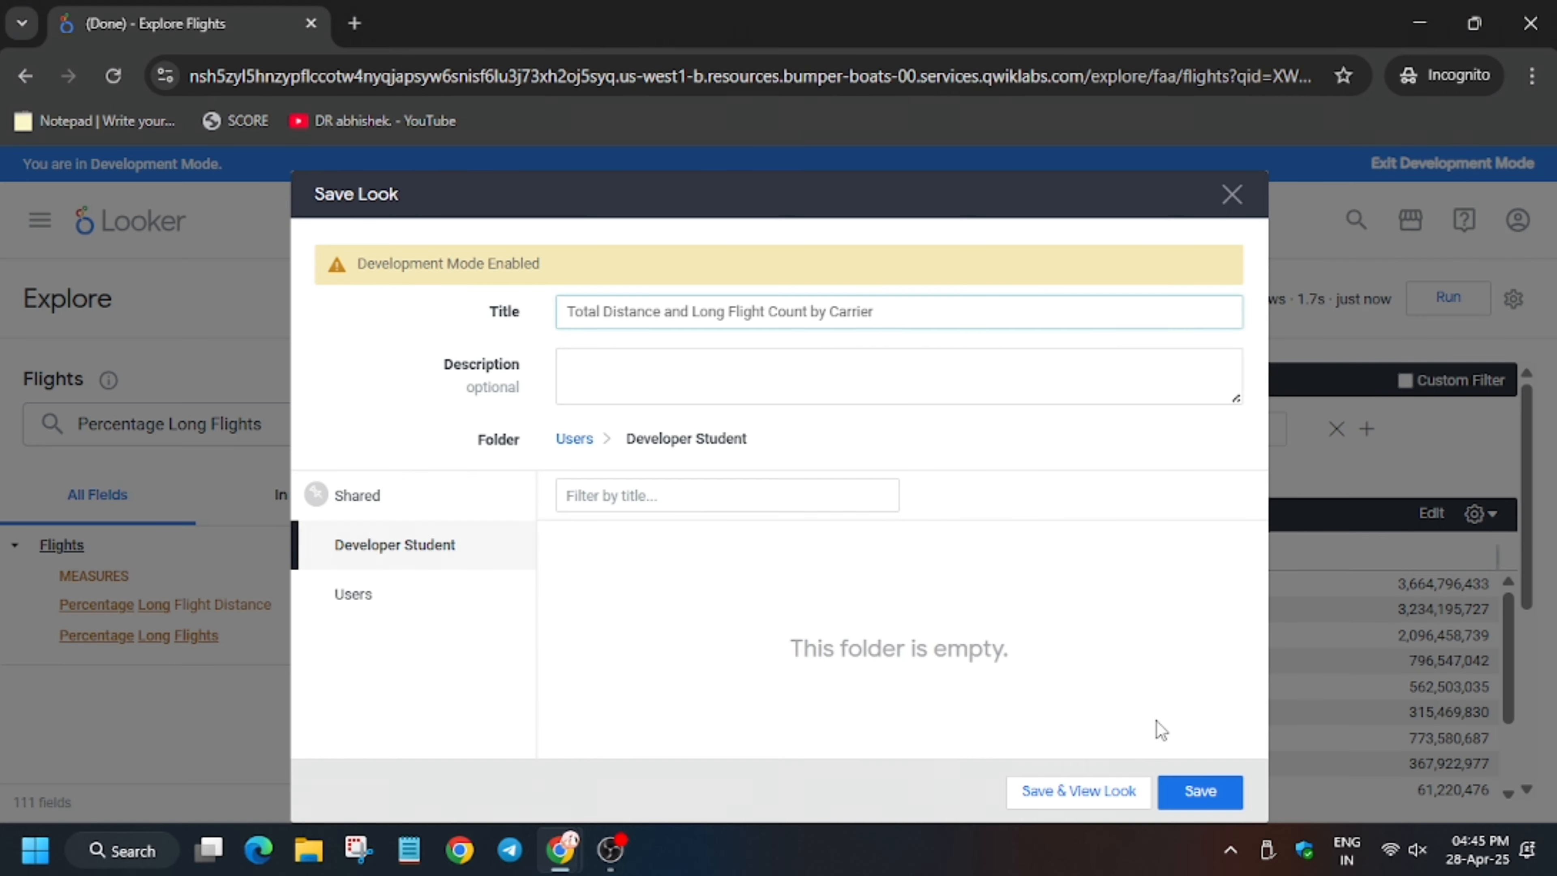
{"action": "left_click", "coordinate": [1202, 796]}
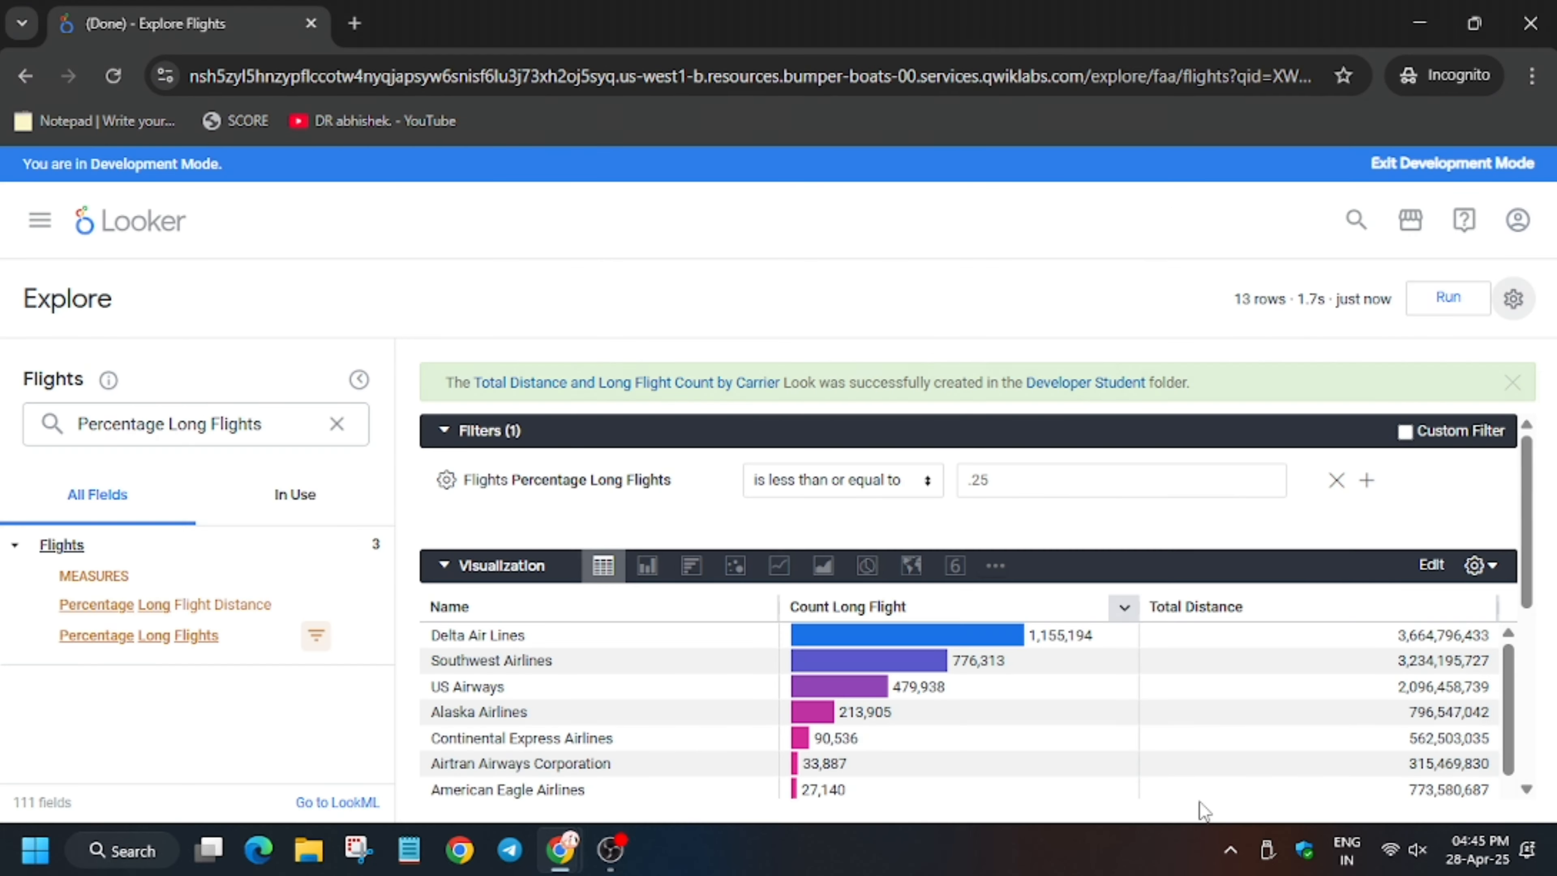
Switch to the lab page in Google Cloud Skills Boost and check the progress for "Create your second Look"
{"action": "key", "text": "alt+Tab"}
{"action": "scroll", "coordinate": [666, 641], "scroll_direction": "down", "scroll_amount": 1}
{"action": "scroll", "coordinate": [667, 641], "scroll_direction": "down", "scroll_amount": 5}
{"action": "left_click", "coordinate": [518, 570]}
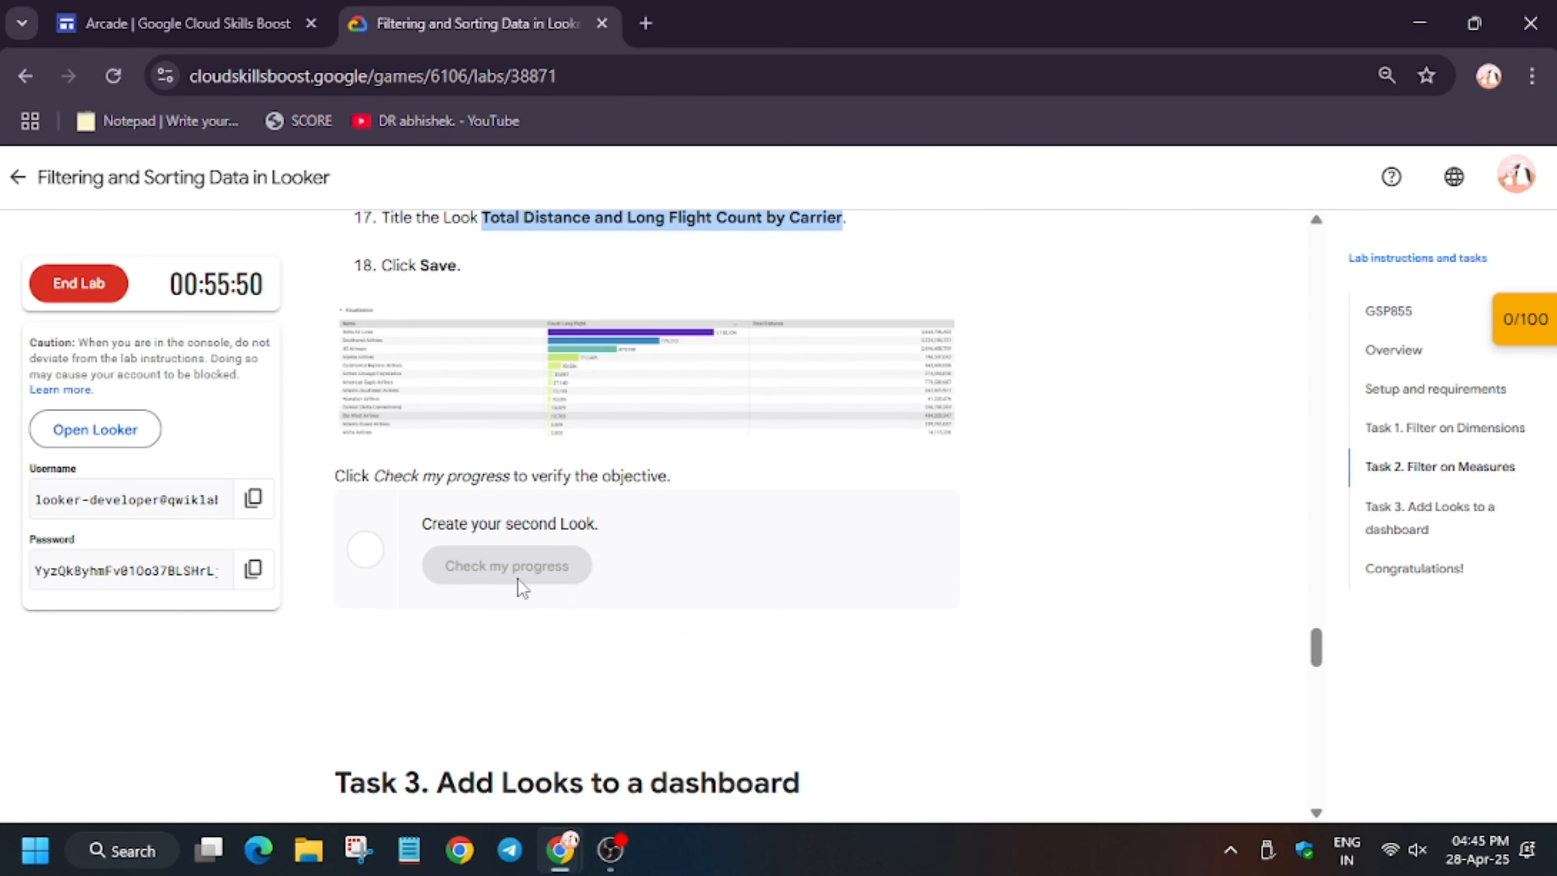